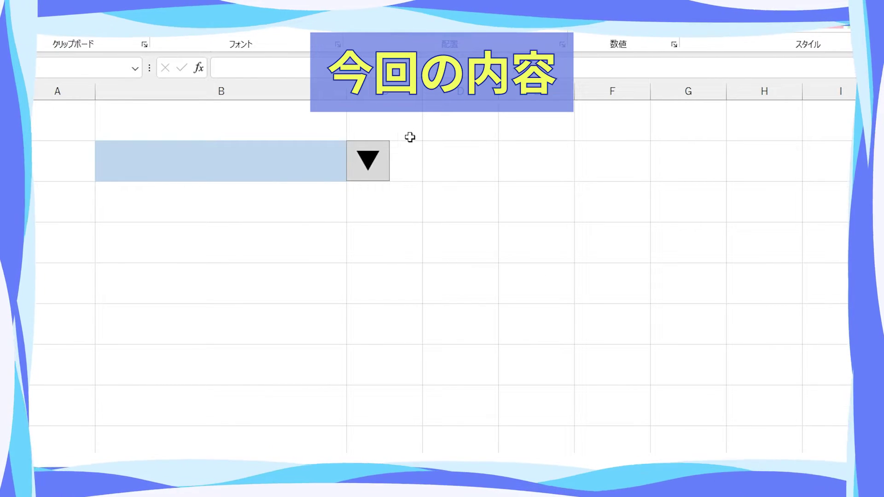
- Pick りんご, 桃 and アボカド together from the ▼ list so the cell reads りんご,桃,アボカド
click(363, 158)
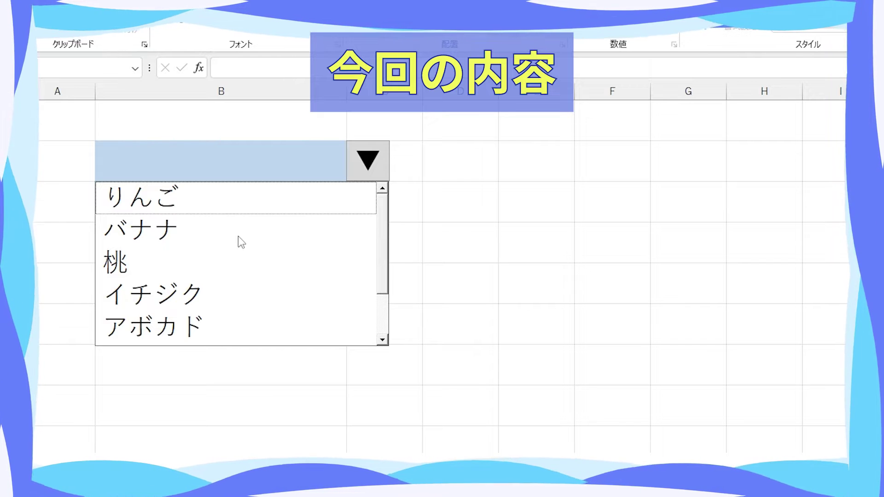
click(236, 200)
click(209, 265)
click(221, 321)
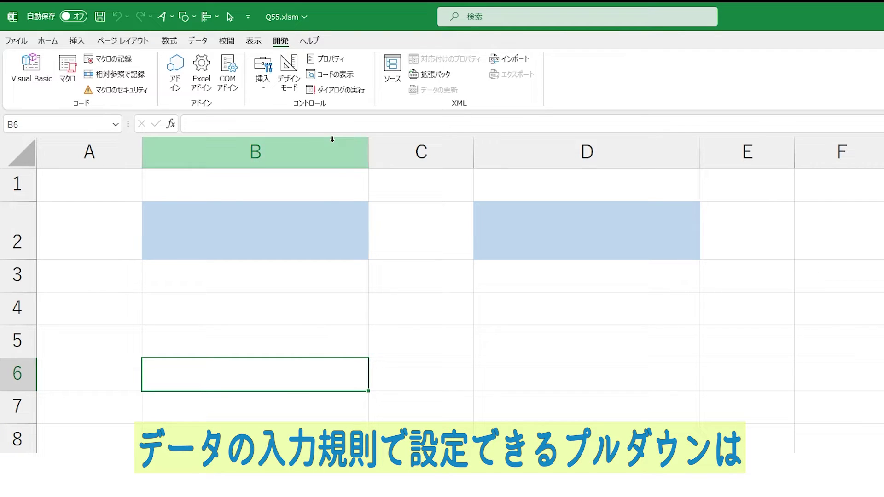
- In B2's standard validation list, choose りんご, then バナナ, which replaces it
click(306, 230)
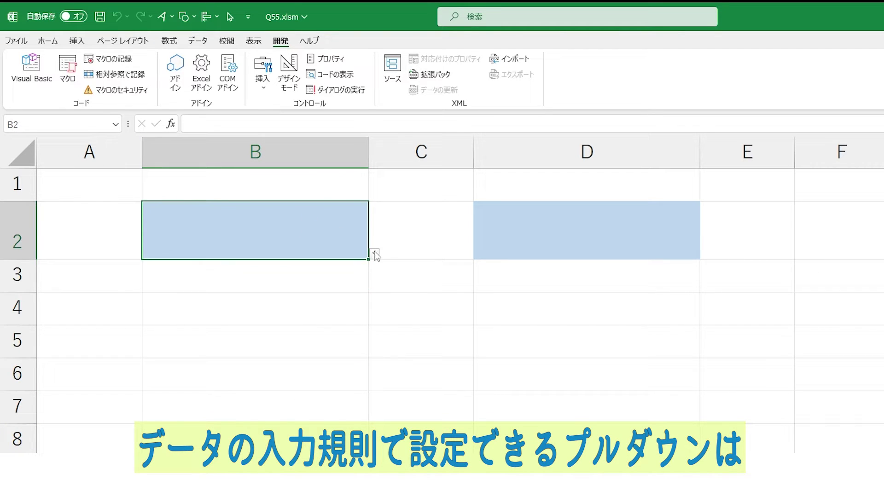
click(374, 254)
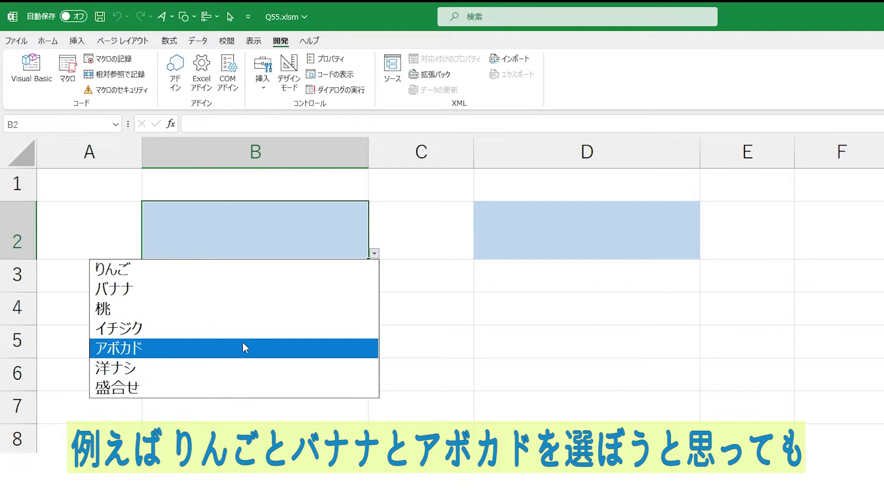
click(242, 272)
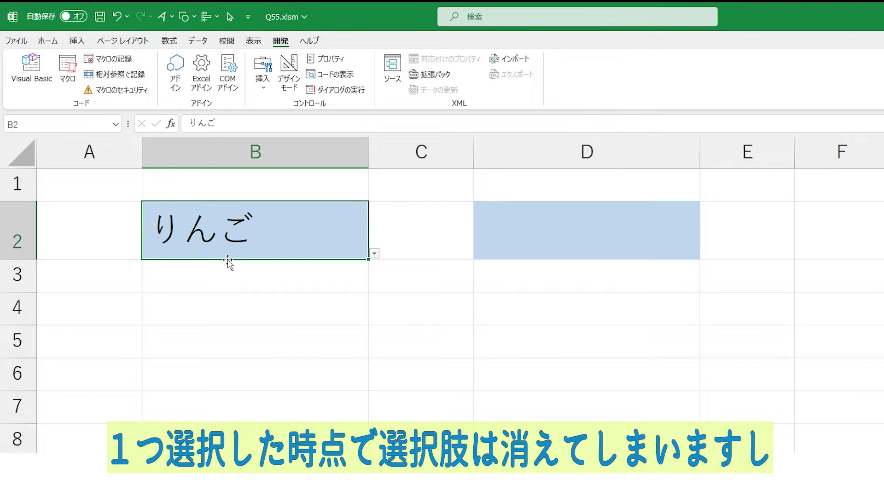
click(374, 254)
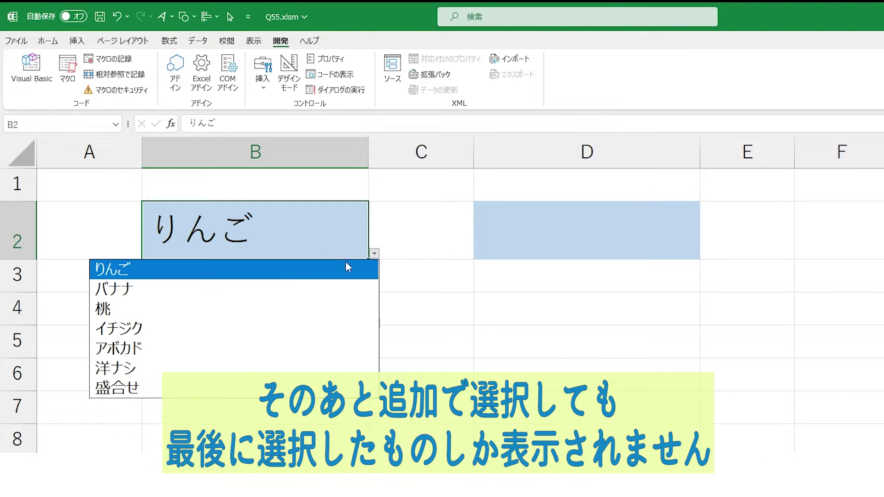
click(277, 289)
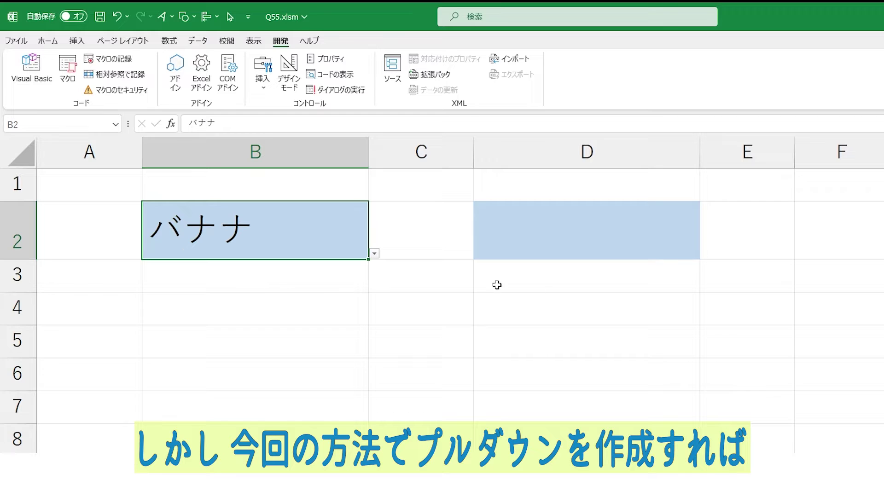
- Pick りんご, バナナ and アボカド together in D2's large list
click(612, 229)
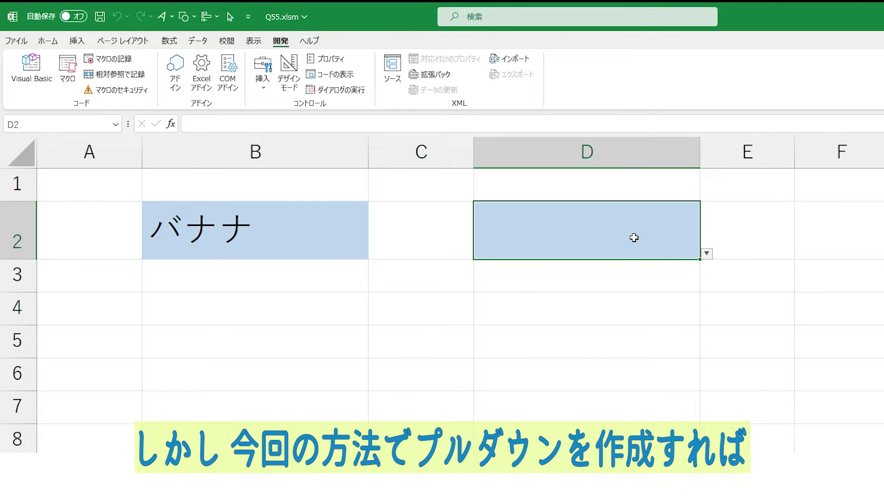
click(707, 254)
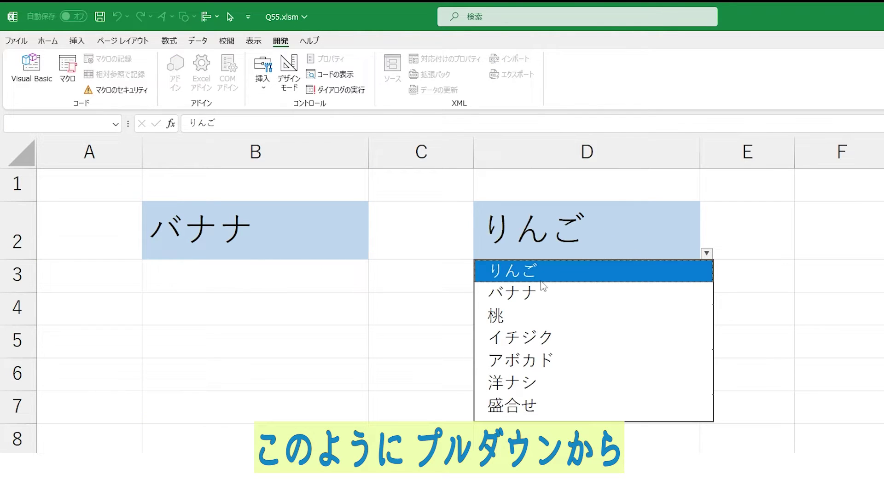
click(542, 297)
click(535, 364)
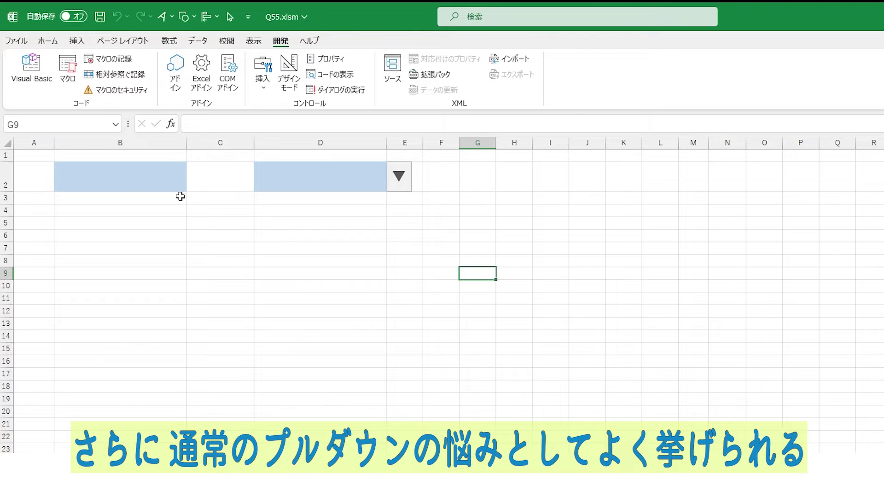
- Open B2's small fruit list and close it without choosing anything
click(158, 174)
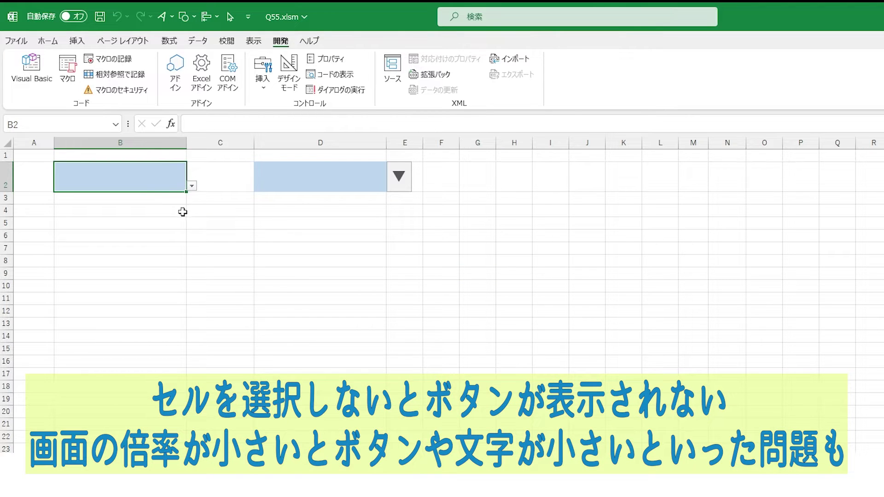
click(191, 186)
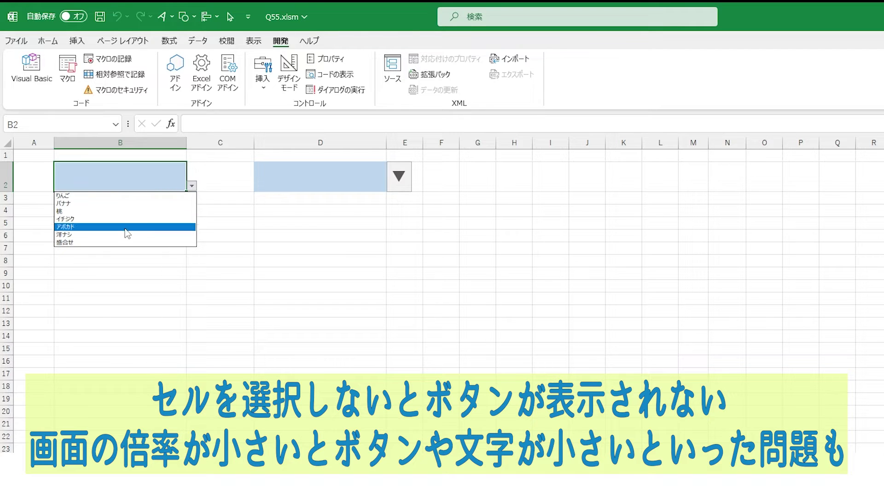
click(266, 236)
click(276, 234)
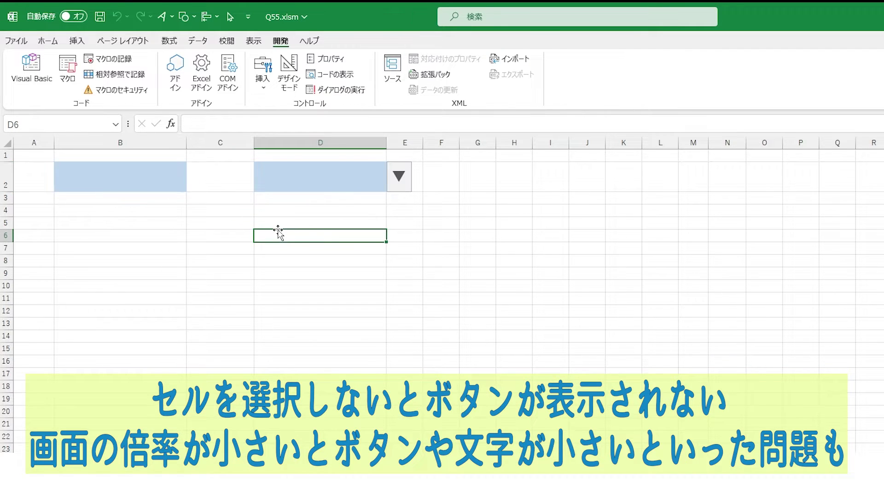
- Toggle fruits in D2's large list until only バナナ, イチジク and 洋ナシ remain
click(408, 182)
click(354, 203)
click(347, 234)
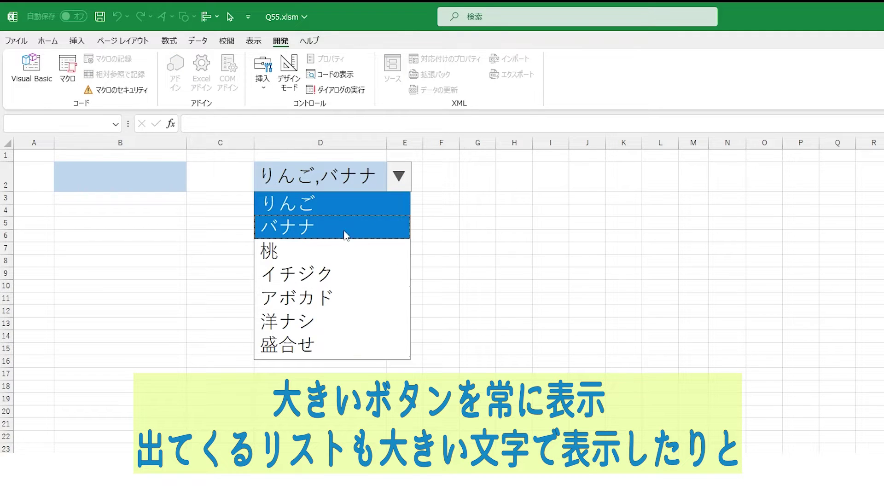
click(335, 300)
click(343, 327)
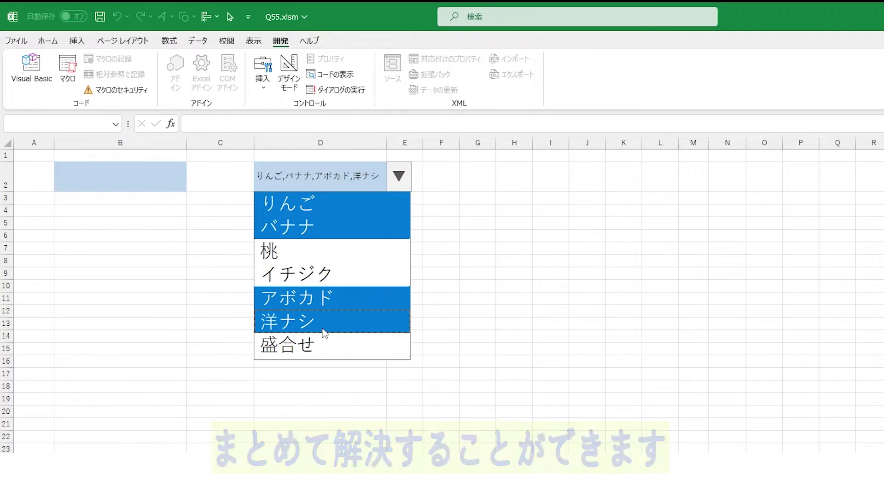
click(350, 231)
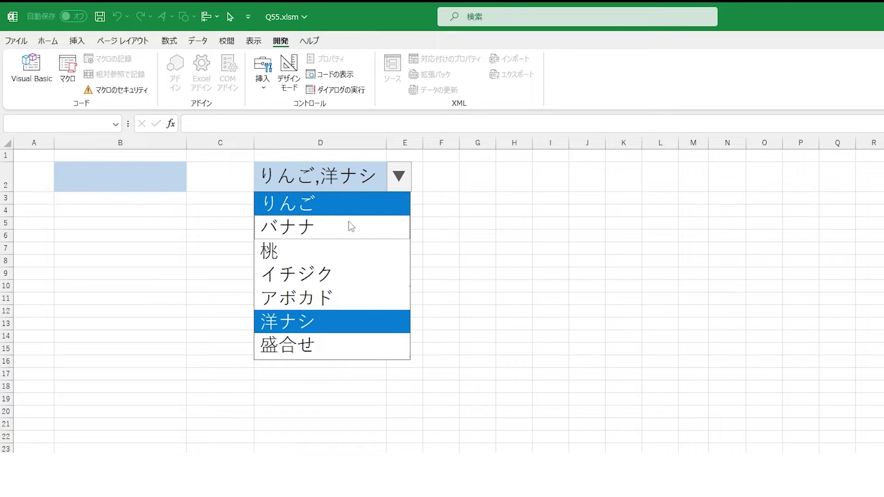
click(351, 214)
click(347, 272)
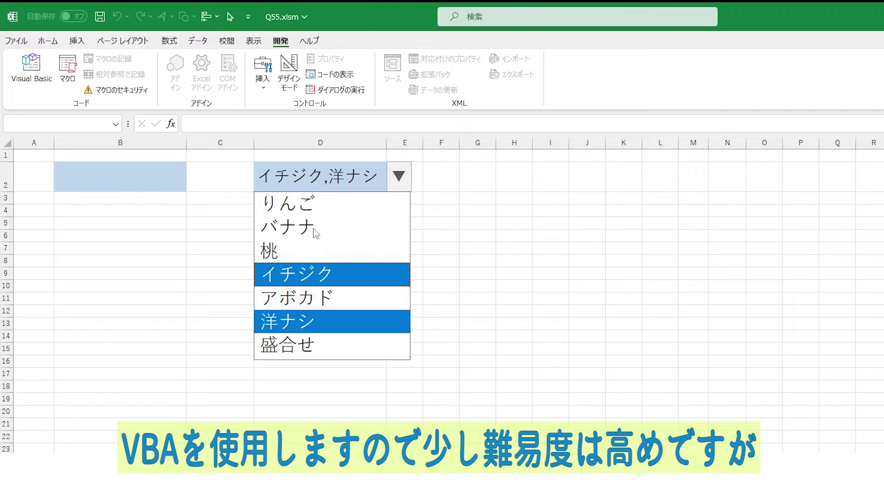
click(283, 227)
click(475, 225)
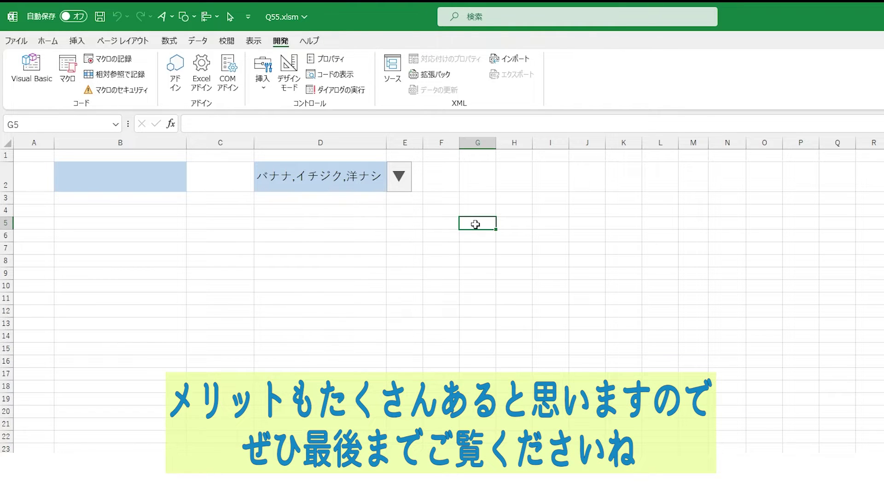
click(401, 183)
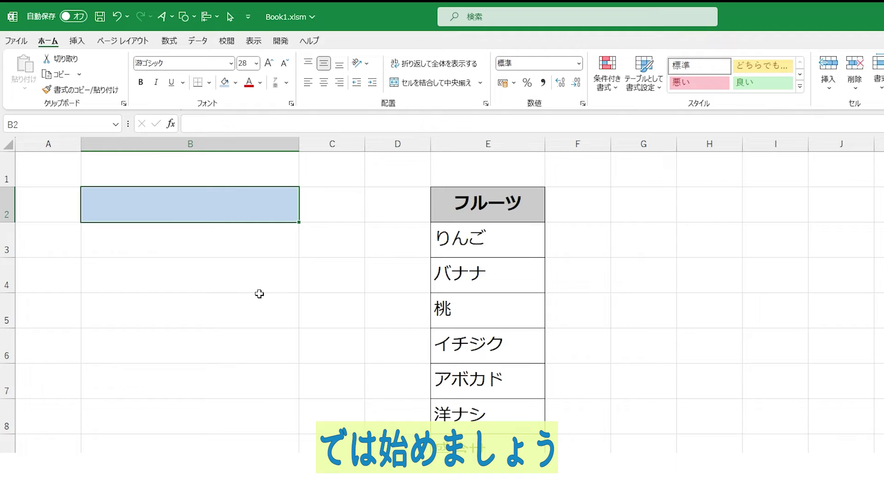
- Select the フルーツ list in E2:E9, then put イチジク and then バナナ into B2
drag(521, 206, 465, 442)
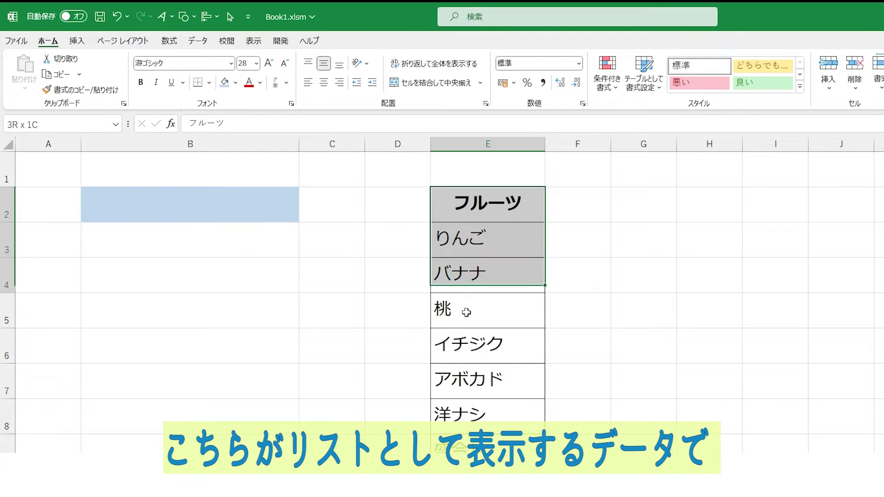
click(204, 200)
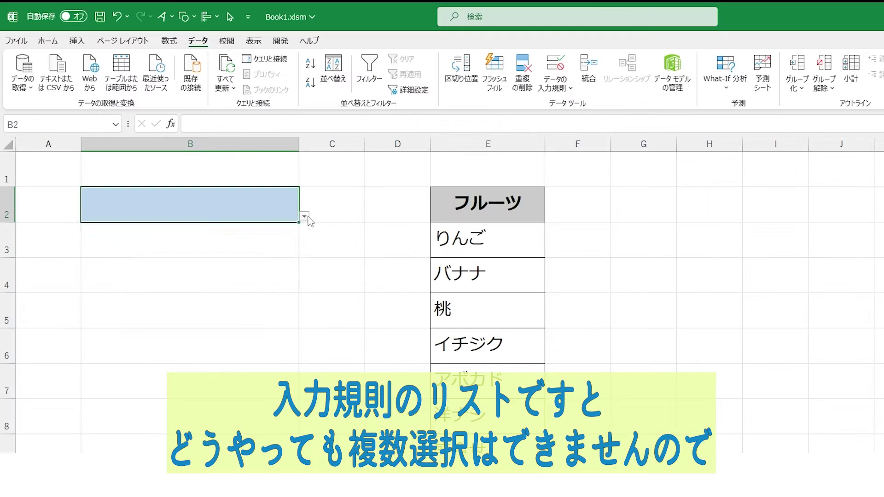
click(245, 254)
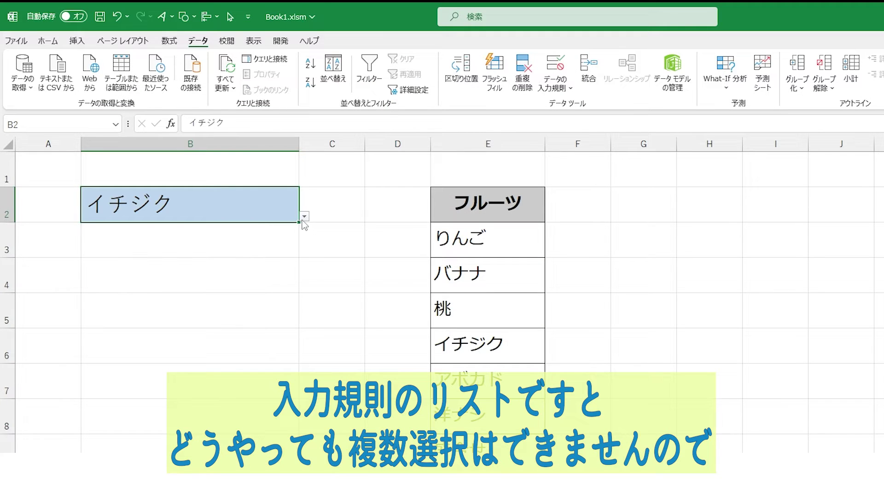
click(304, 216)
click(240, 239)
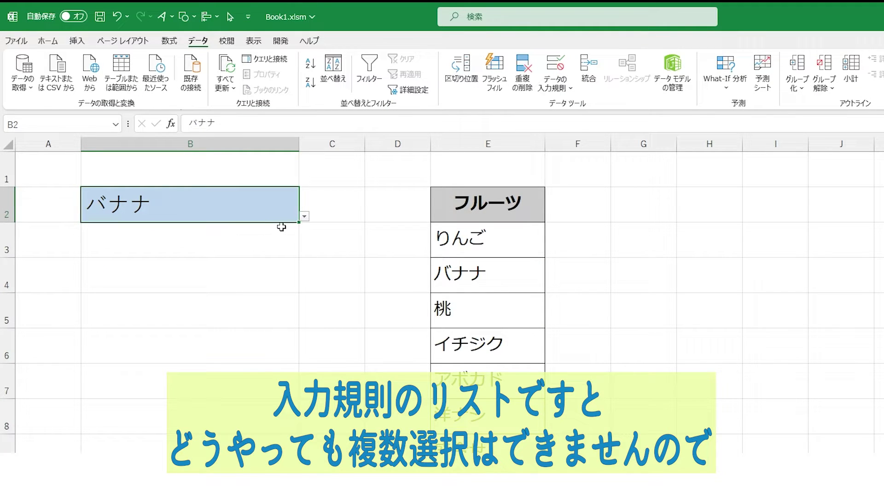
- Choose 盛合せ for B2, undo back to an empty B2, and show the 開発 tab
click(305, 216)
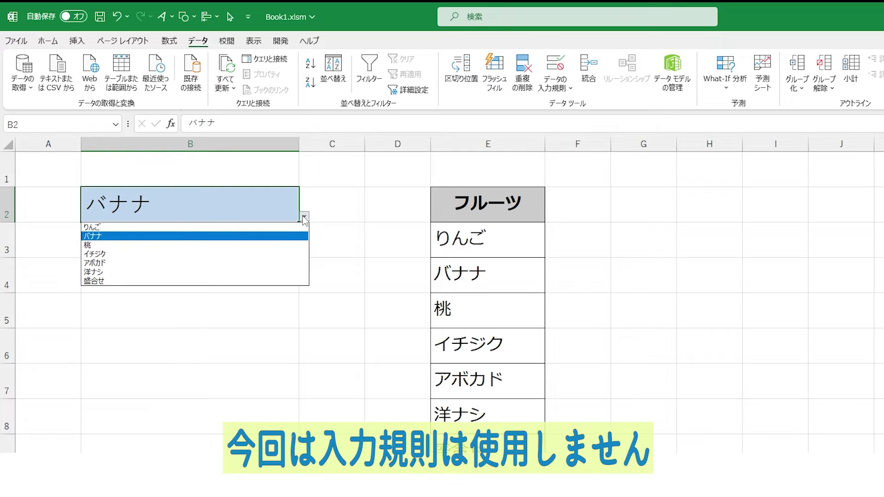
click(262, 281)
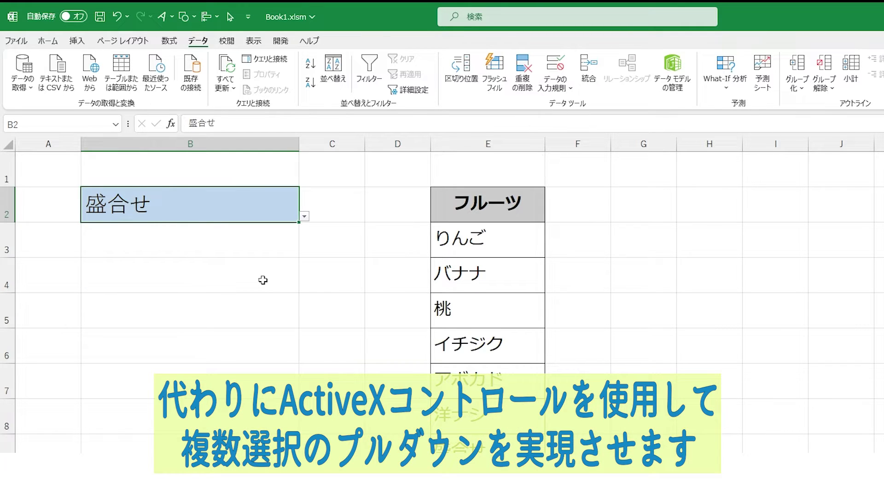
key(ctrl+z)
key(ctrl+z)
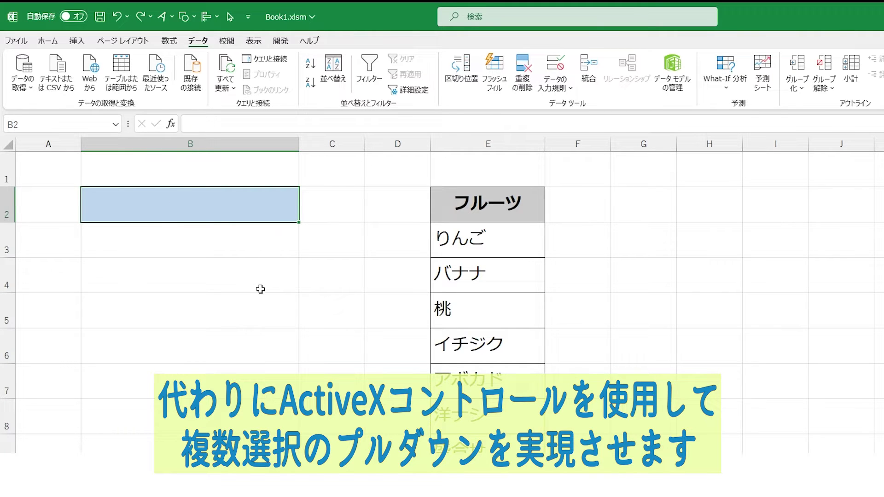
click(281, 41)
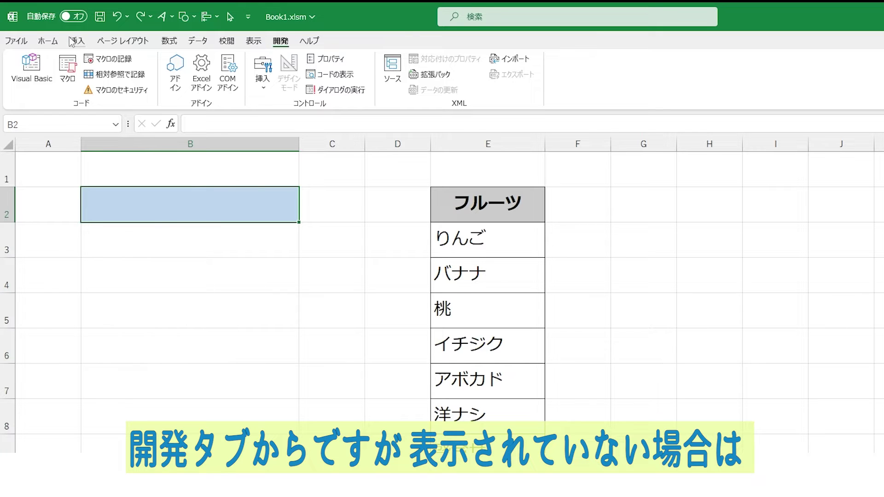
- Tick 開発 (Developer) in the ribbon customization settings and confirm
click(48, 40)
right_click(454, 103)
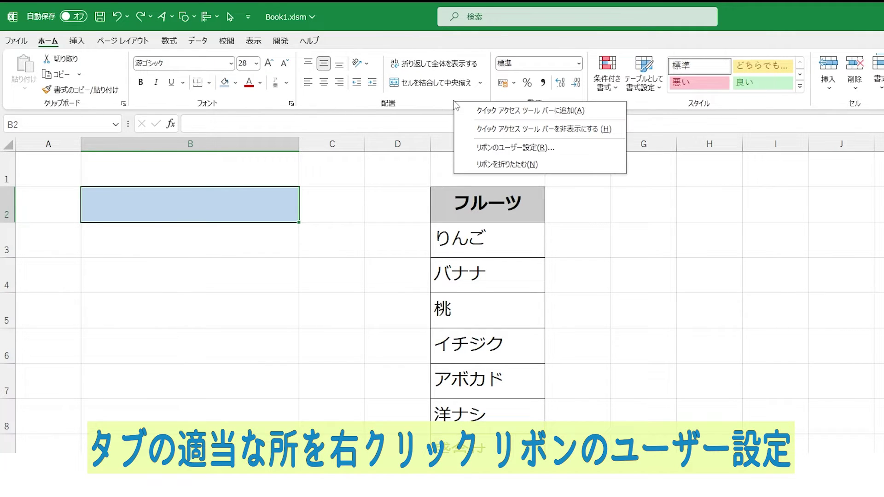
click(524, 148)
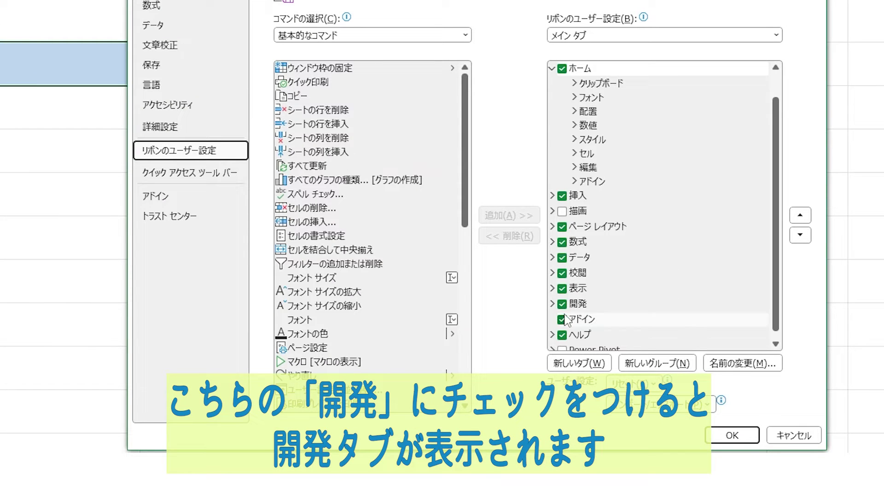
click(563, 305)
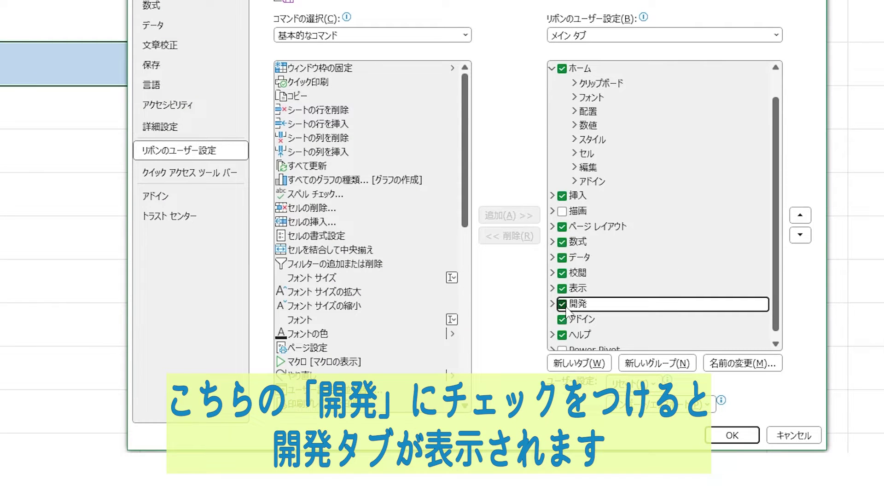
click(563, 304)
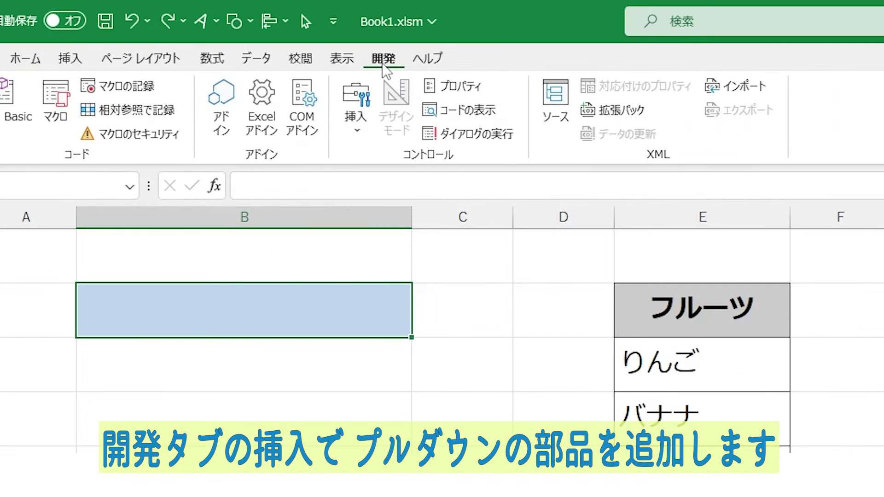
- Draw an ActiveX List Box from the Developer Insert menu over B3:B7
click(356, 110)
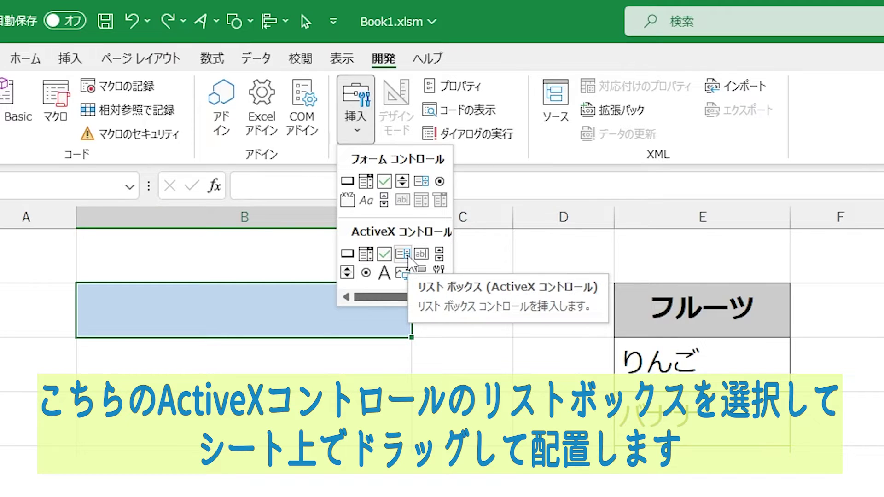
click(408, 256)
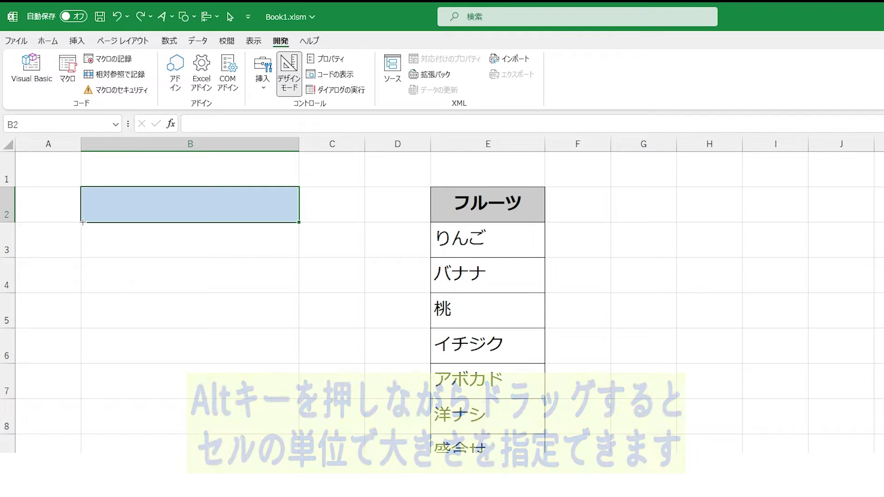
drag(82, 225, 184, 405)
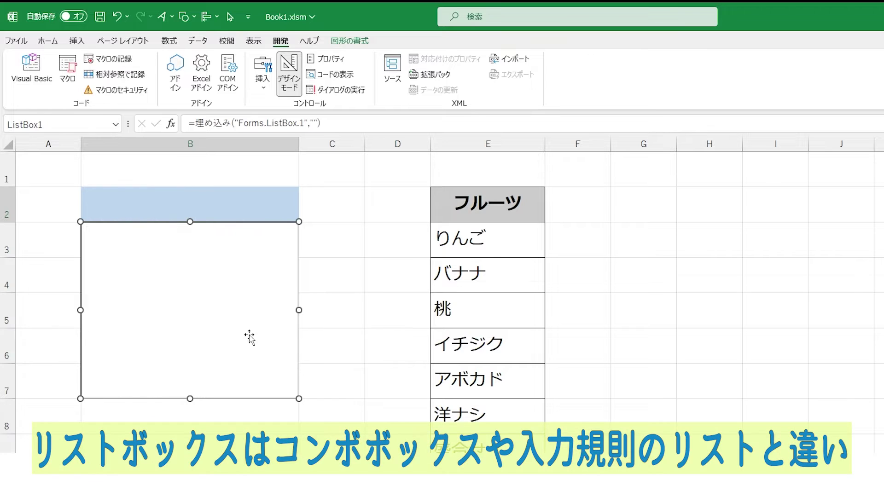
click(355, 286)
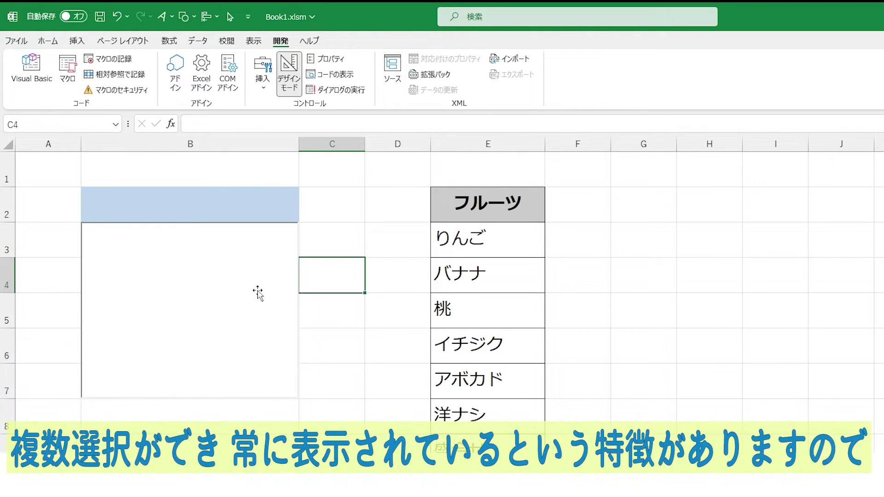
click(257, 288)
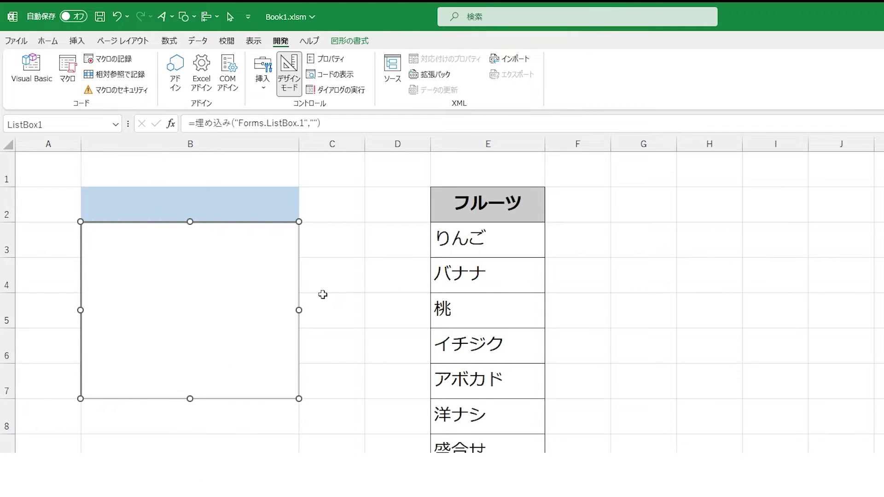
- Set ListBox1's ListFillRange to E3:E9 and move the Properties window beside the fruit table
right_click(246, 257)
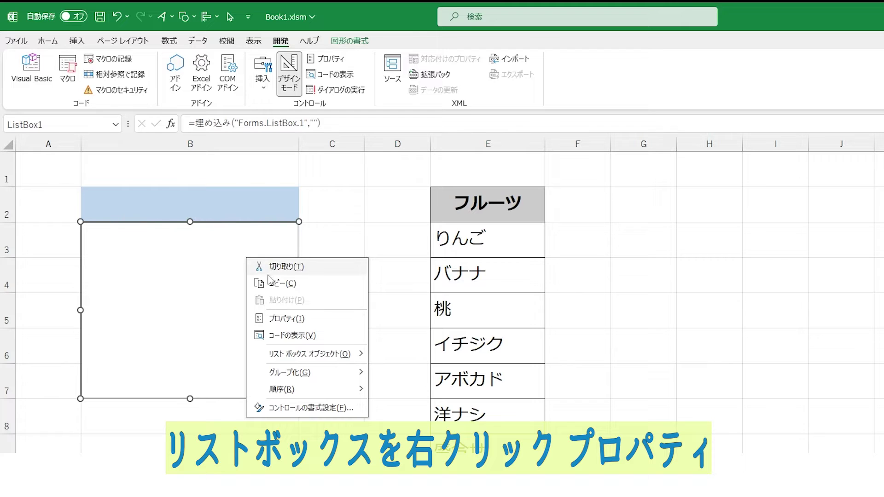
click(283, 317)
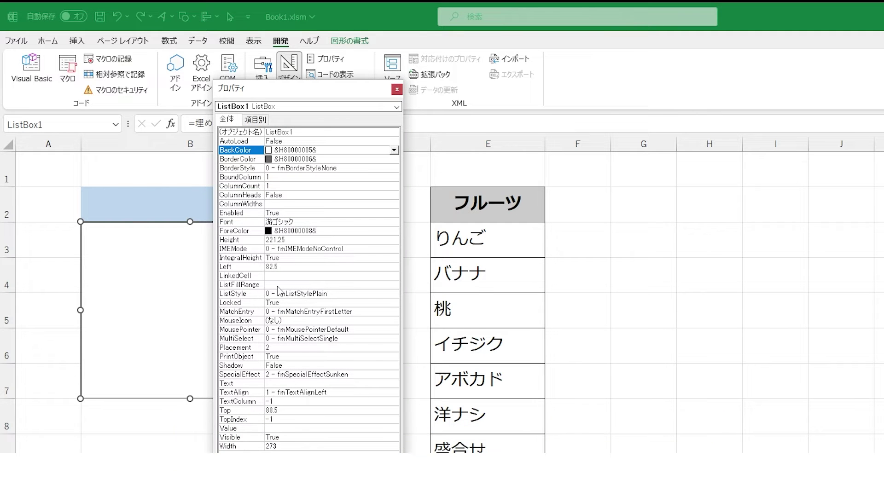
click(279, 286)
click(301, 249)
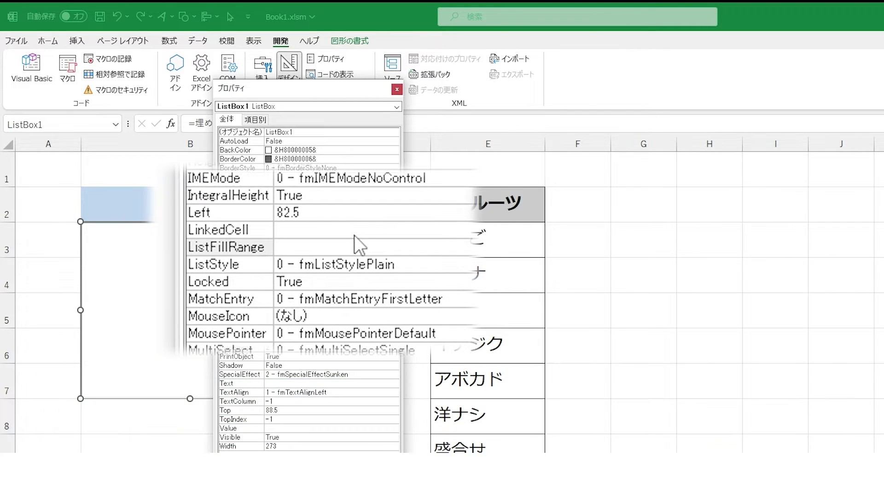
text(E3:E9)
key(Return)
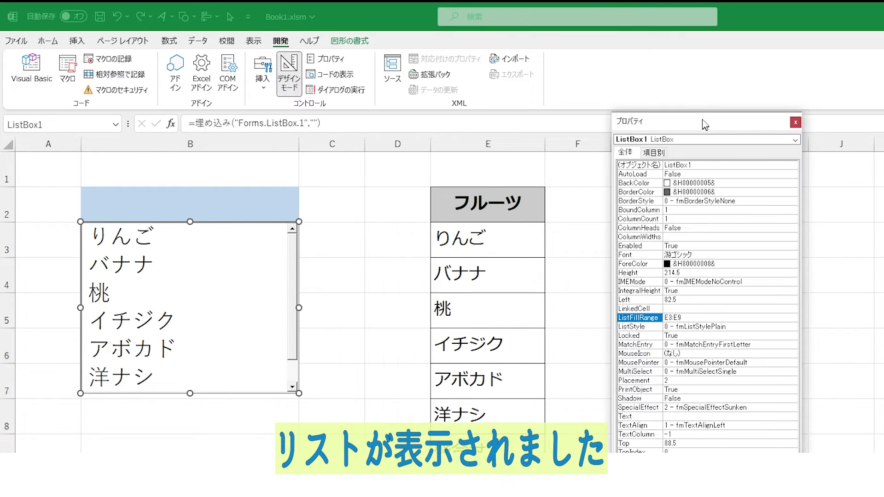
drag(308, 88, 678, 85)
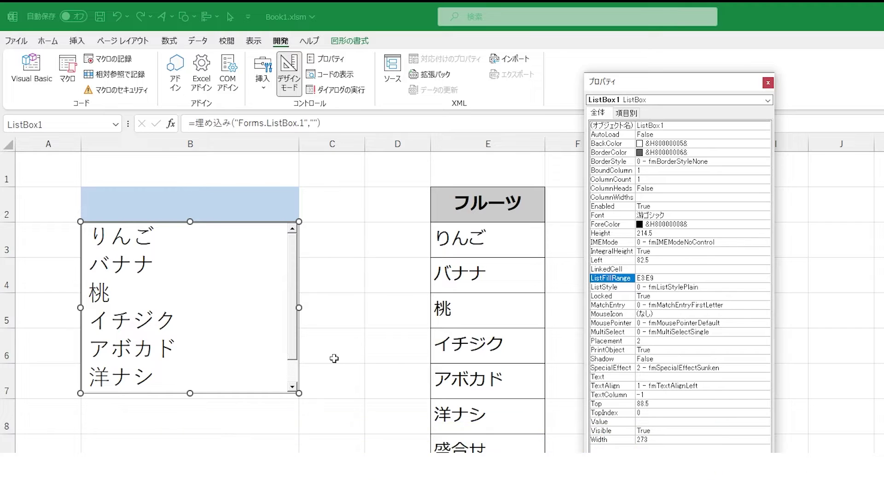
- Change the list box font to 游ゴシック at size 28 through its Font property
click(844, 248)
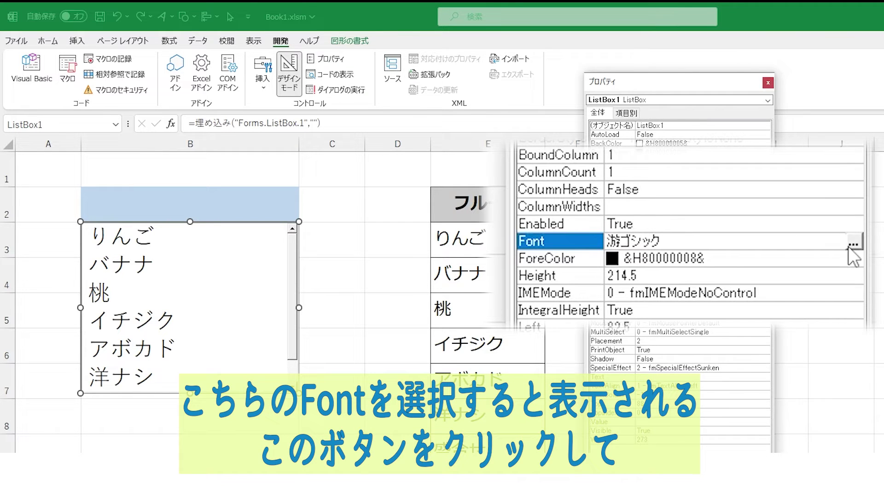
click(855, 243)
click(229, 137)
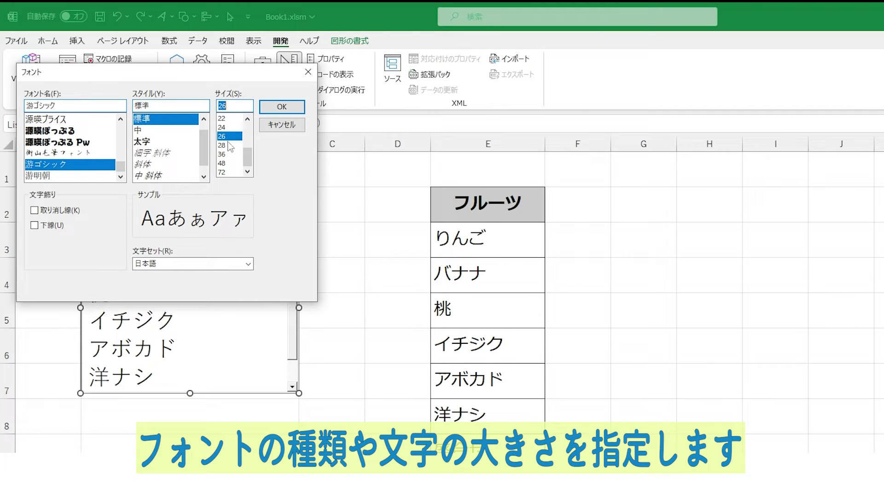
click(229, 155)
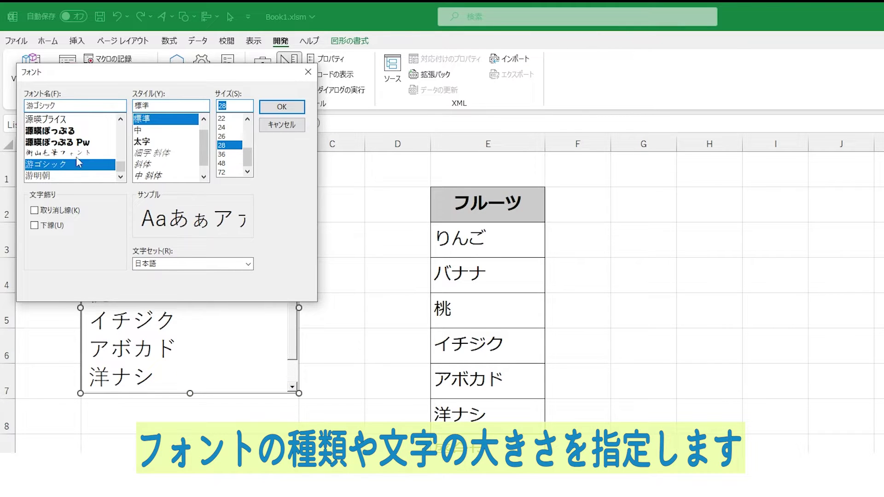
click(278, 107)
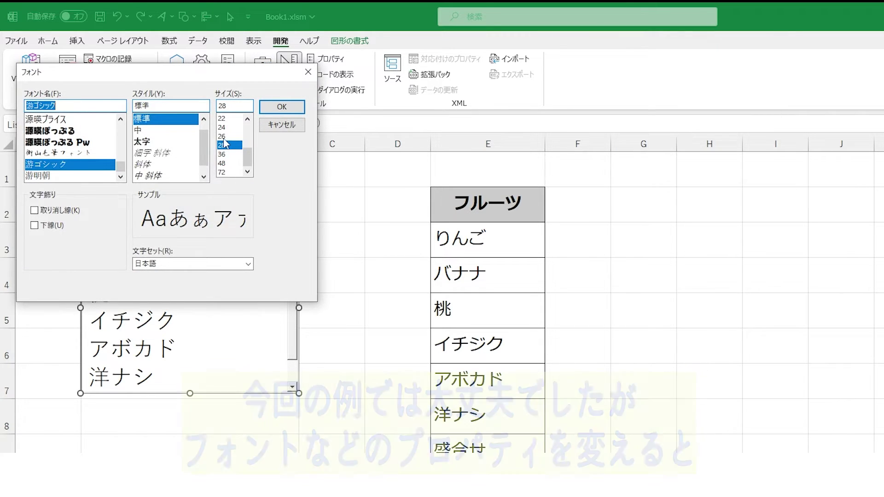
click(285, 109)
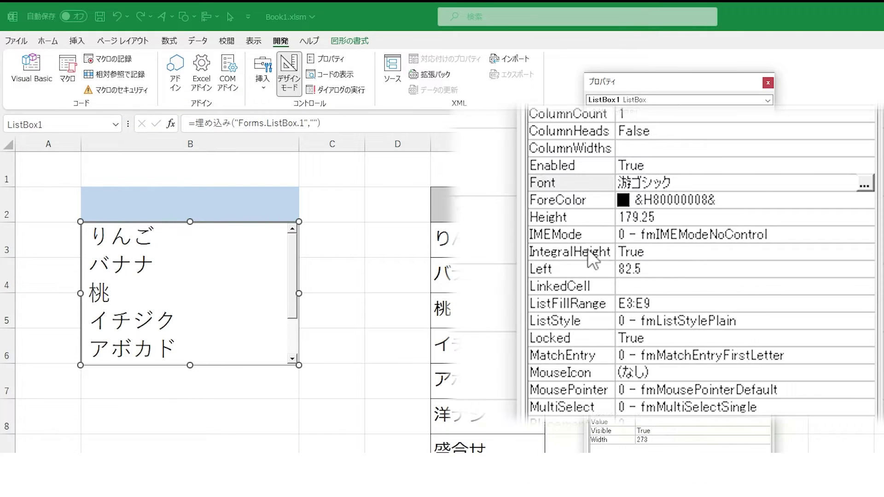
click(676, 256)
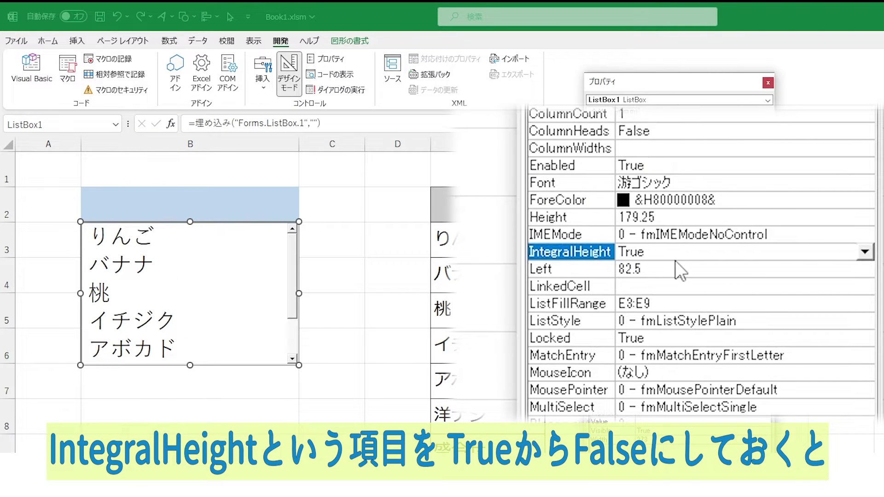
- Set IntegralHeight to False and move the Properties window nearer the list box
click(870, 254)
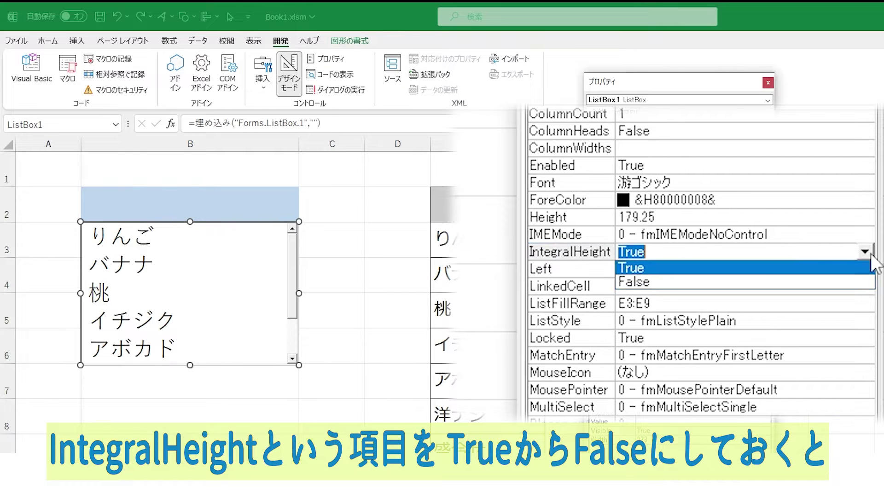
click(732, 283)
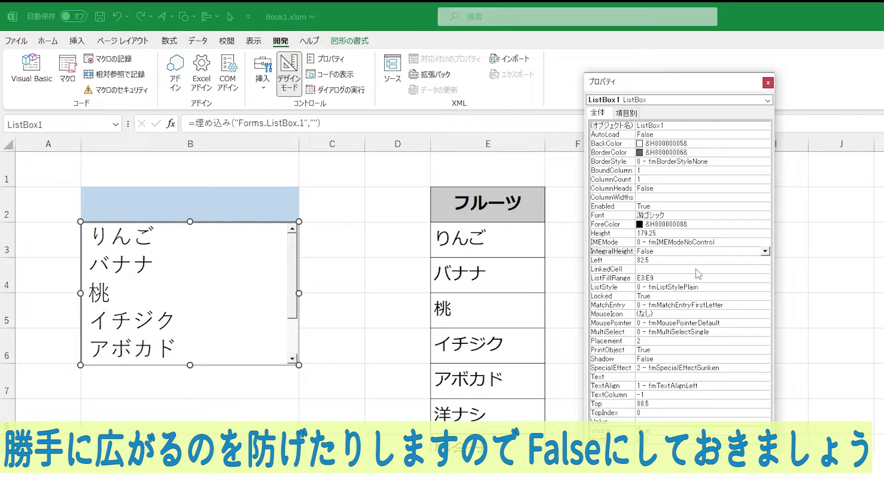
drag(661, 79, 422, 80)
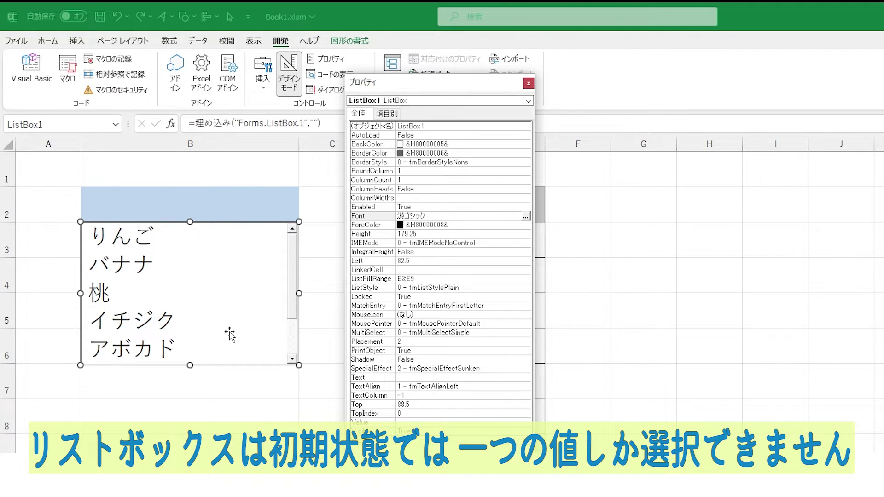
click(290, 69)
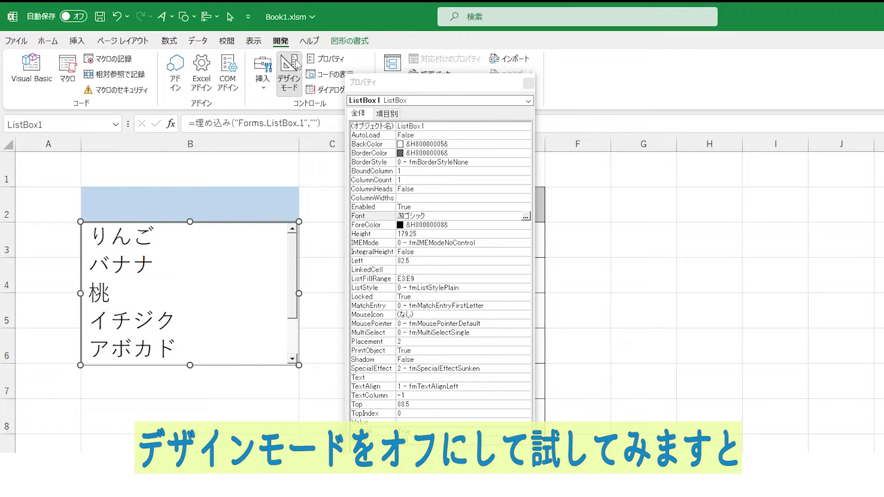
- Try clicking りんご, 桃, イチジク, アボカド and バナナ in the list box outside Design Mode
click(207, 252)
click(203, 286)
click(201, 320)
click(199, 349)
click(214, 264)
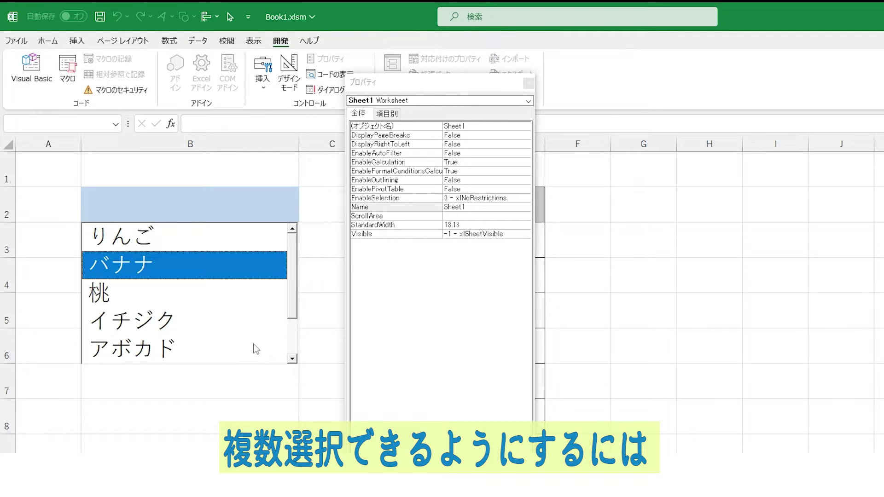
- In Design Mode, set ListBox1's MultiSelect to 1 - fmMultiSelectMulti
click(288, 72)
click(120, 302)
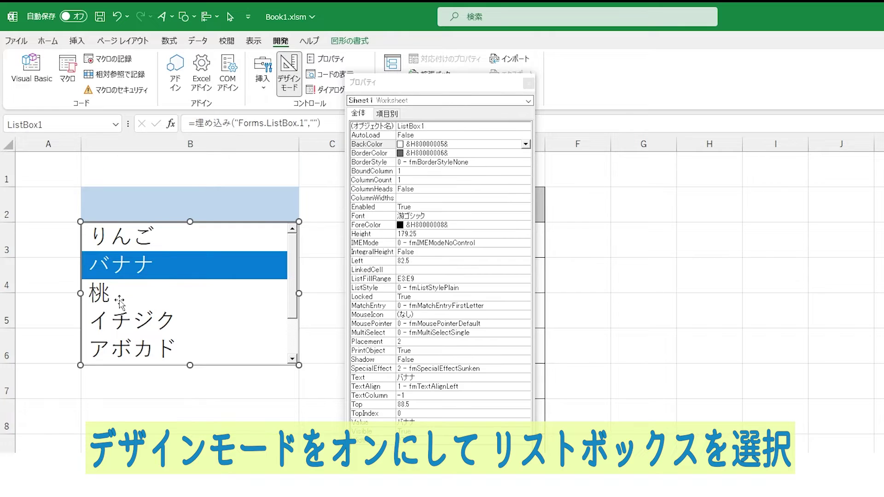
click(484, 335)
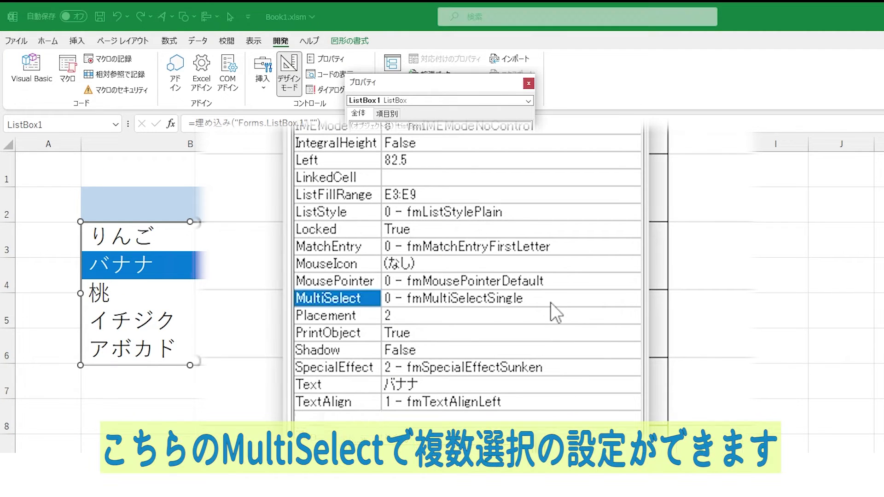
click(552, 303)
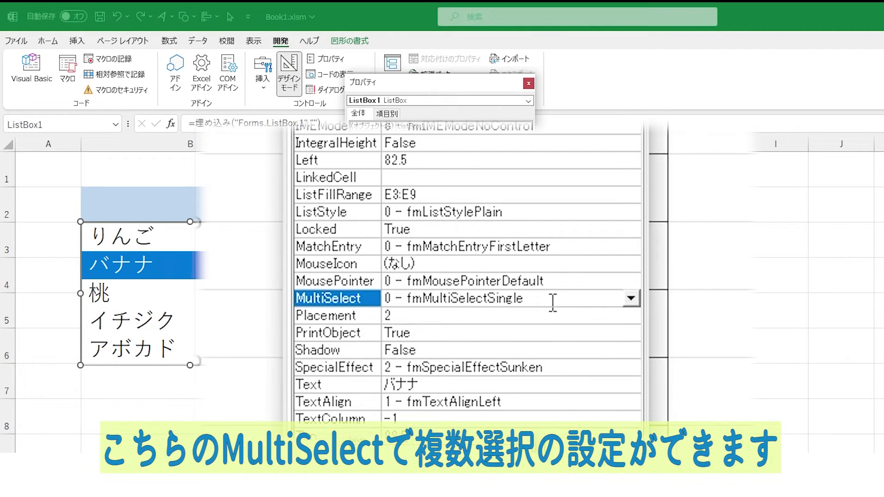
click(633, 299)
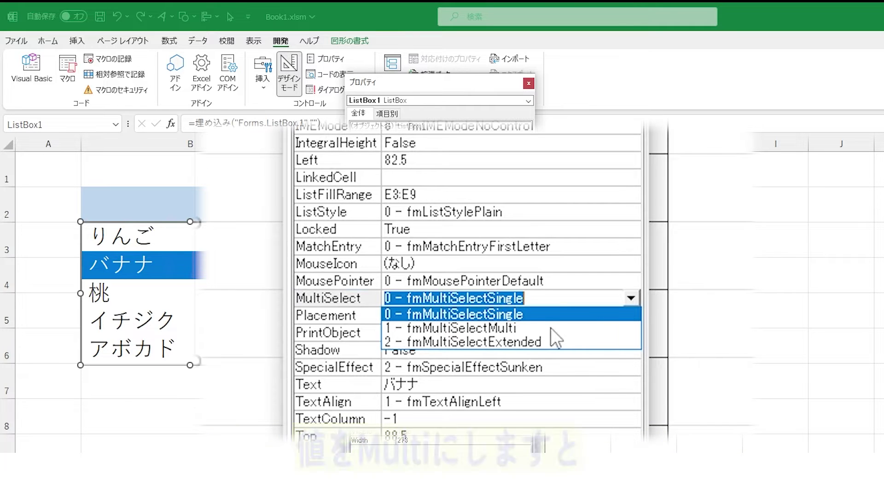
click(535, 332)
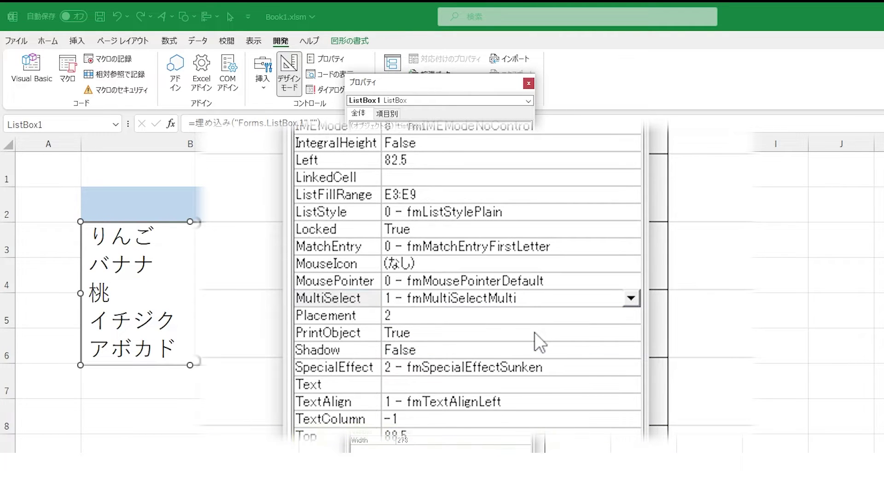
- Test picking and unpicking バナナ, 桃, アボカド and りんご, leaving the list cleared
click(158, 264)
click(157, 295)
click(158, 348)
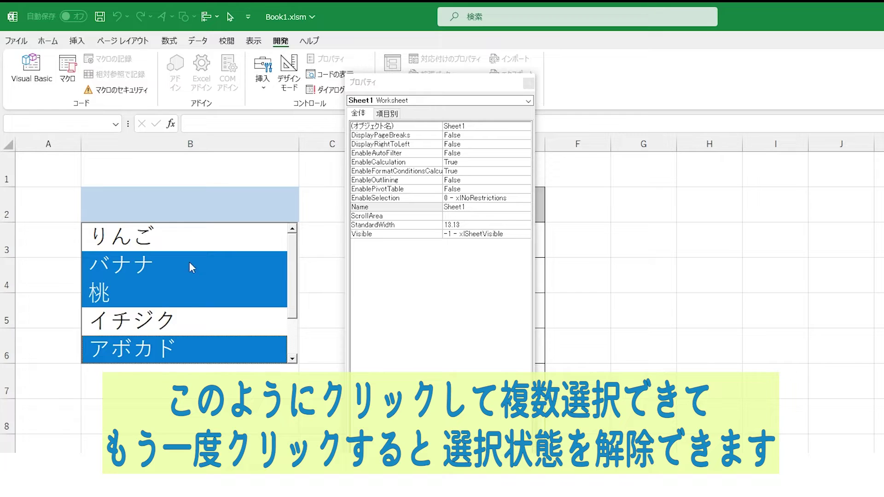
click(190, 264)
click(188, 297)
click(179, 347)
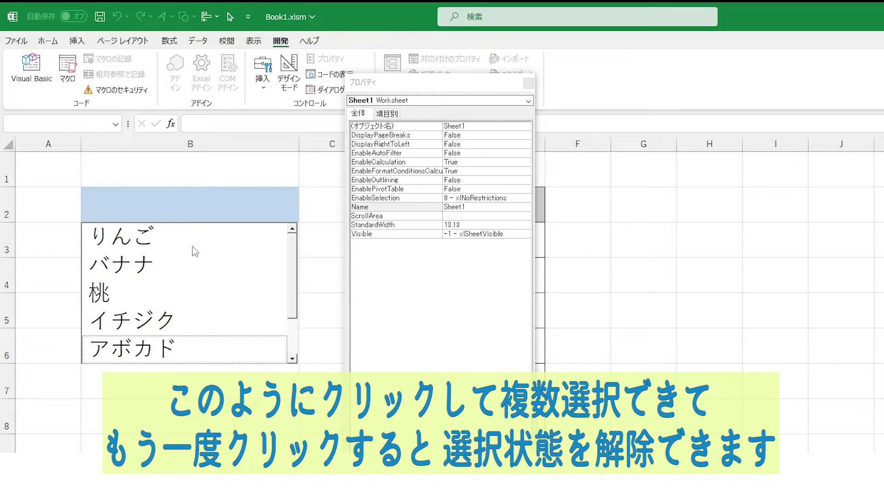
click(193, 247)
click(184, 304)
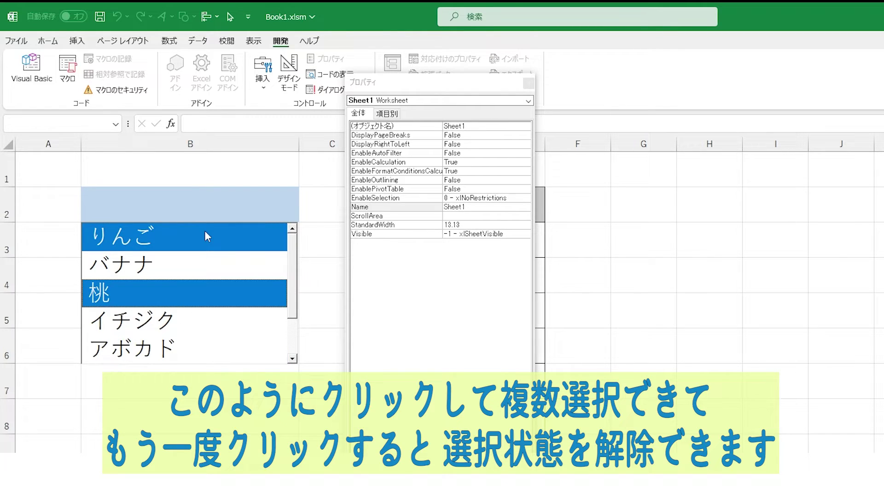
click(205, 232)
click(198, 292)
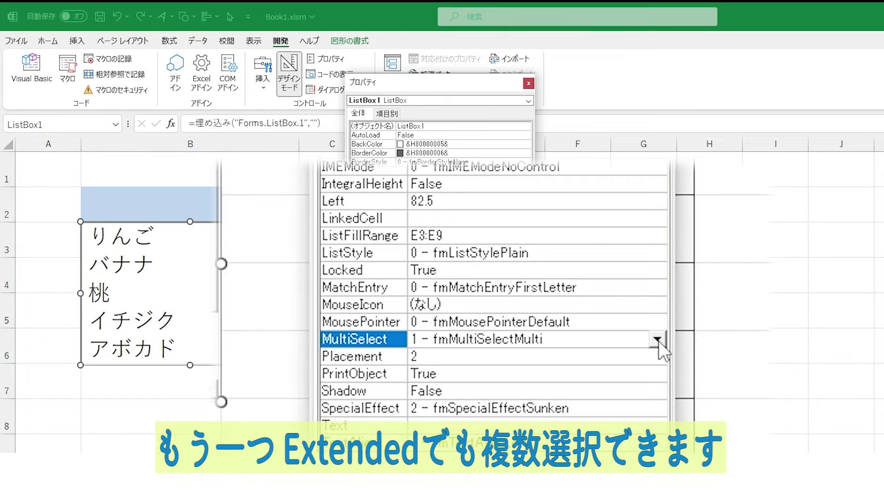
click(657, 340)
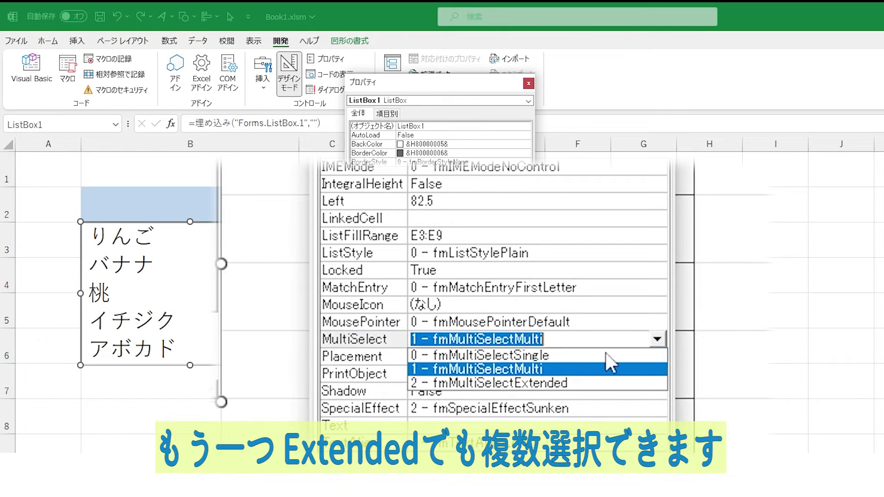
- Switch ListBox1 to 2 - fmMultiSelectExtended and try single and Ctrl-click picks of りんご, 桃, イチジク, アボカド
click(571, 383)
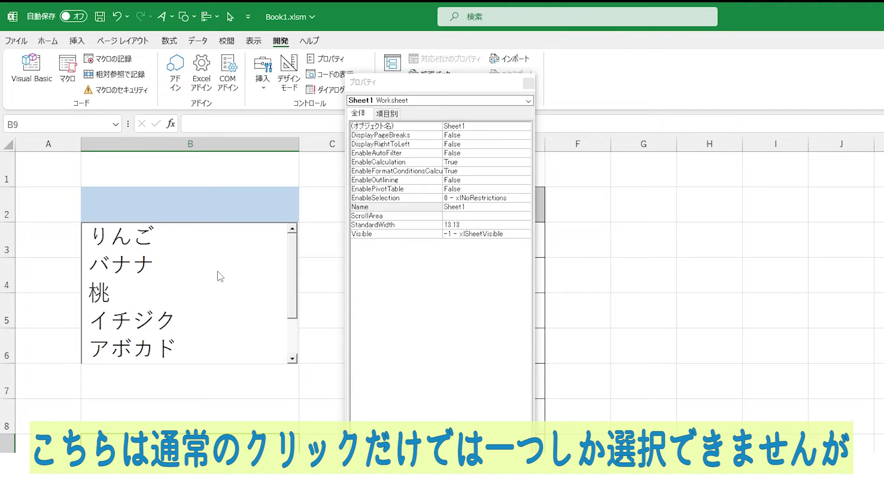
click(216, 237)
click(213, 294)
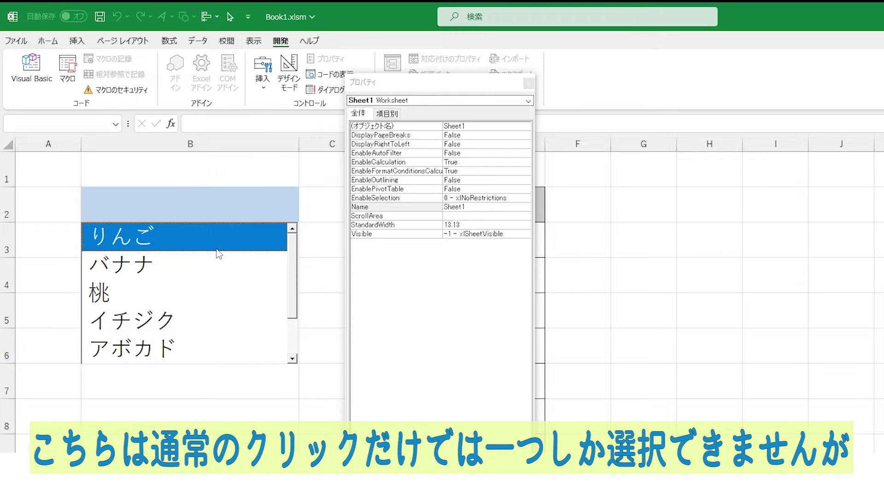
click(205, 341)
click(213, 249)
ctrl+click(195, 300)
ctrl+click(192, 327)
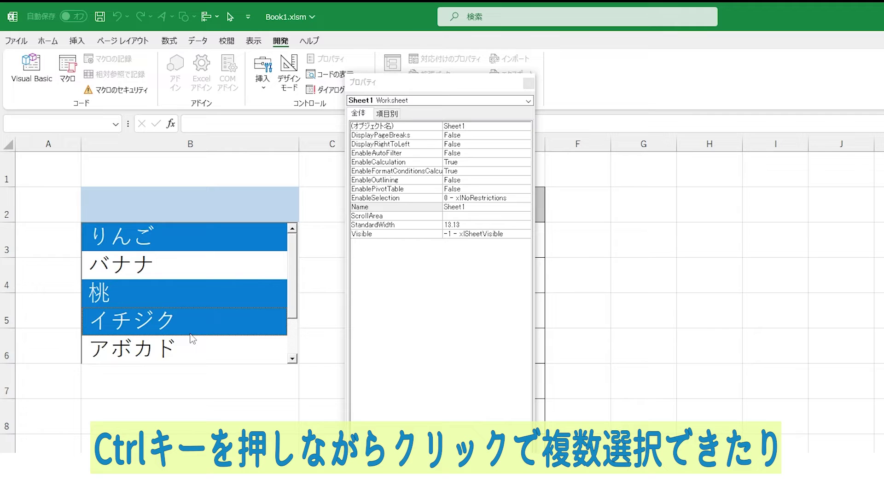
ctrl+click(192, 354)
click(207, 306)
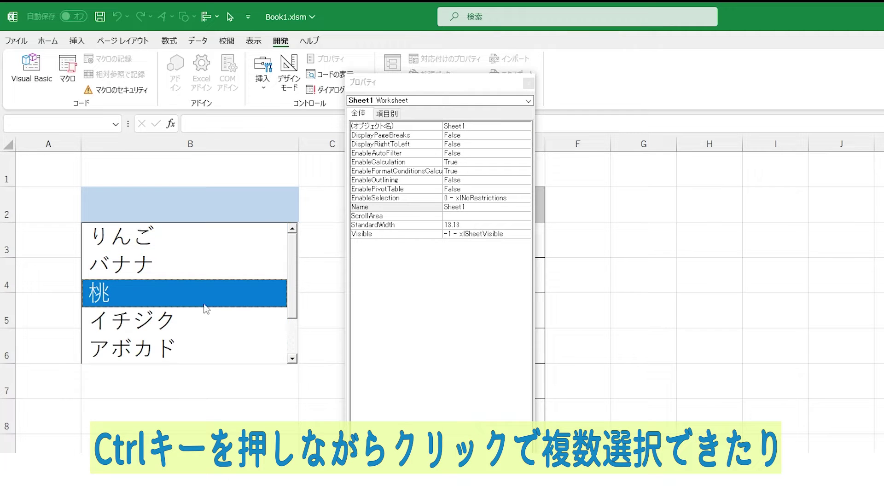
click(219, 243)
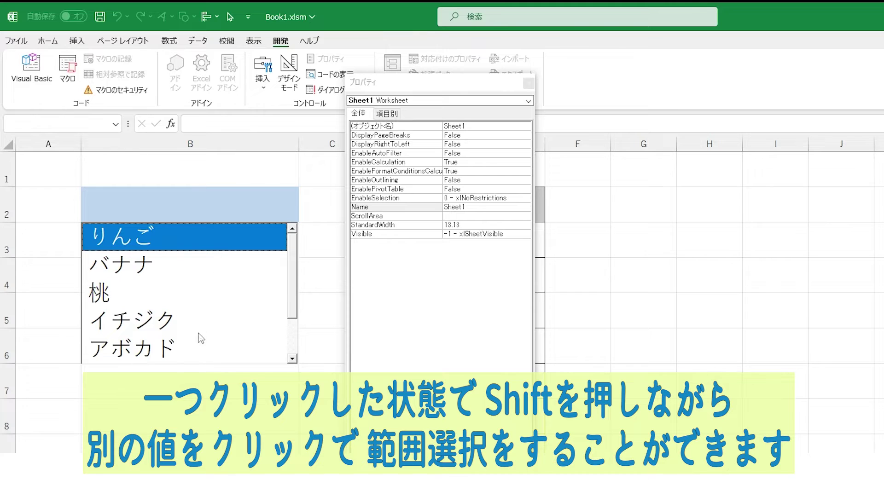
- Test Shift-click ranges りんご–アボカド and バナナ–イチジク, then restore MultiSelect to 1 - fmMultiSelectMulti
shift+click(190, 352)
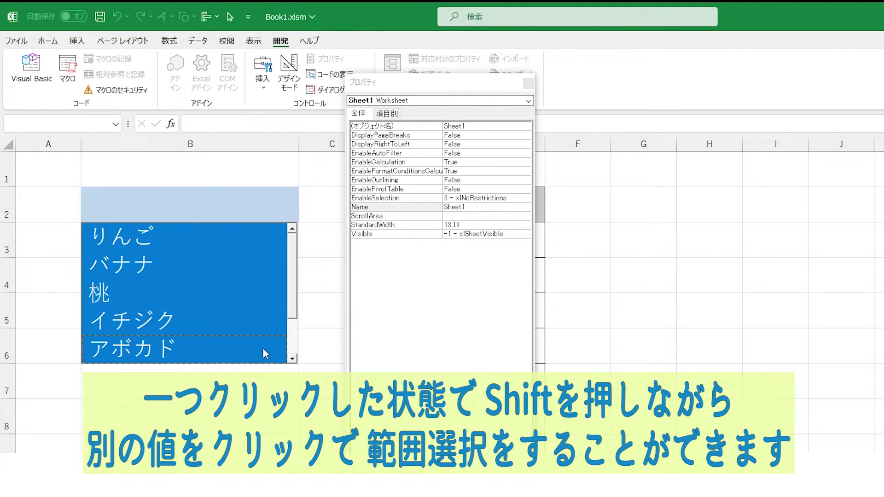
click(233, 265)
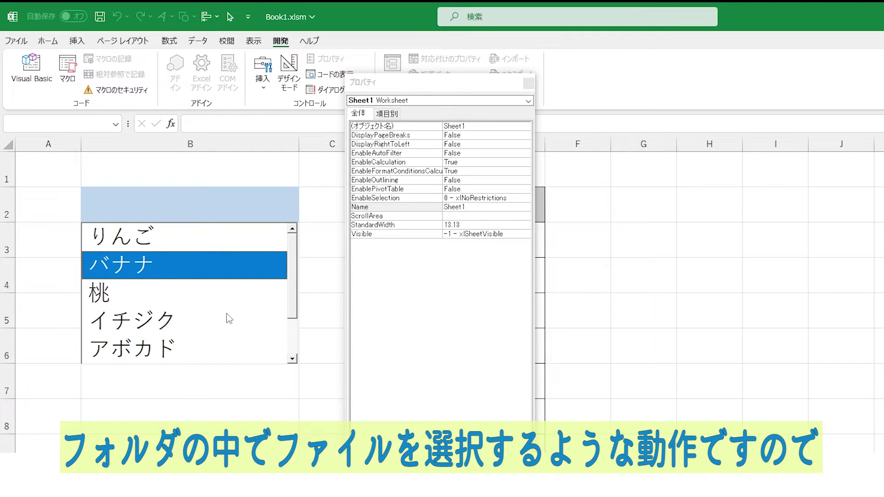
shift+click(224, 324)
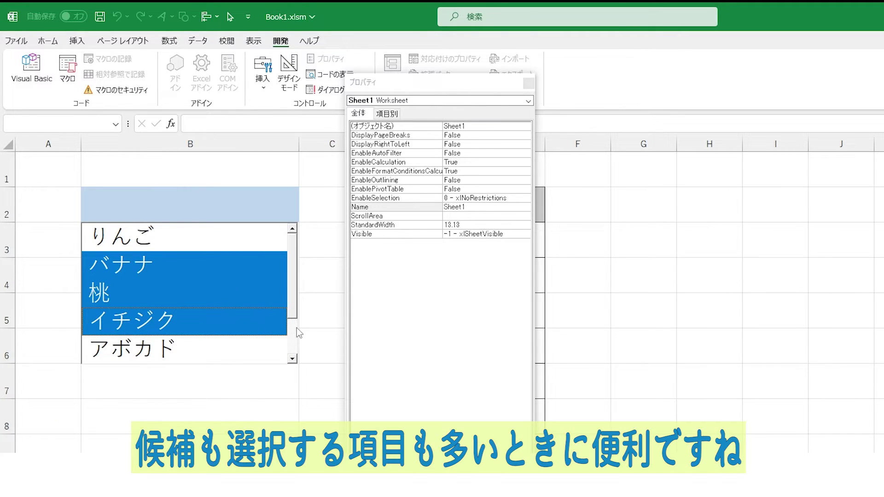
click(296, 328)
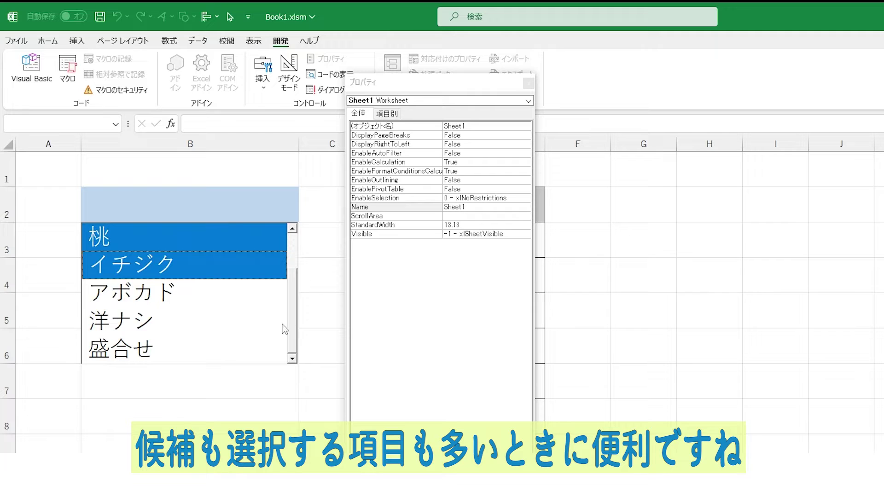
ctrl+click(203, 324)
ctrl+click(201, 350)
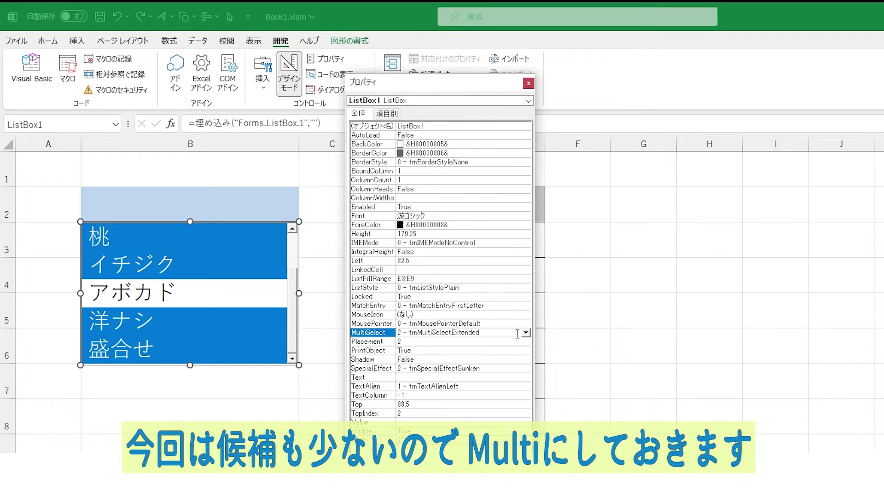
click(525, 333)
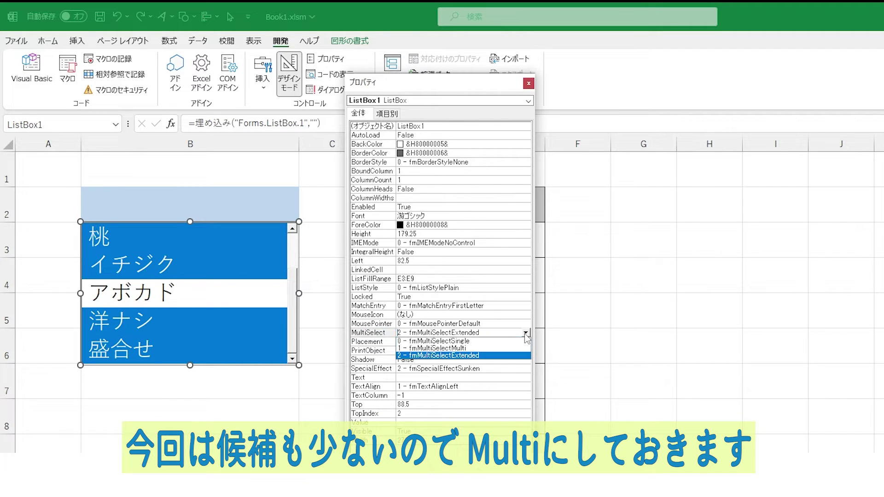
click(460, 348)
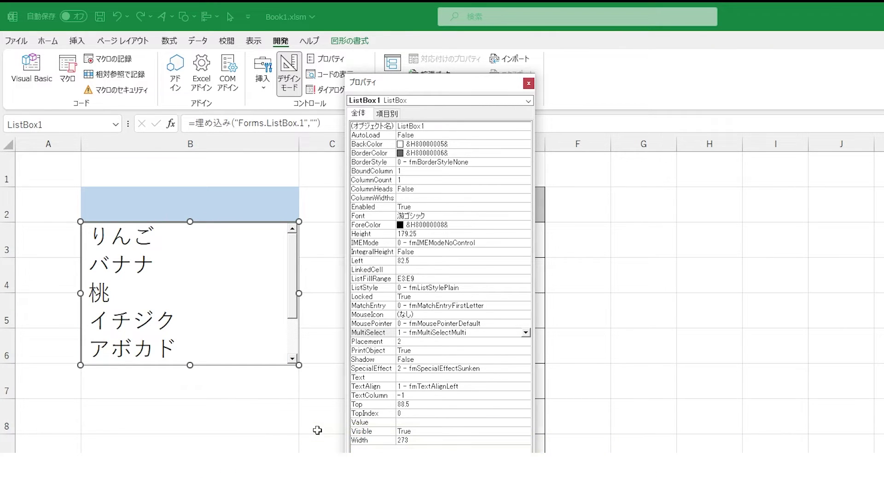
- Set ListBox1's SpecialEffect to 0 - fmSpecialEffectFlat and check its flat look on the sheet
click(317, 430)
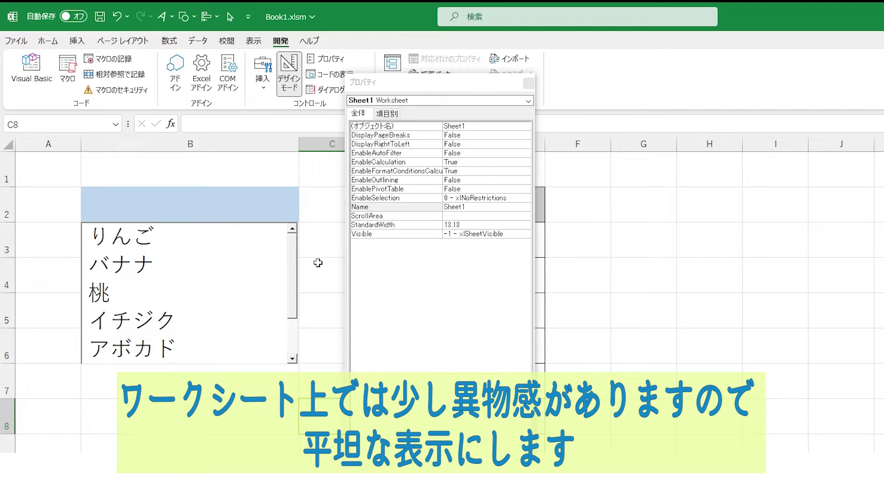
click(277, 276)
click(461, 369)
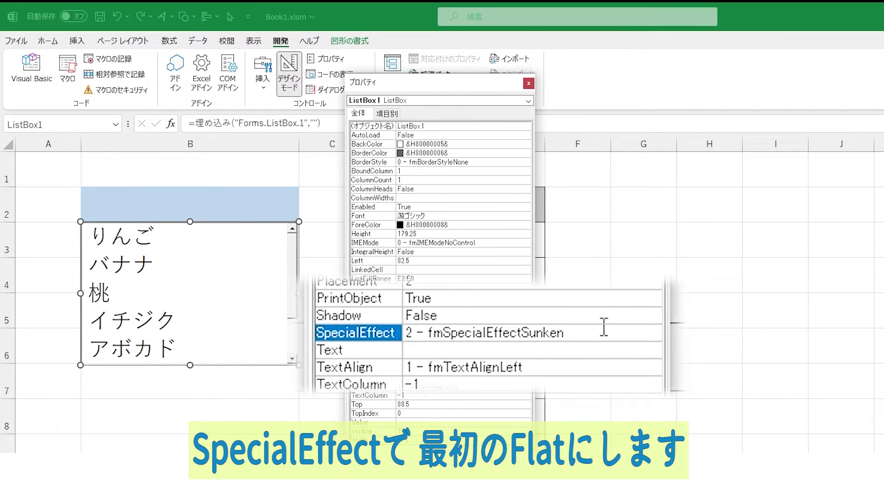
click(648, 335)
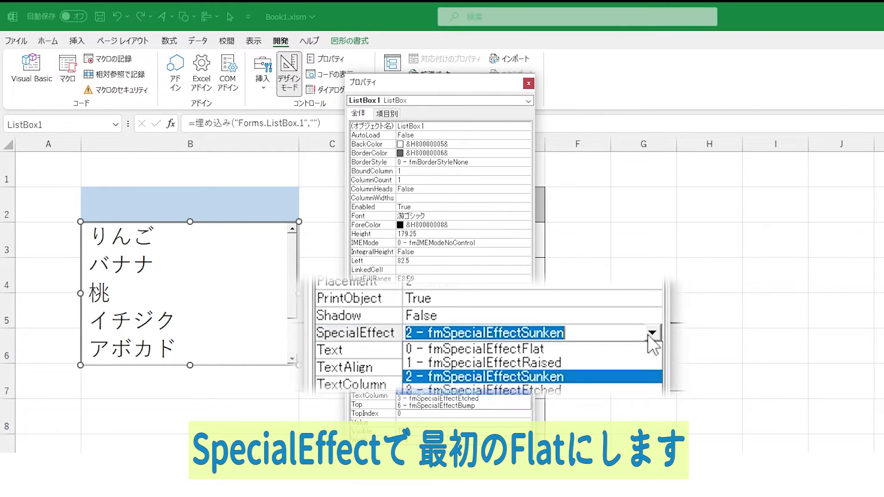
click(548, 350)
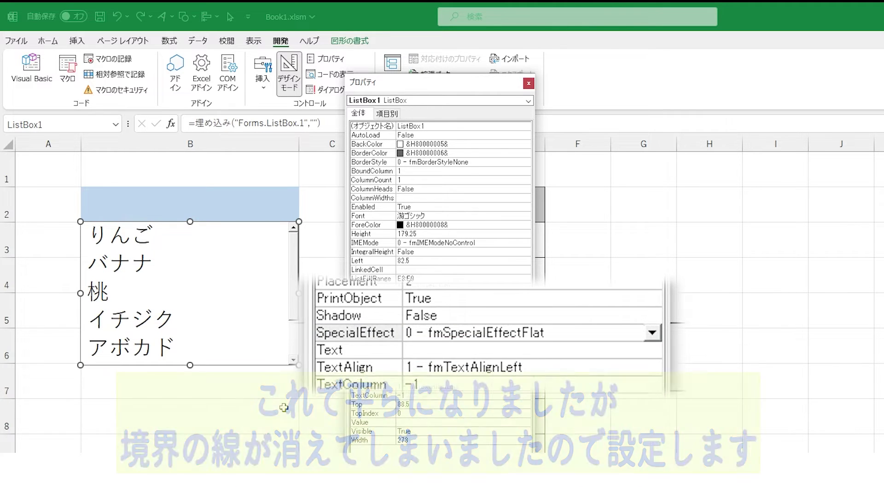
click(284, 428)
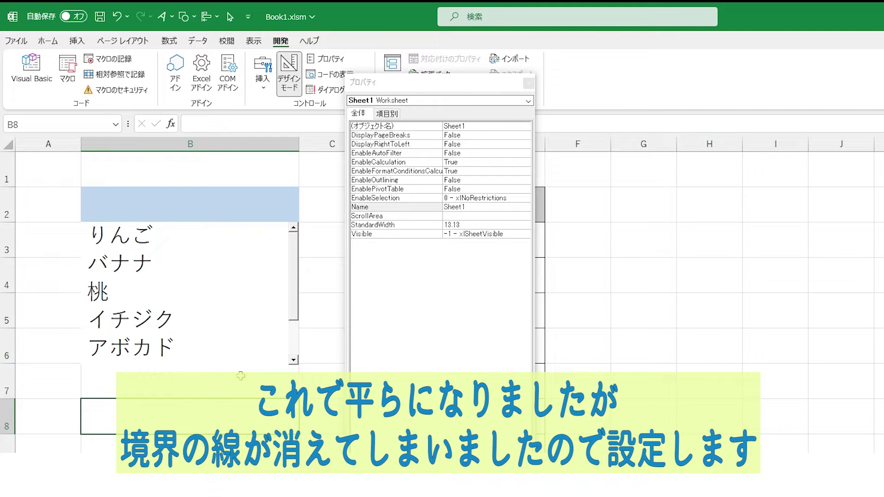
- Set ListBox1's BorderStyle to 1 - fmBorderStyleSingle and check the thin border on the sheet
click(233, 272)
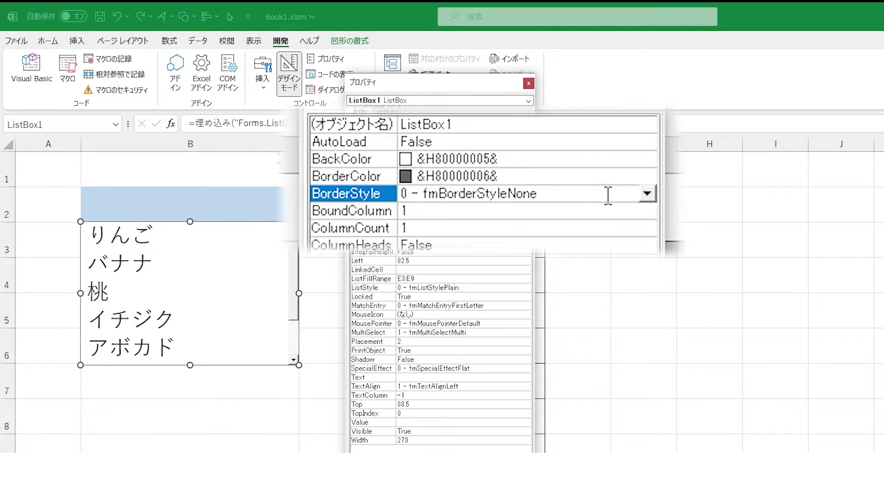
click(647, 194)
click(518, 224)
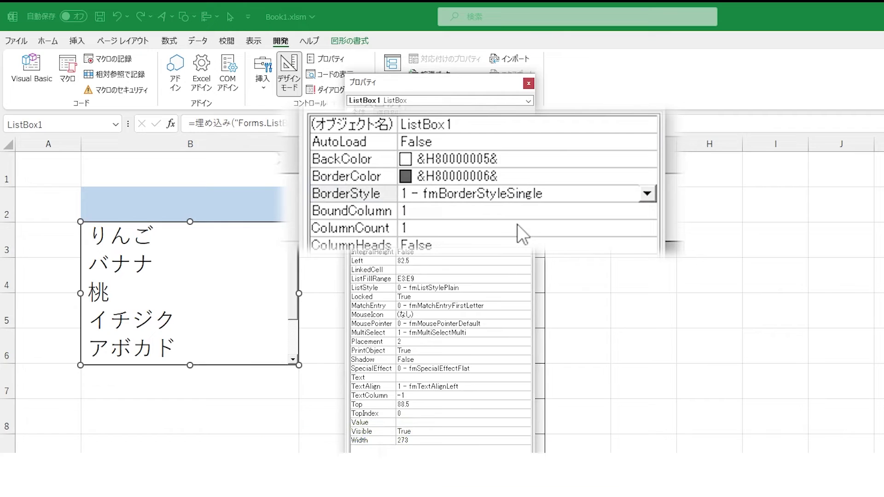
click(184, 401)
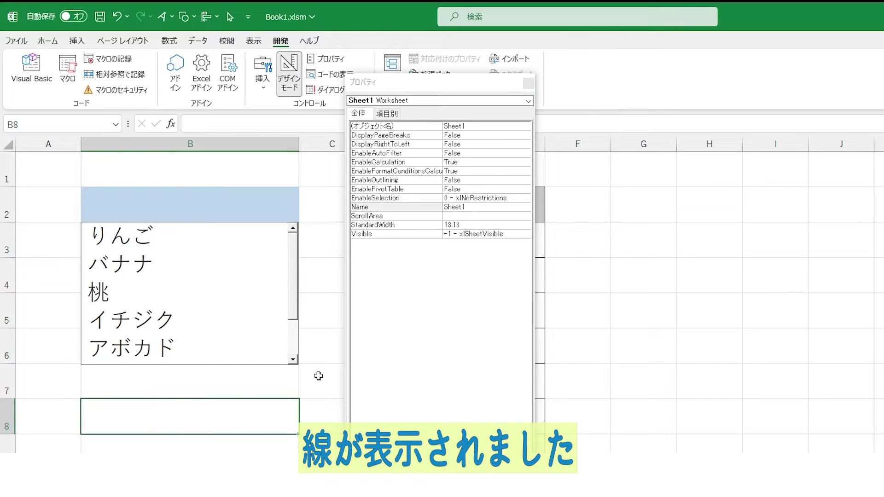
- Browse the BackColor palette and system colours without changing the list box background
click(94, 222)
click(635, 96)
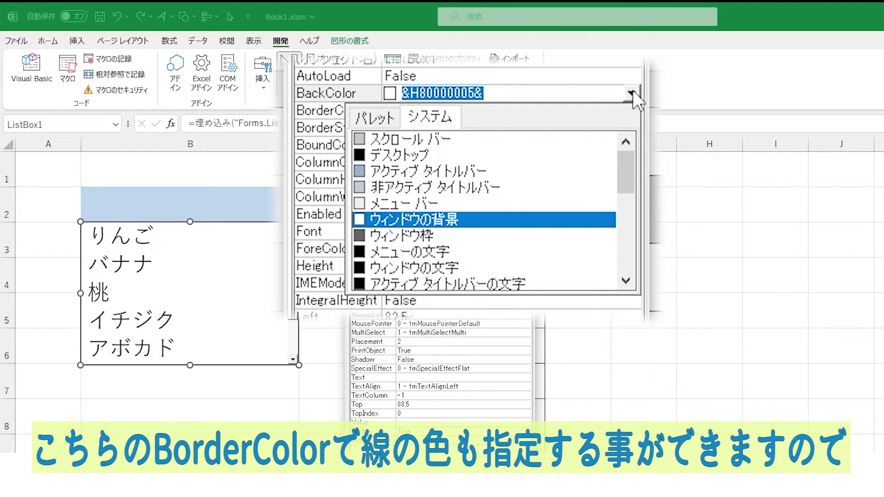
click(377, 121)
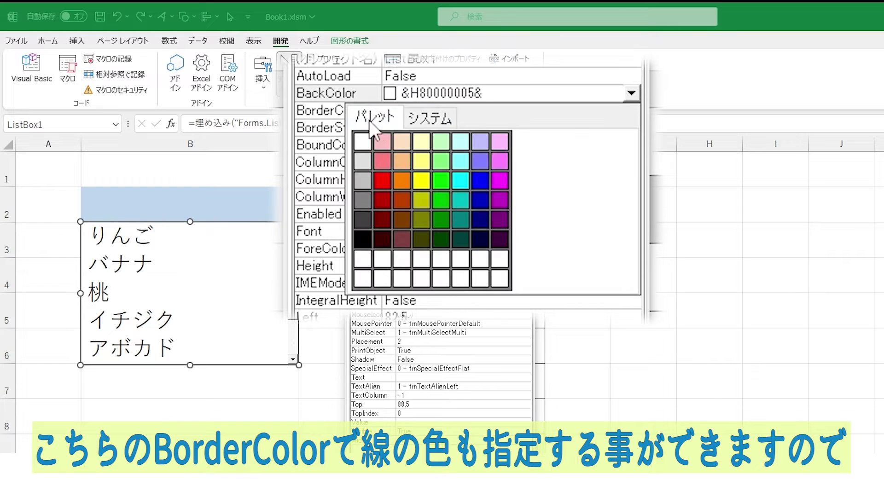
click(430, 118)
click(631, 92)
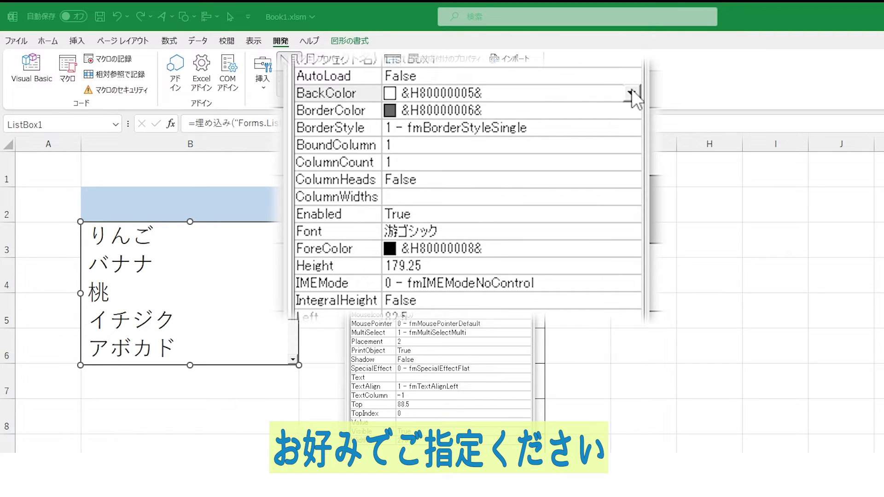
click(525, 288)
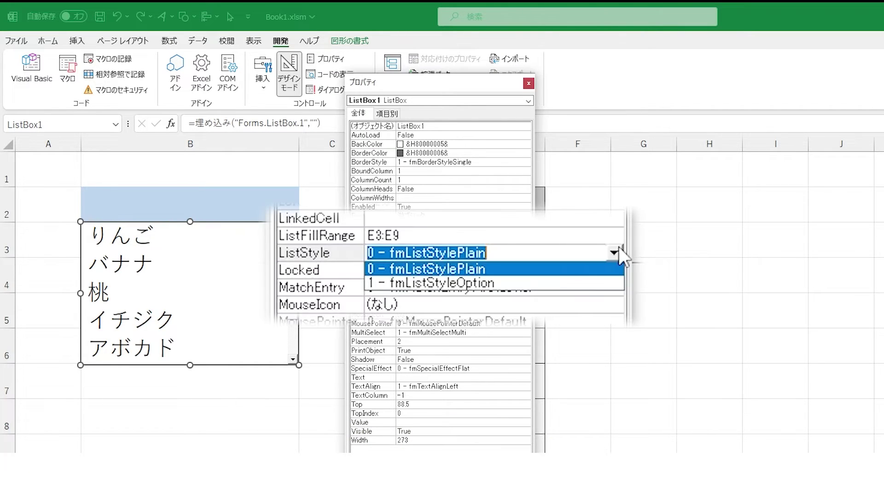
- Set ListStyle to 1 - fmListStyleOption and exit Design Mode
click(501, 283)
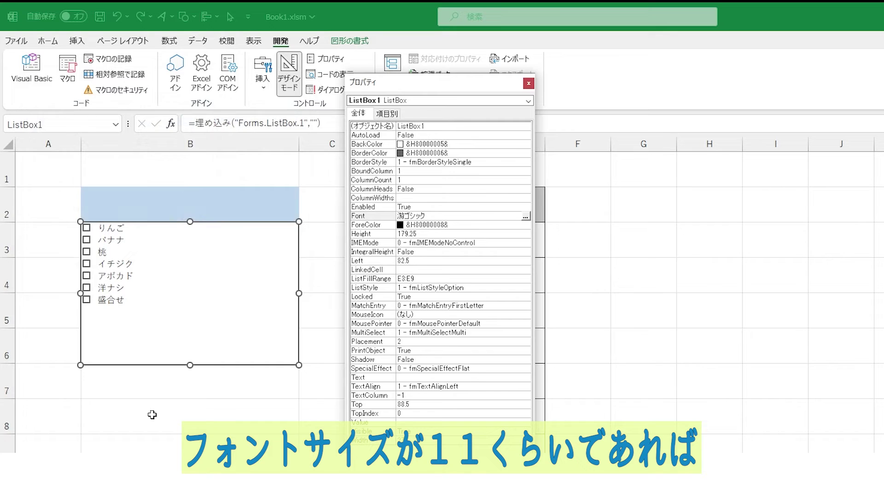
click(152, 415)
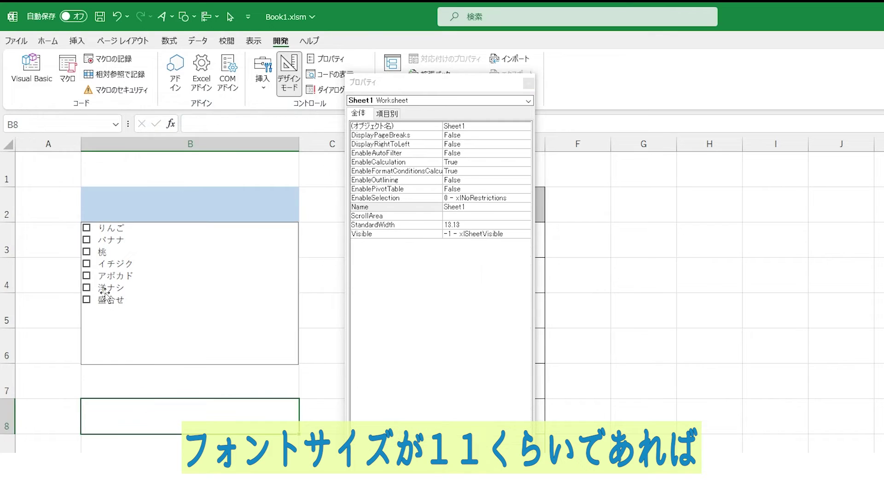
click(290, 74)
- Tick りんご, アボカド and 桃 in the checkbox list, then untick all three
click(109, 227)
click(216, 400)
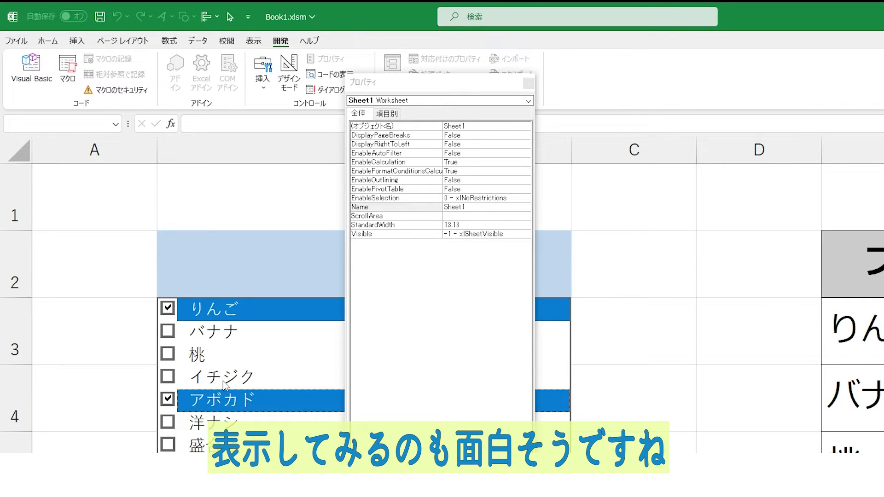
click(227, 359)
click(223, 402)
click(217, 356)
click(212, 310)
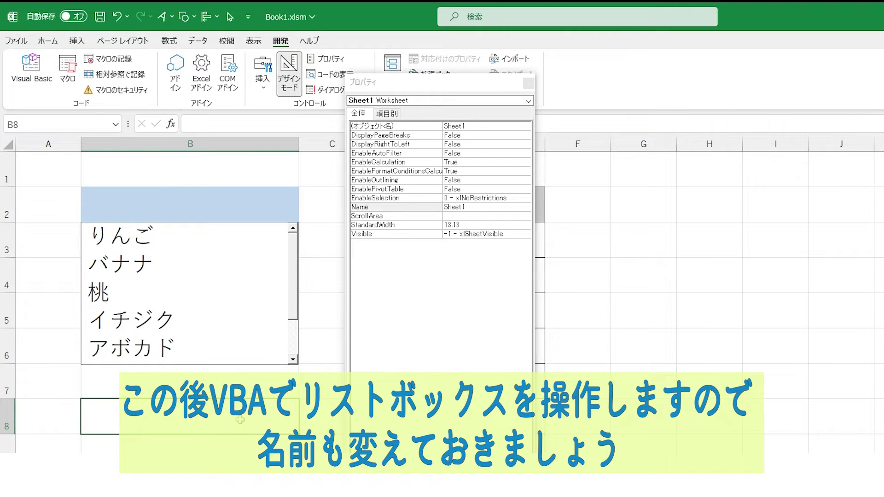
- Rename the list box from ListBox1 to リスト using the Name Box
click(249, 333)
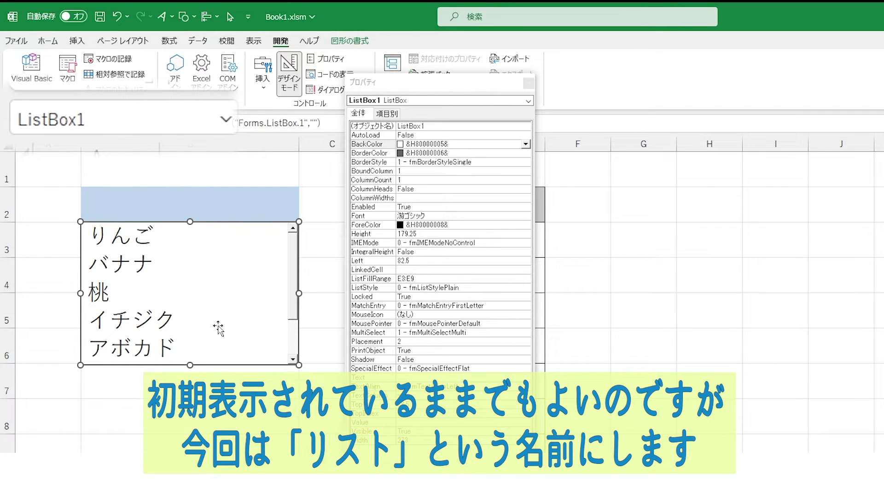
click(121, 109)
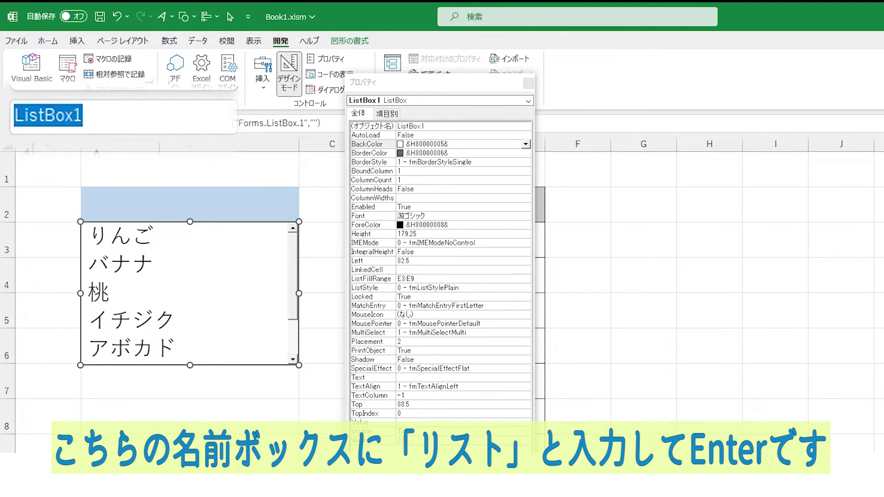
text(リスト)
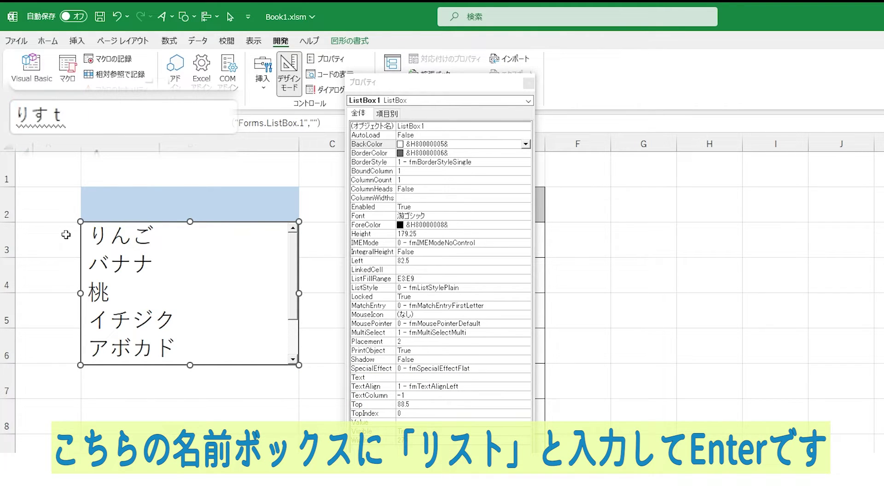
key(Return)
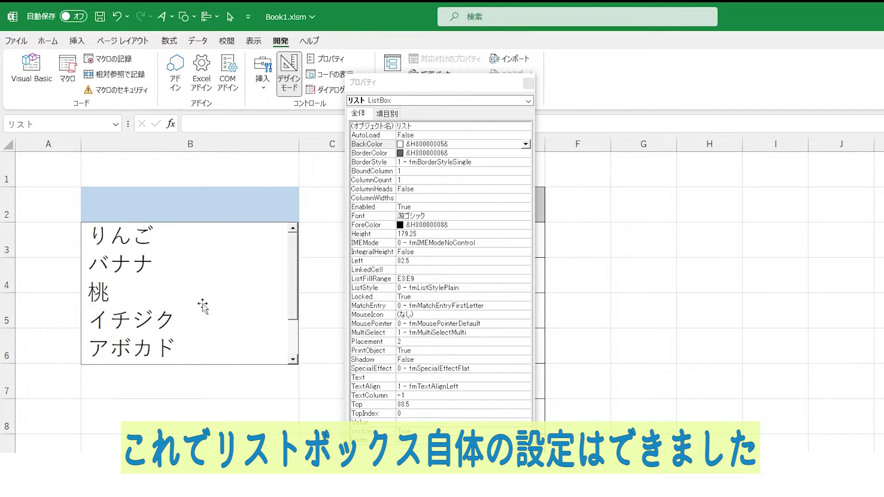
click(290, 74)
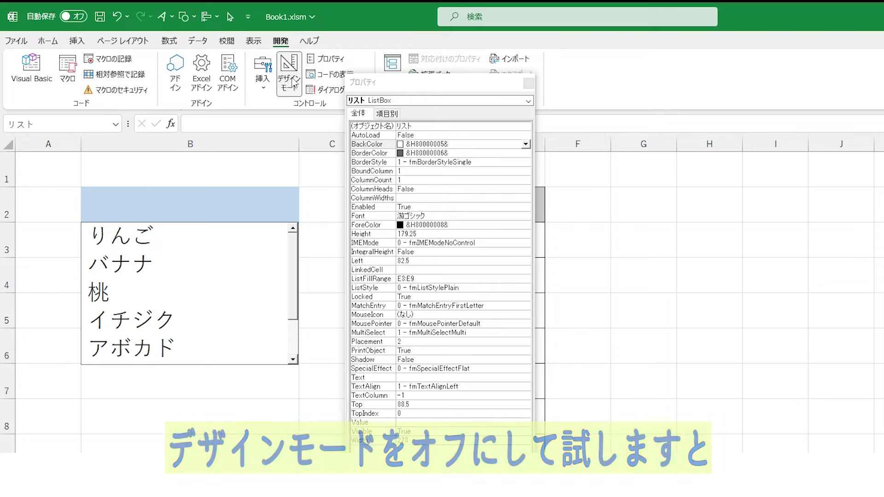
- Pick りんご, 桃 and イチジク together, unpick りんご and 桃, then pick りんご again
click(214, 248)
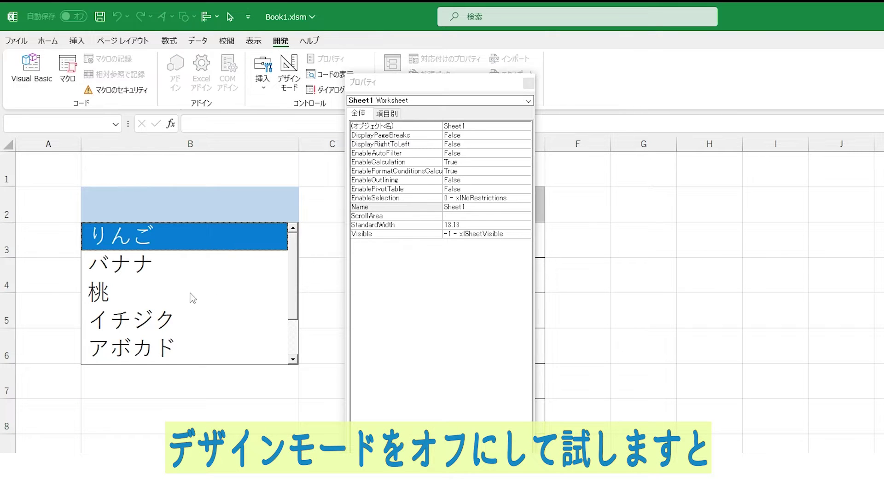
click(192, 294)
click(205, 320)
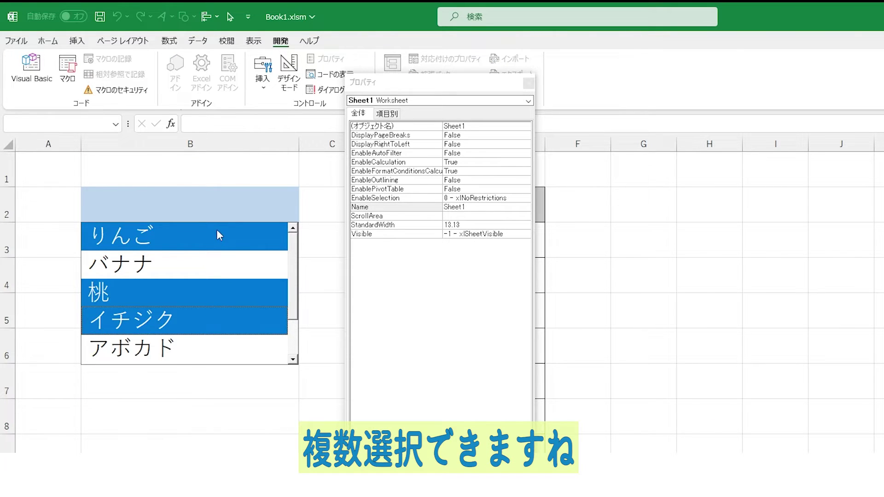
click(217, 235)
click(190, 295)
click(200, 239)
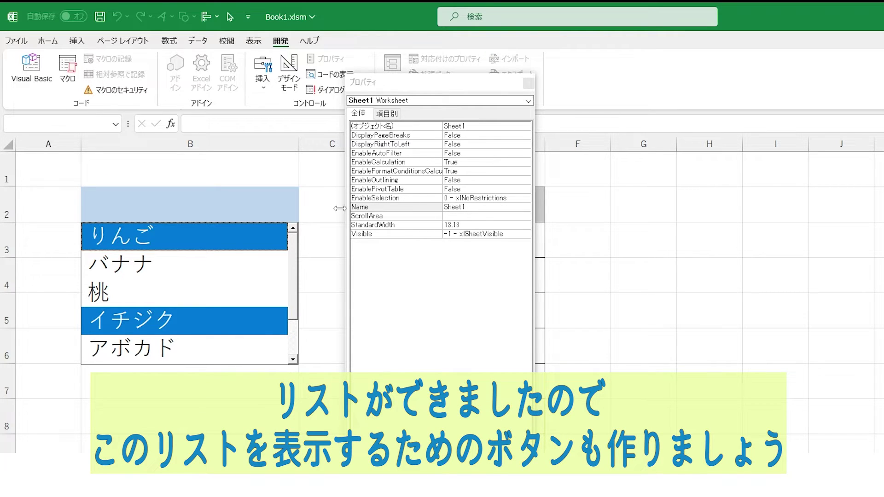
click(529, 84)
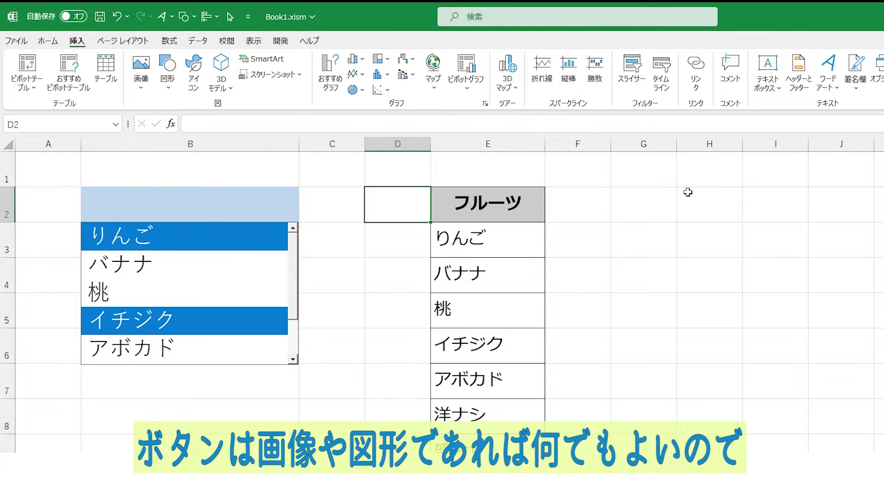
- Draw a blue rectangle near columns F–G and nudge the grey square with triangle upward
click(167, 74)
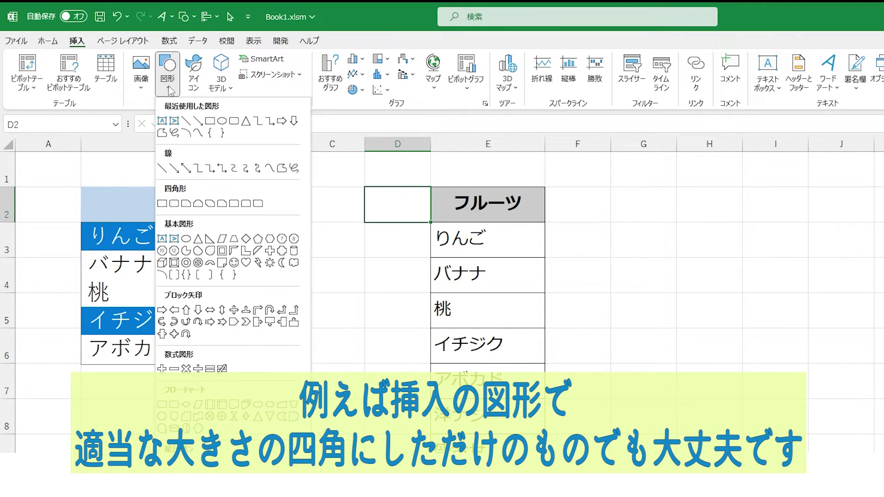
click(210, 121)
drag(363, 200, 425, 257)
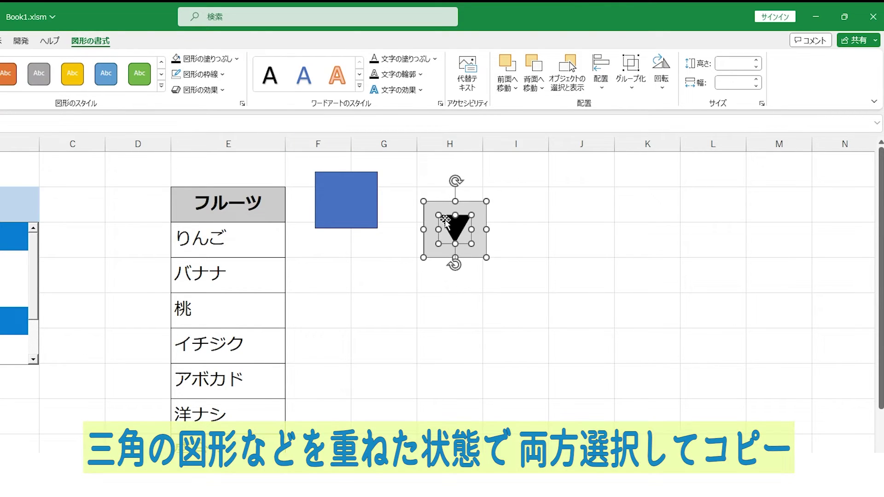
drag(471, 210, 472, 186)
- Copy the square and triangle, paste them at H8 as one ▼ picture, and arrange the pictures
right_click(474, 252)
click(527, 222)
click(436, 265)
right_click(433, 263)
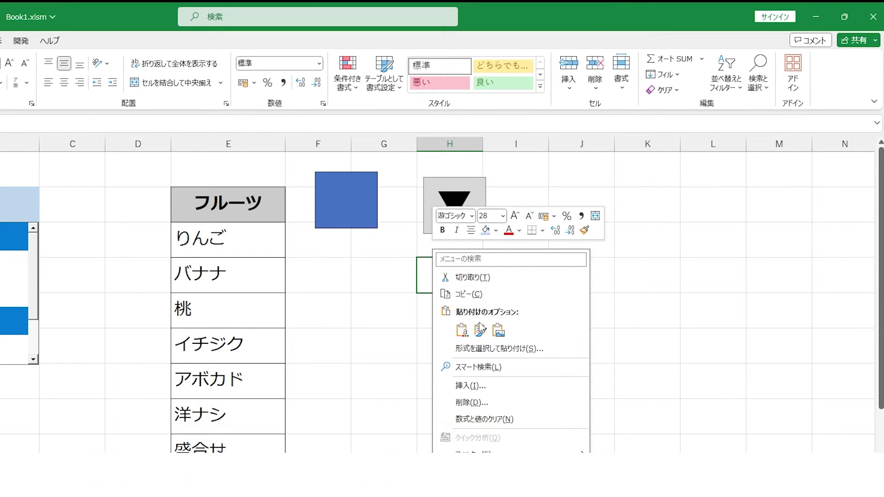
click(498, 330)
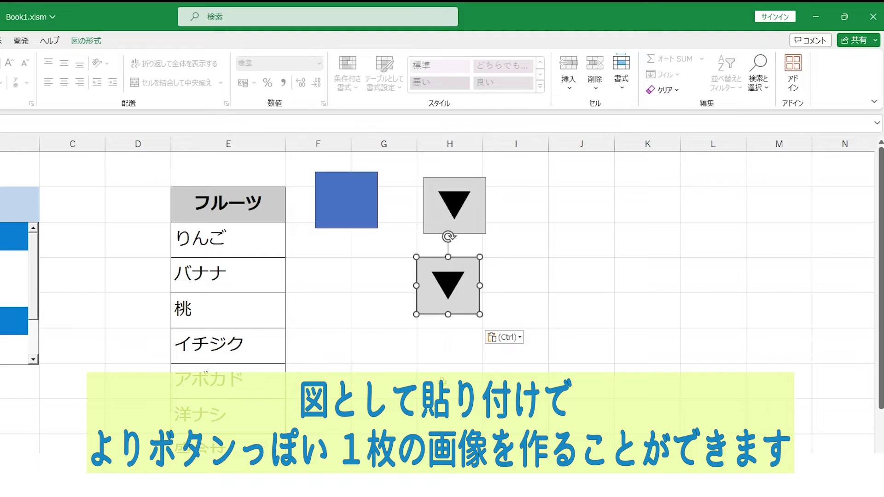
click(449, 339)
drag(460, 295, 441, 287)
click(441, 287)
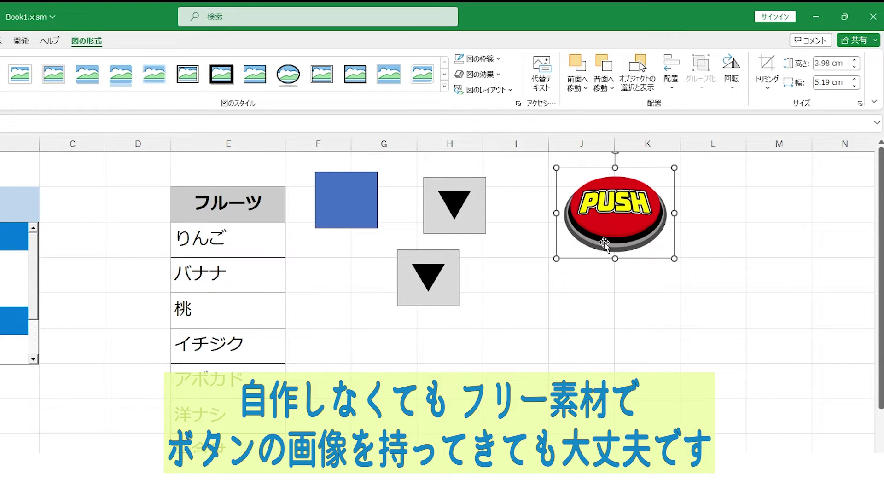
click(446, 308)
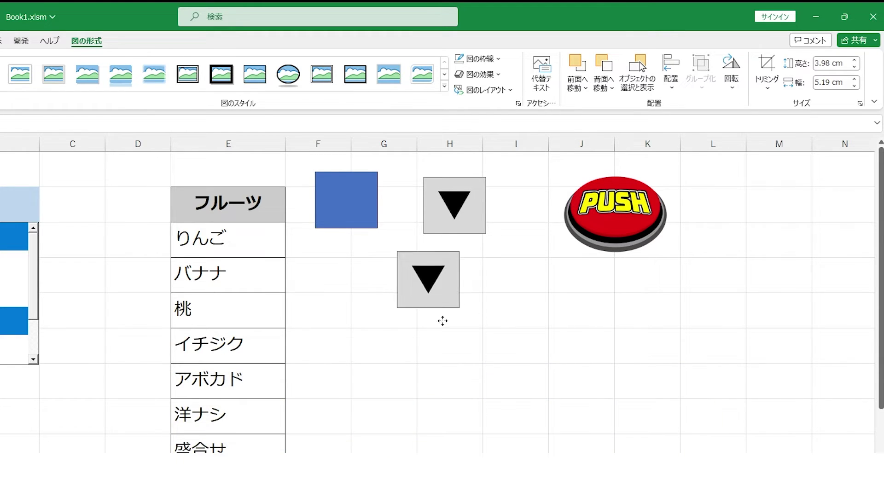
drag(446, 308, 417, 348)
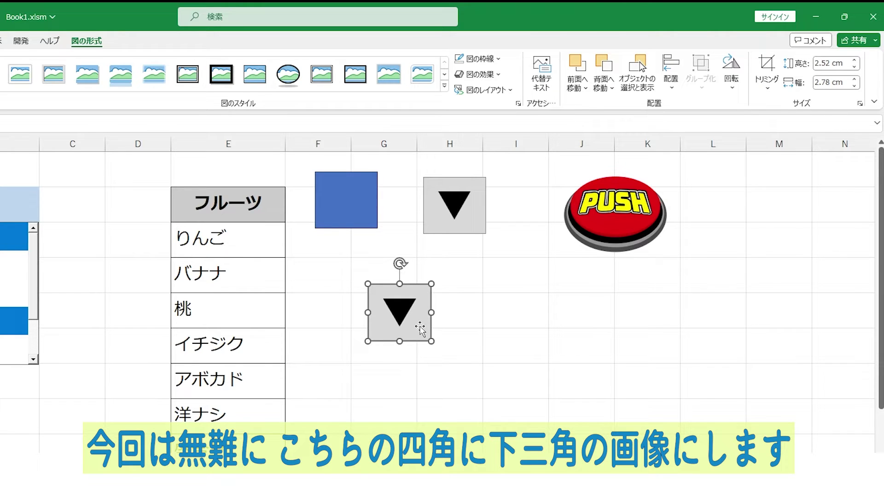
- Move the ▼ picture into C2 beside blue B2 and shrink it to row-2 height
drag(420, 328, 359, 234)
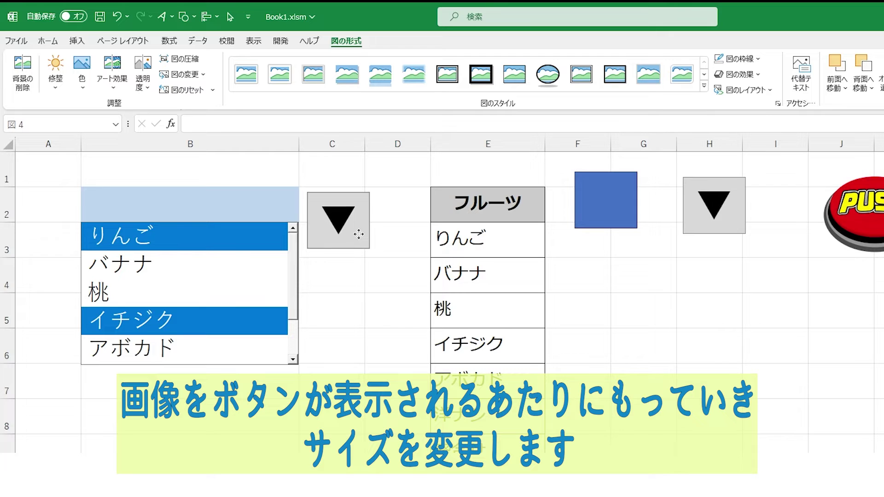
drag(359, 234, 350, 228)
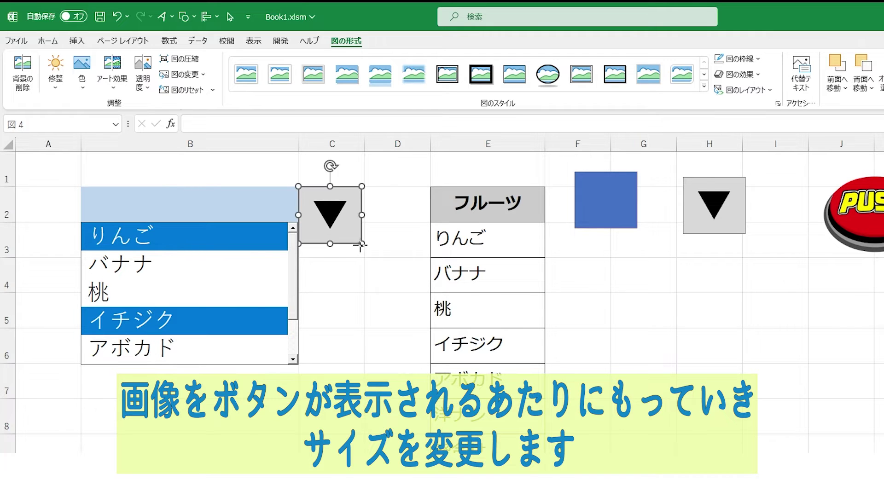
drag(331, 244, 331, 223)
drag(362, 204, 341, 206)
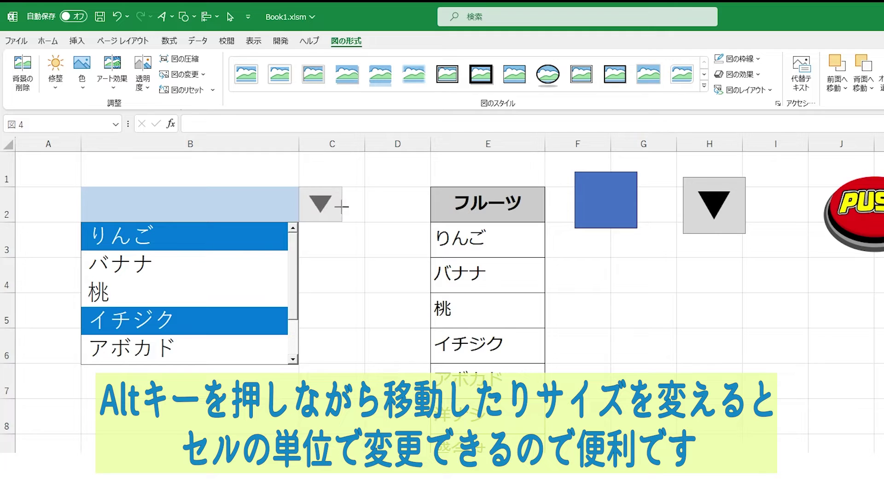
click(332, 275)
- In Design Mode, widen the fruit list box so it spans columns B and C
click(280, 40)
click(289, 74)
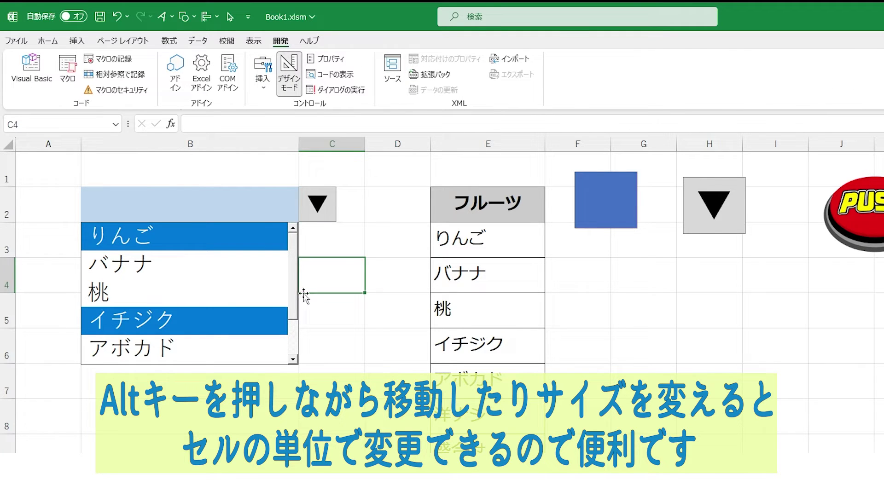
click(299, 295)
drag(299, 295, 336, 306)
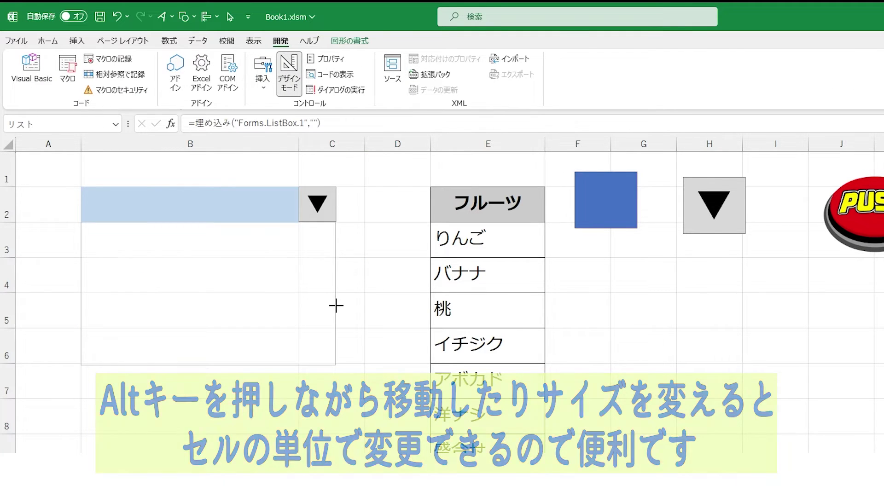
click(375, 260)
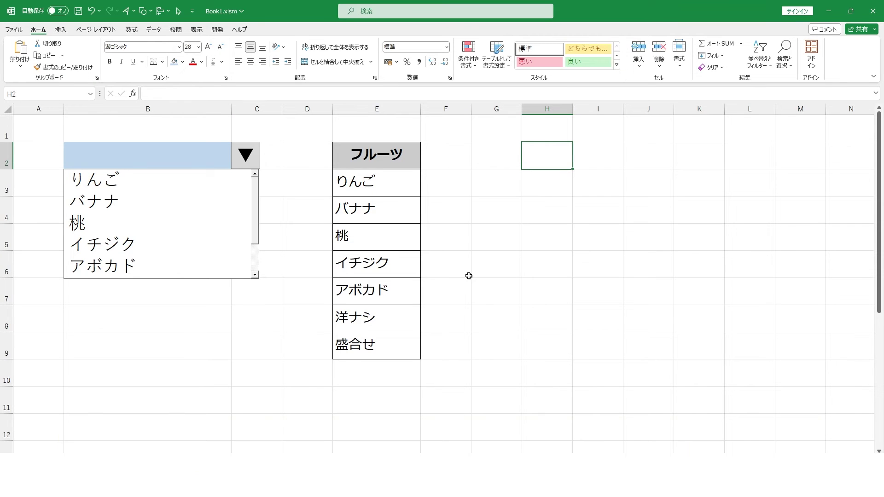
- Insert a standard module into the workbook project in the VBA editor and select the sample code
key(alt+F11)
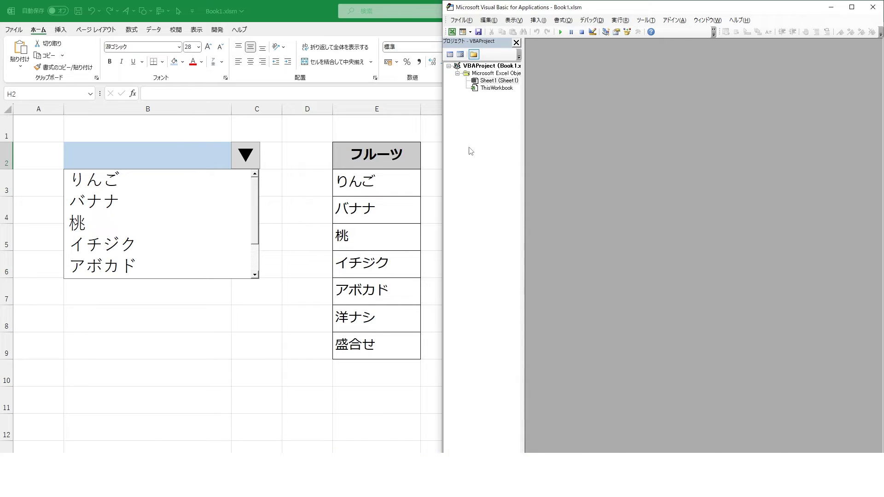
right_click(469, 113)
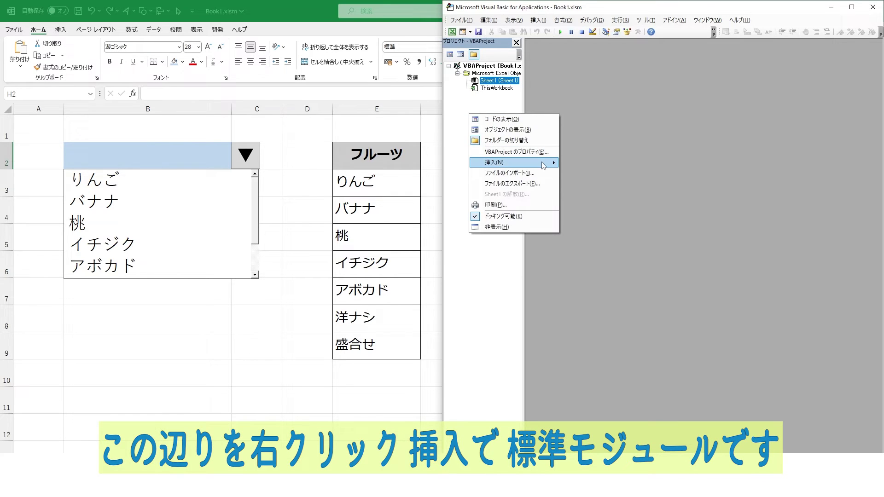
mouse_move(512, 162)
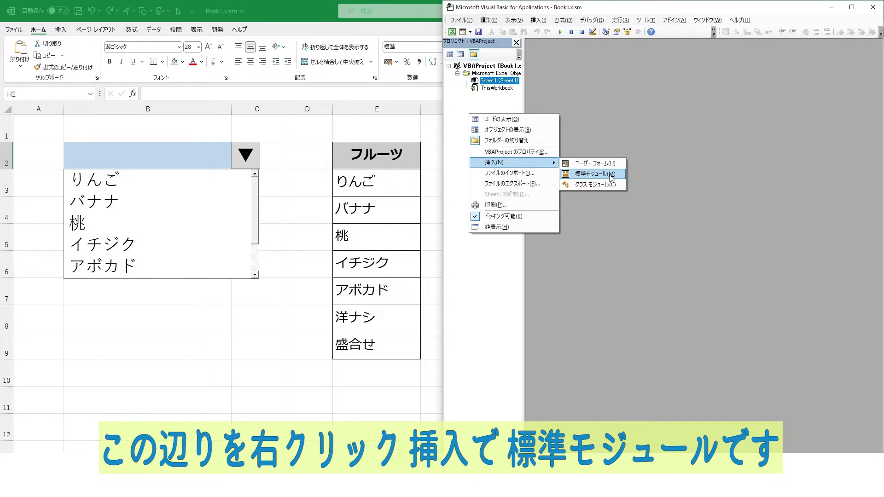
click(611, 179)
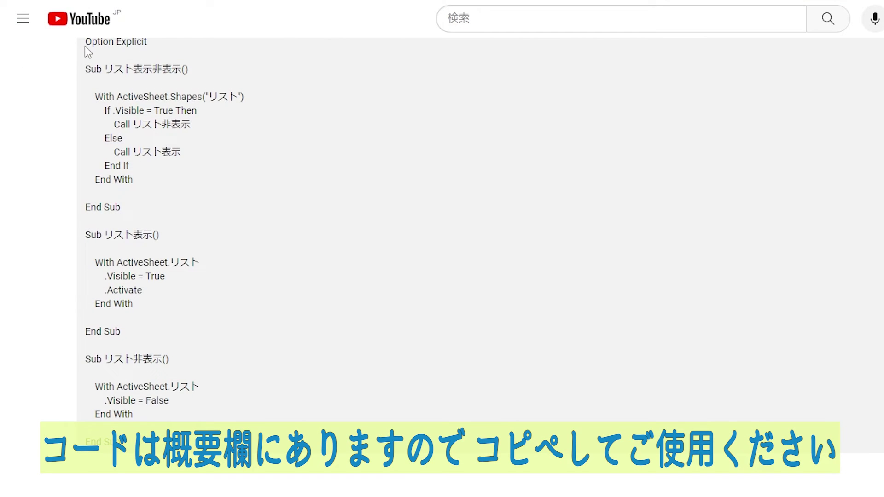
drag(85, 46, 115, 442)
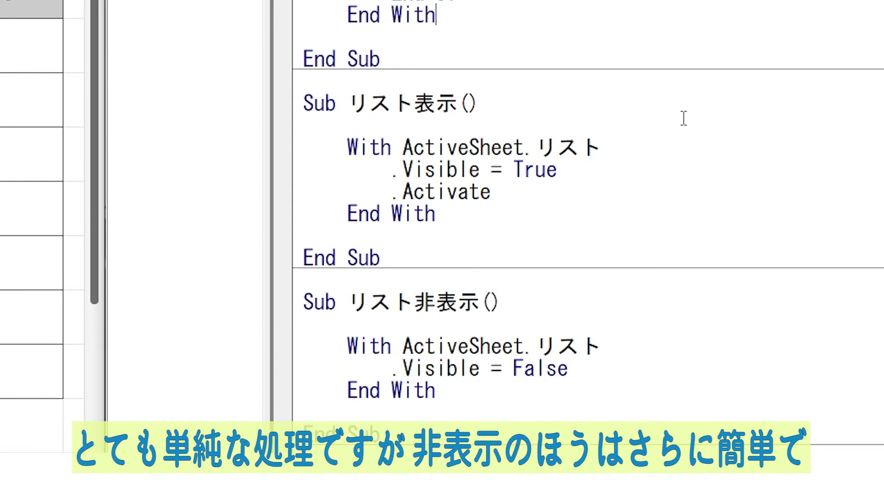
scroll(684, 118, down, 2)
scroll(684, 118, down, 2)
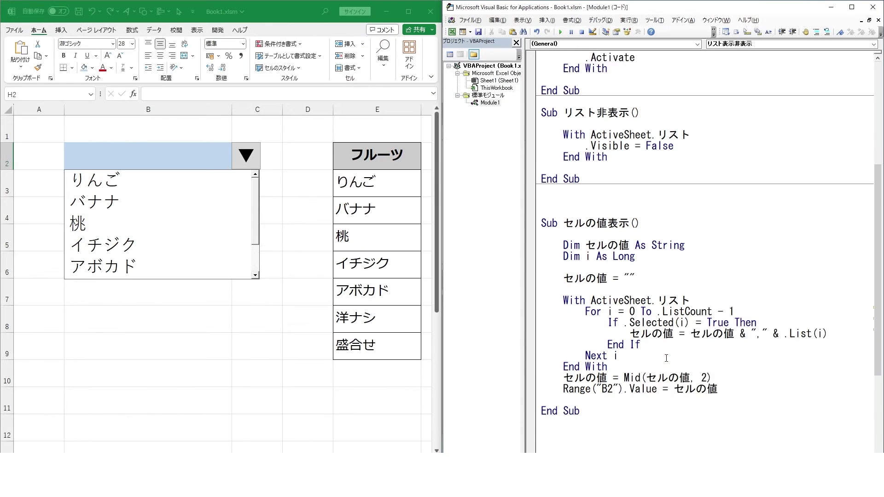
scroll(666, 358, down, 2)
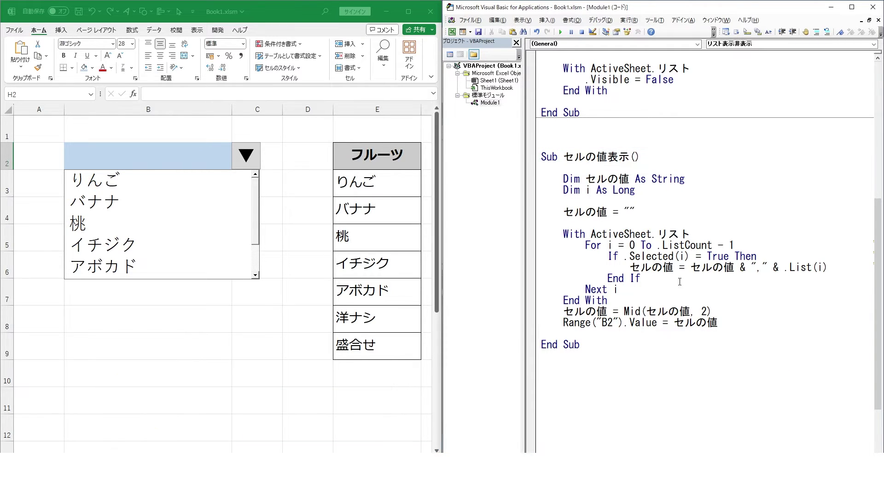
scroll(680, 281, up, 8)
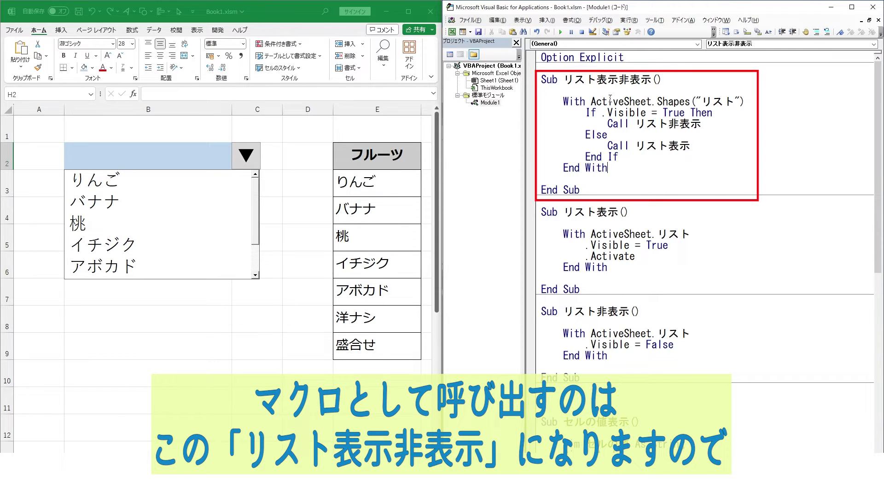
- Run the リスト表示非表示 macro five times, toggling the fruit list until it shows below B2
click(575, 123)
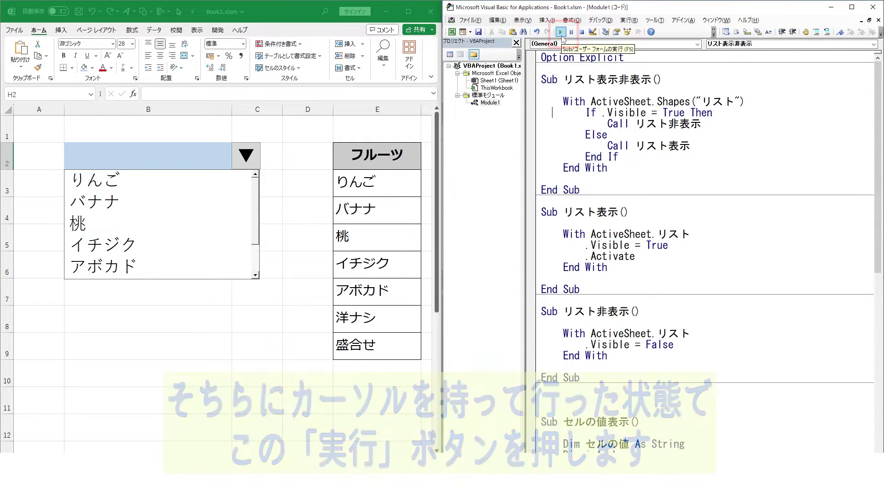
click(562, 37)
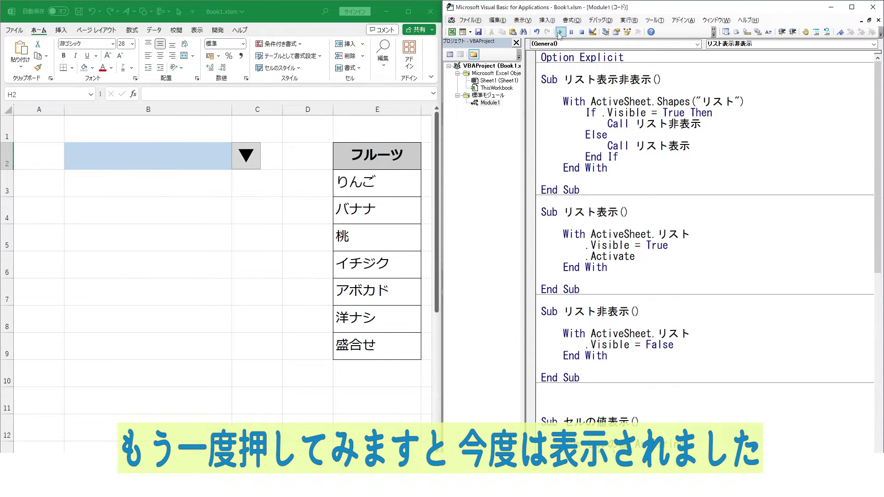
click(560, 32)
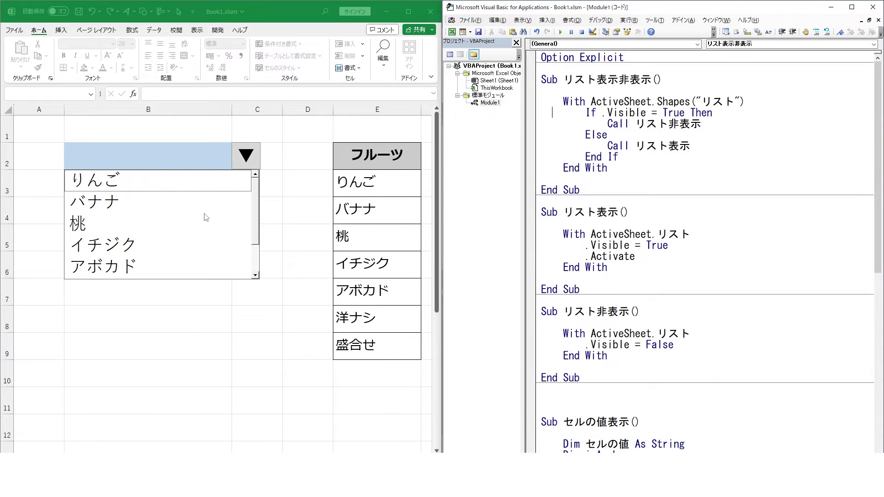
click(560, 32)
click(559, 32)
click(560, 32)
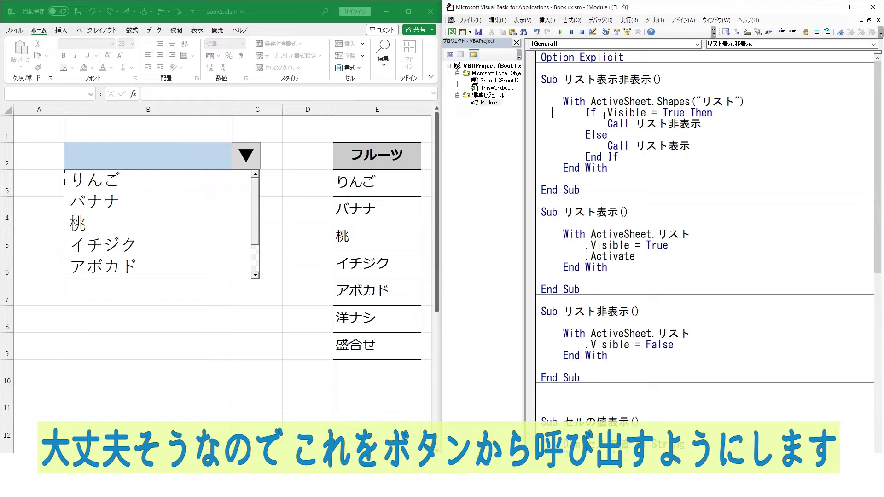
right_click(253, 159)
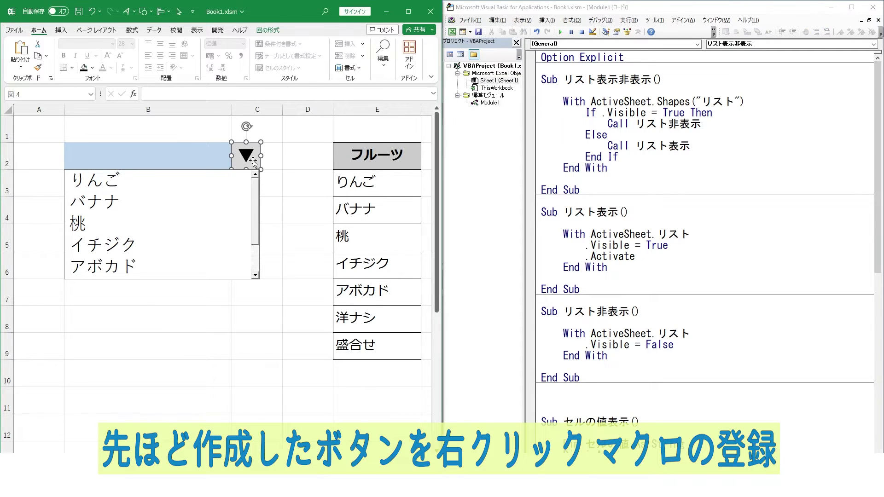
- Assign the リスト表示非表示 macro to the ▼ shape
right_click(253, 159)
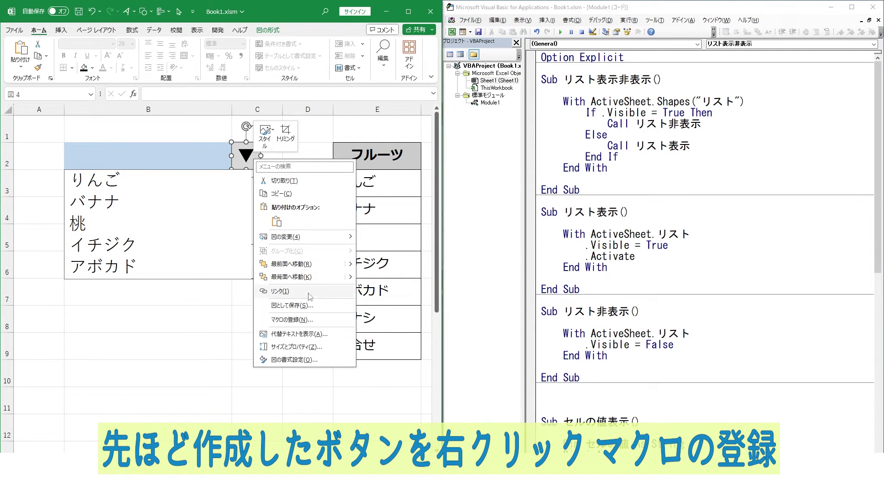
click(308, 319)
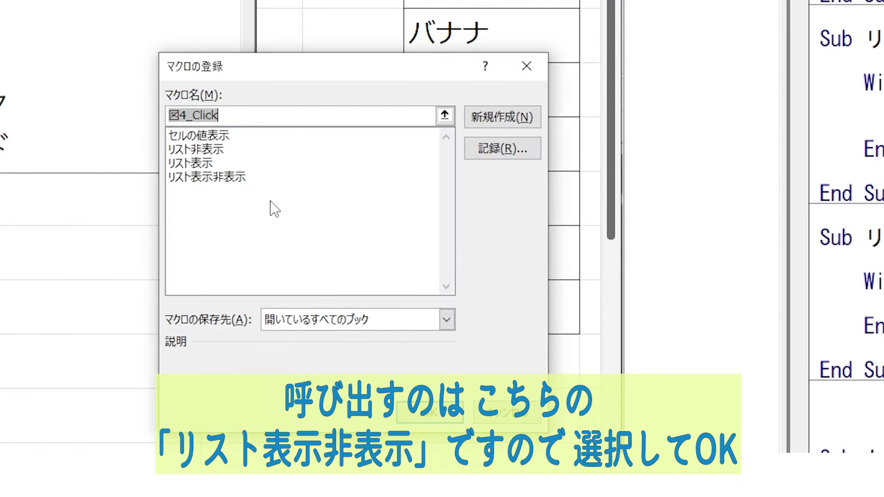
click(255, 177)
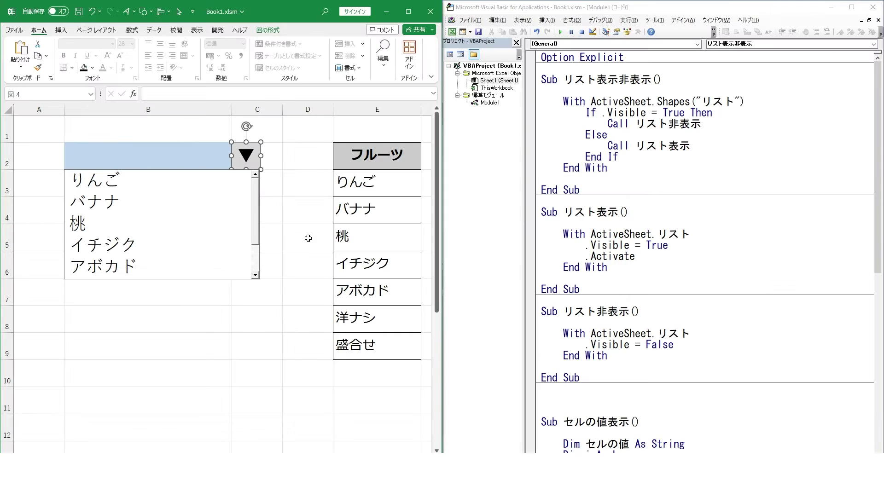
click(297, 213)
- Click the ▼ button several times to confirm it shows and hides the fruit list
click(247, 161)
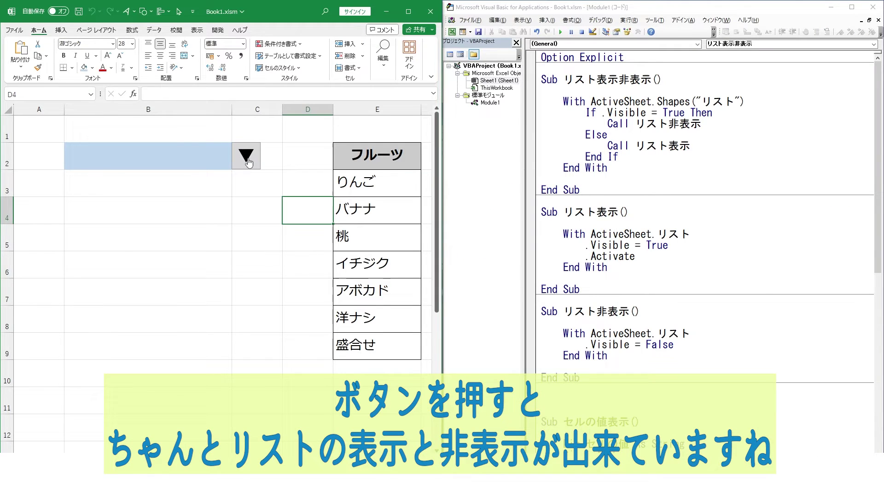
click(247, 161)
click(248, 161)
click(248, 161)
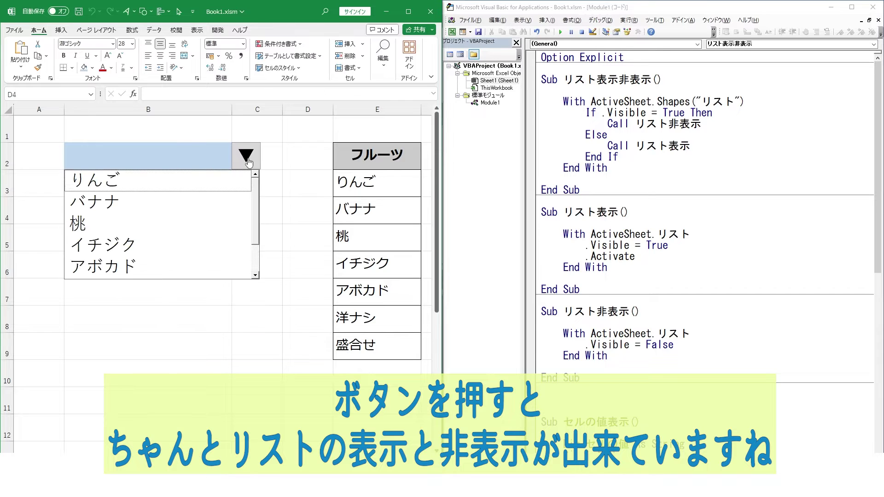
click(247, 159)
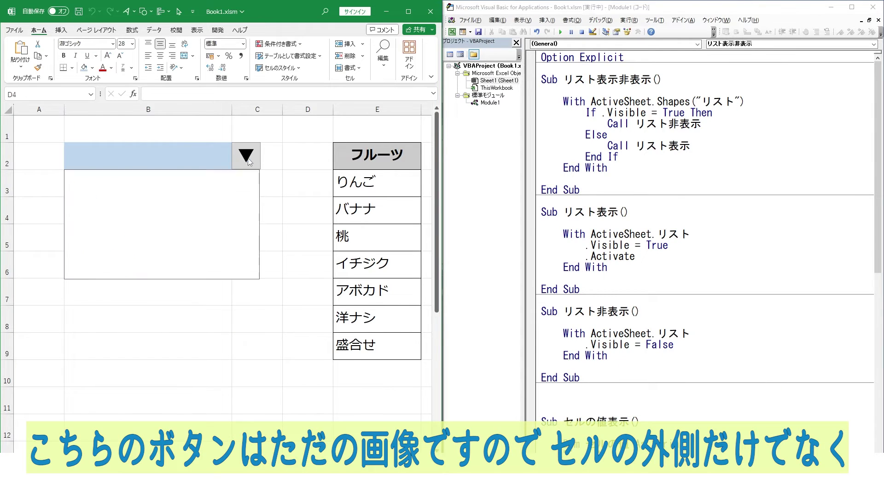
click(247, 159)
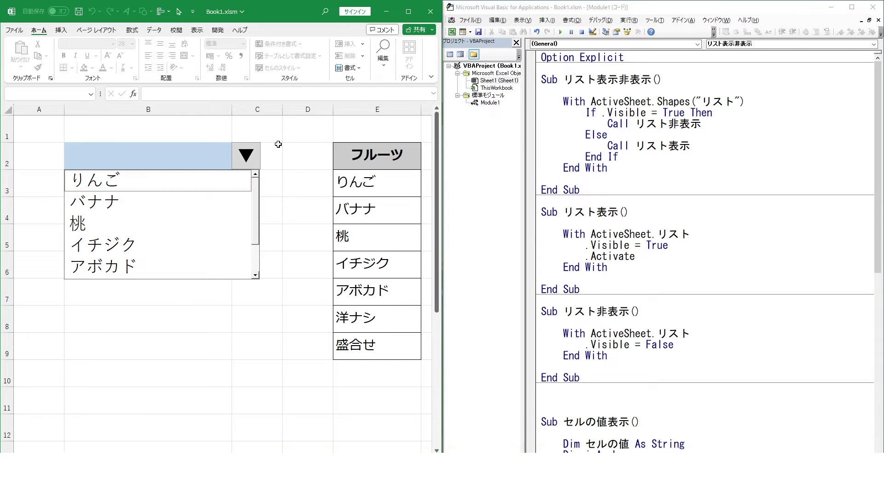
click(254, 207)
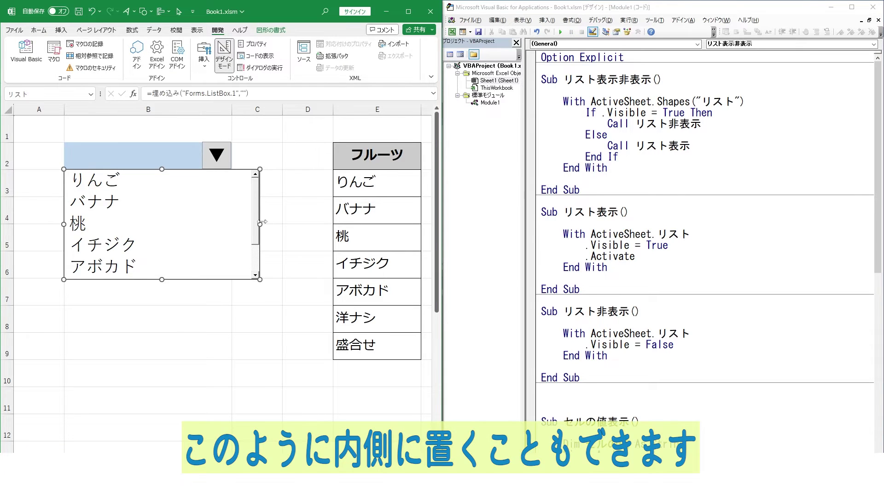
drag(258, 223, 231, 221)
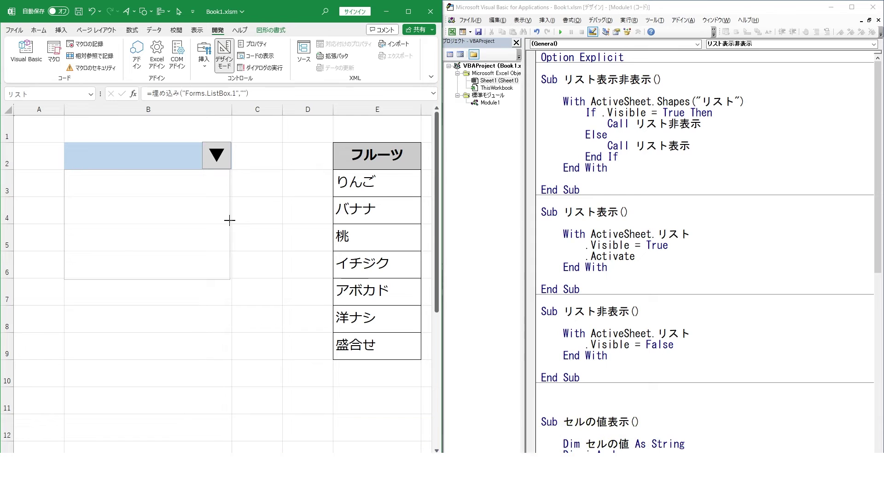
click(280, 208)
click(224, 59)
click(224, 156)
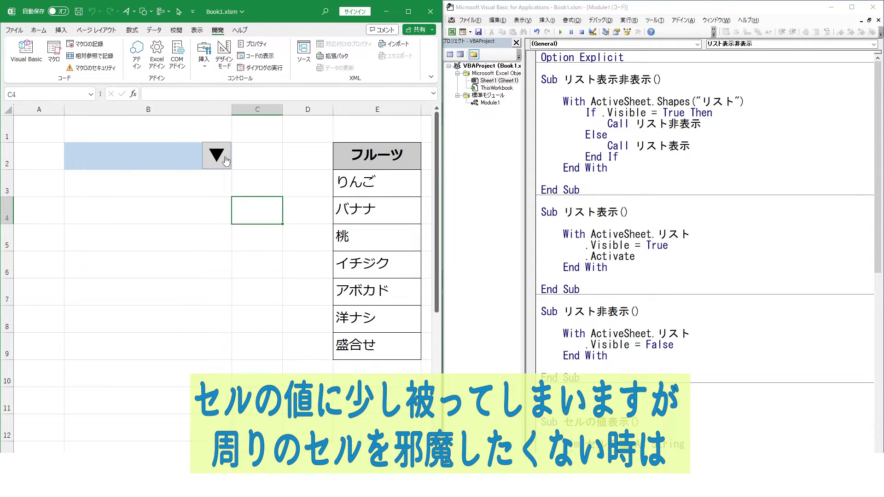
click(223, 158)
click(226, 161)
click(225, 161)
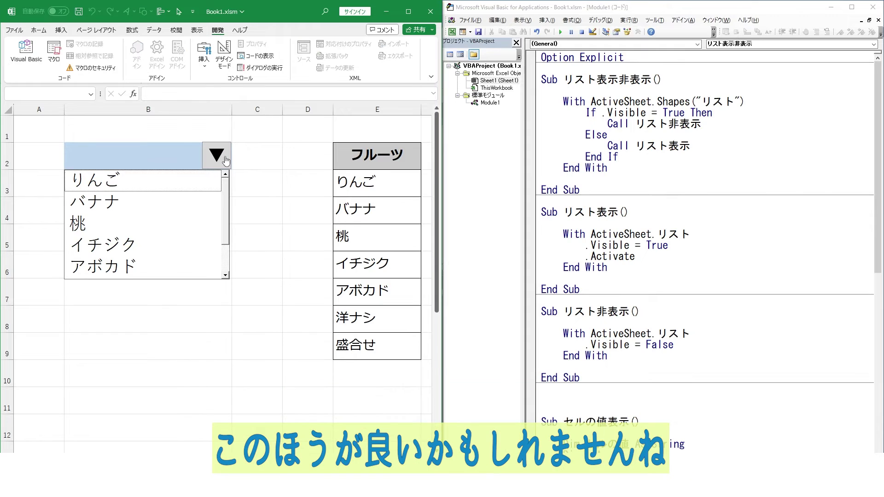
click(226, 161)
drag(225, 161, 246, 161)
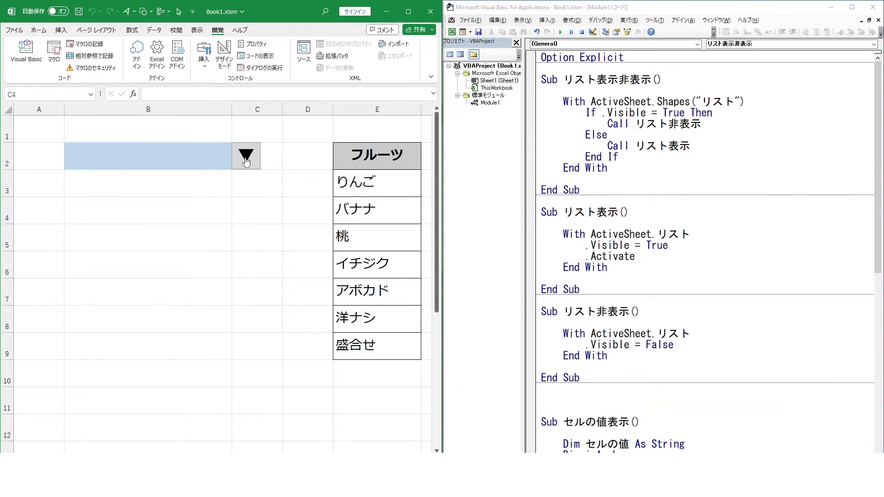
click(246, 161)
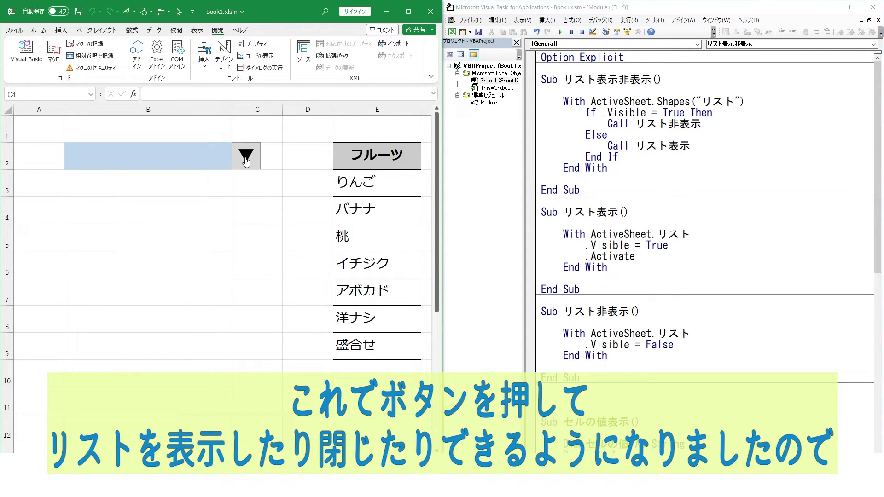
click(246, 161)
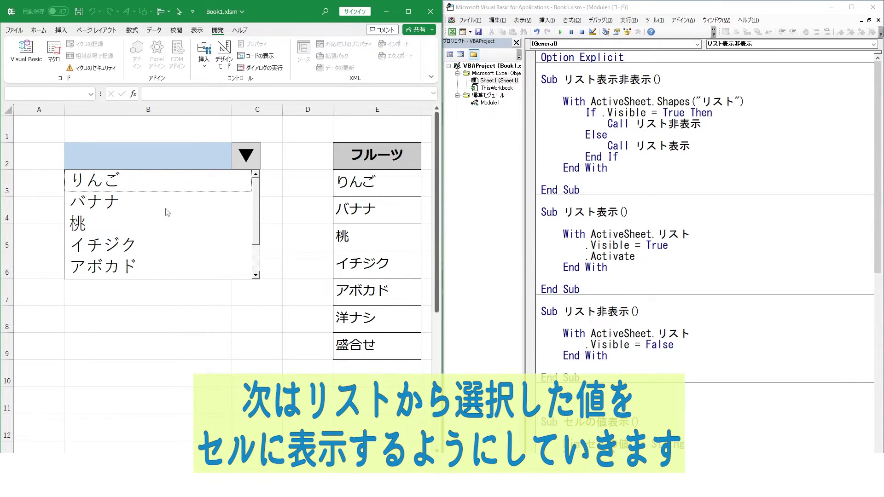
- Multi-select りんご, 桃 and アボカド in the fruit list
click(161, 186)
click(152, 230)
click(151, 269)
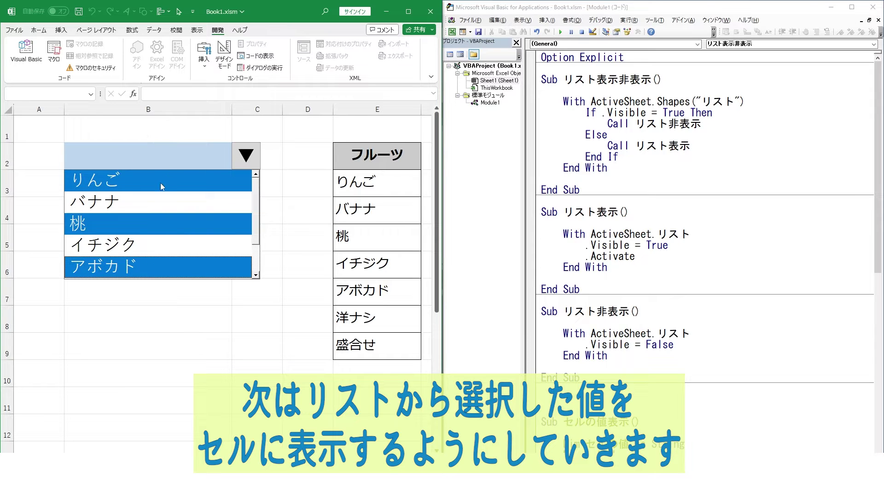
- In the VBA editor, open Sheet1's code module and expand its object dropdown
click(596, 196)
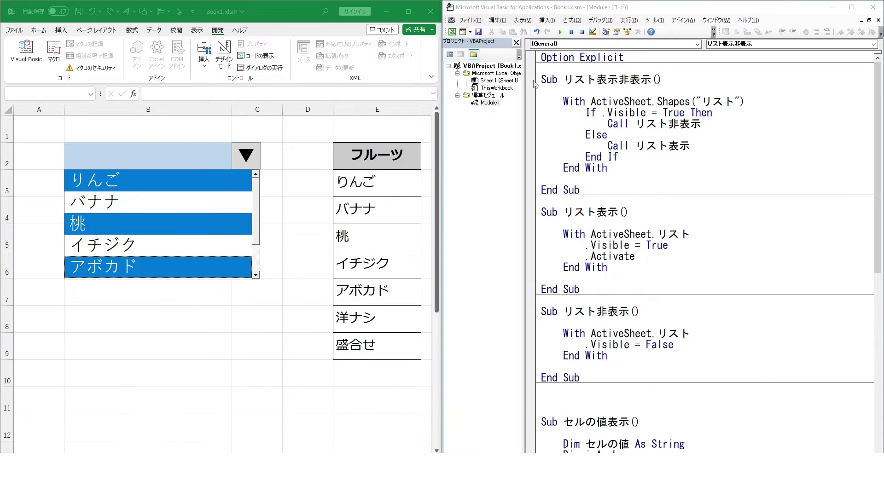
double_click(494, 81)
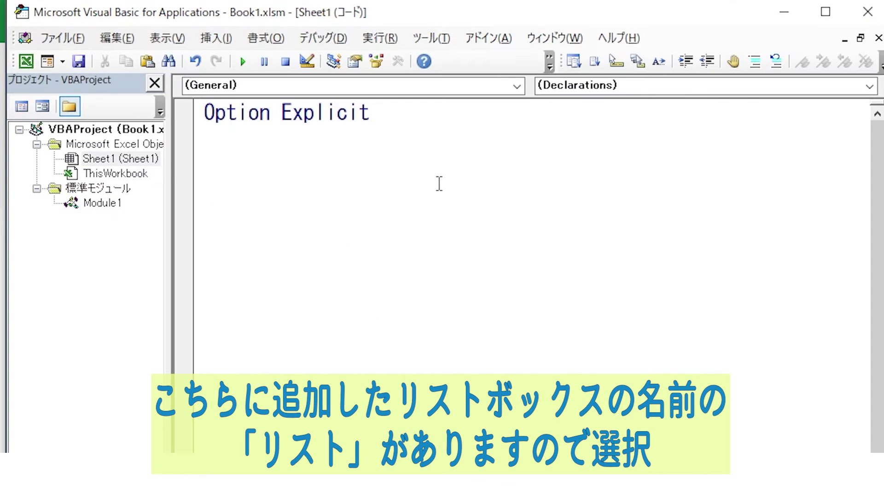
click(456, 95)
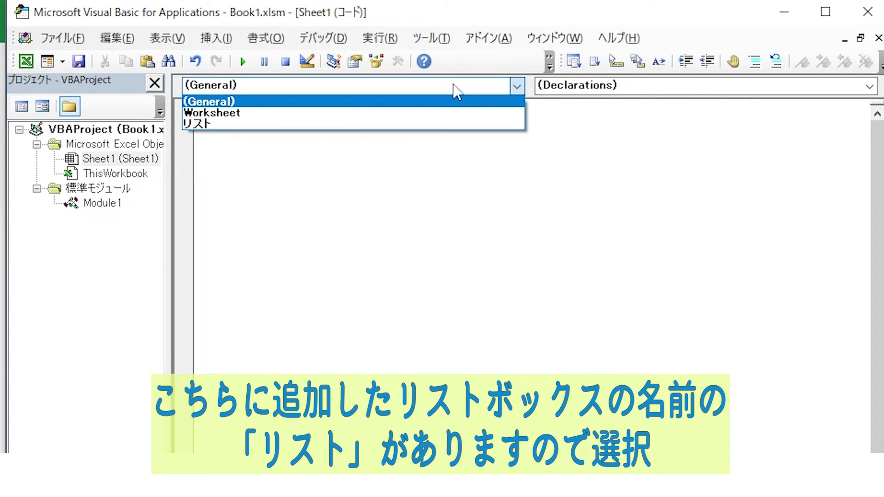
- Create a リスト_Change event procedure and delete the unused リスト_Click stub
click(351, 125)
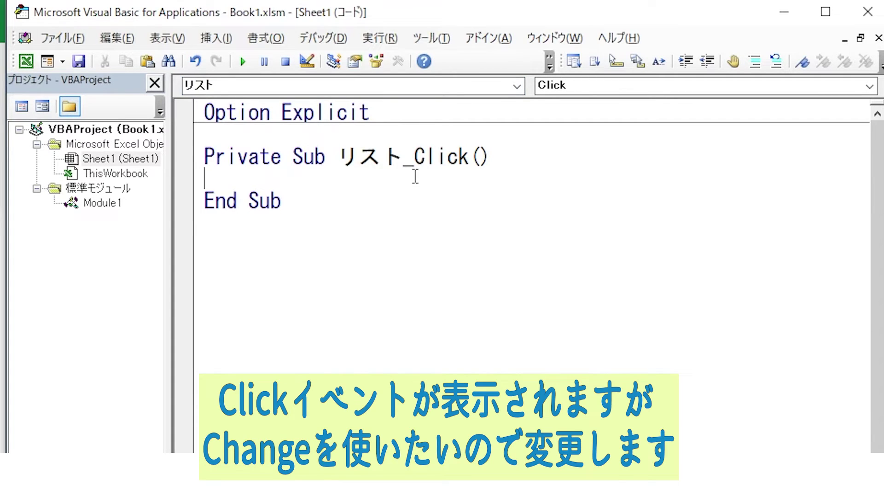
click(618, 90)
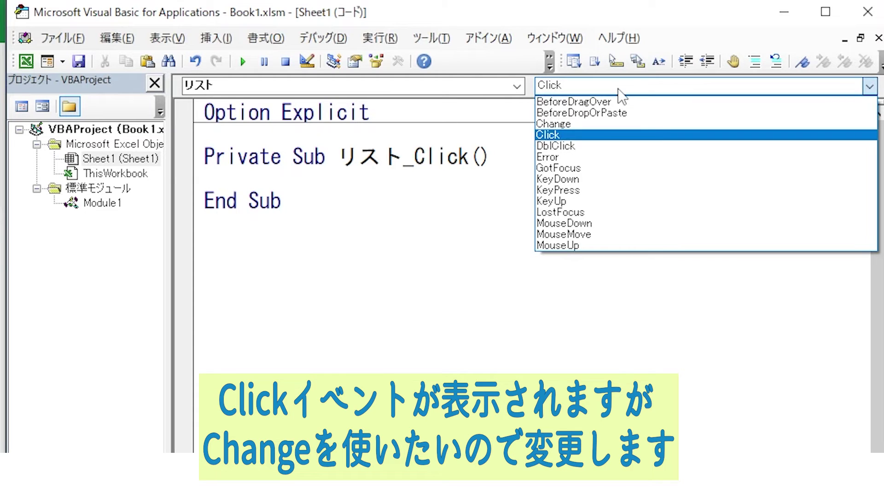
click(619, 124)
drag(296, 216, 310, 326)
key(Delete)
click(310, 175)
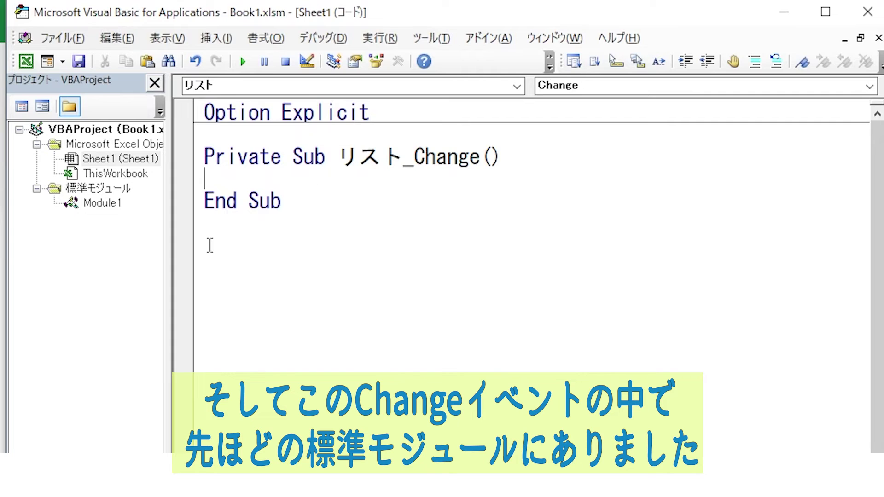
- Write Call セルの値表示 in リスト_Change, copying the procedure name from Module1
double_click(109, 205)
scroll(691, 230, down, 5)
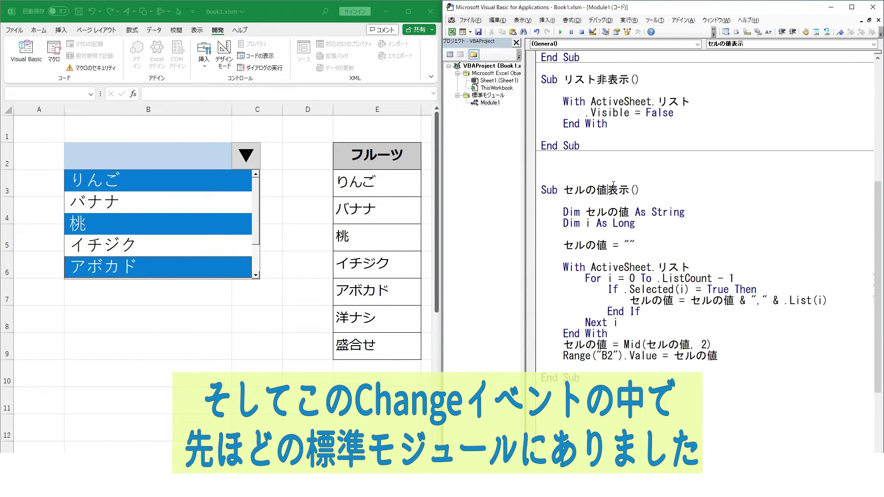
double_click(615, 190)
right_click(614, 191)
click(637, 204)
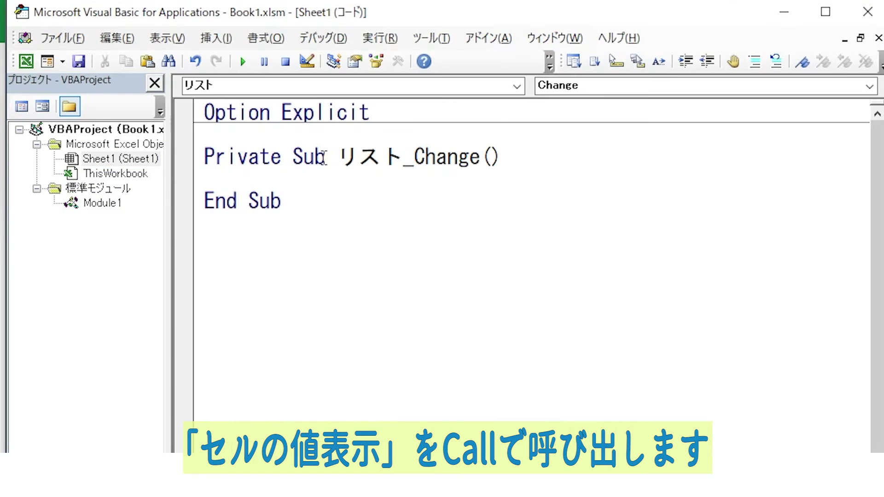
text(call)
key(ctrl+v)
key(Return)
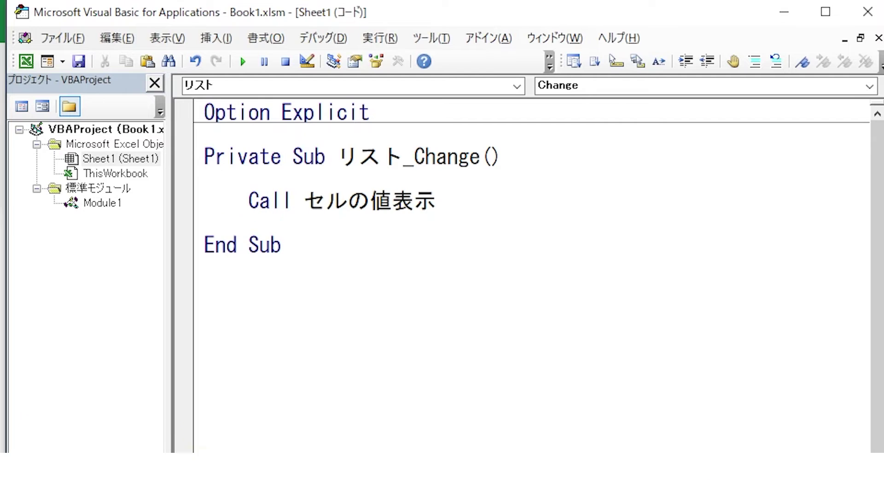
click(468, 222)
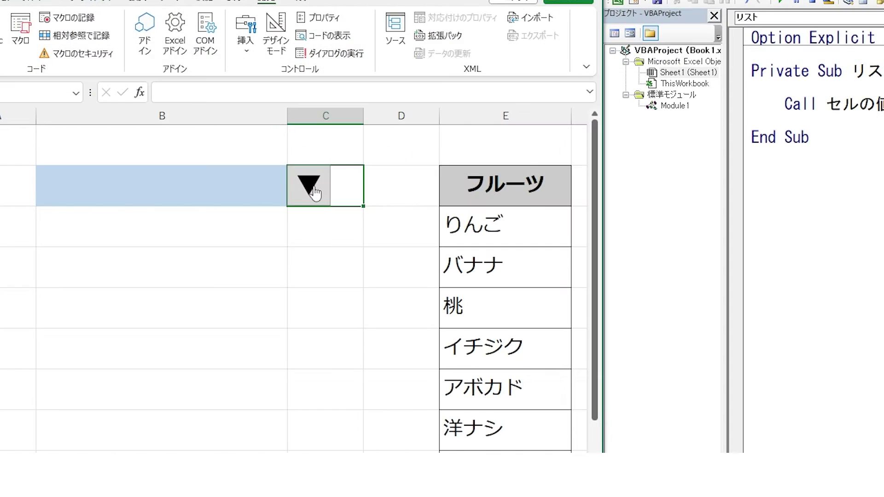
click(313, 189)
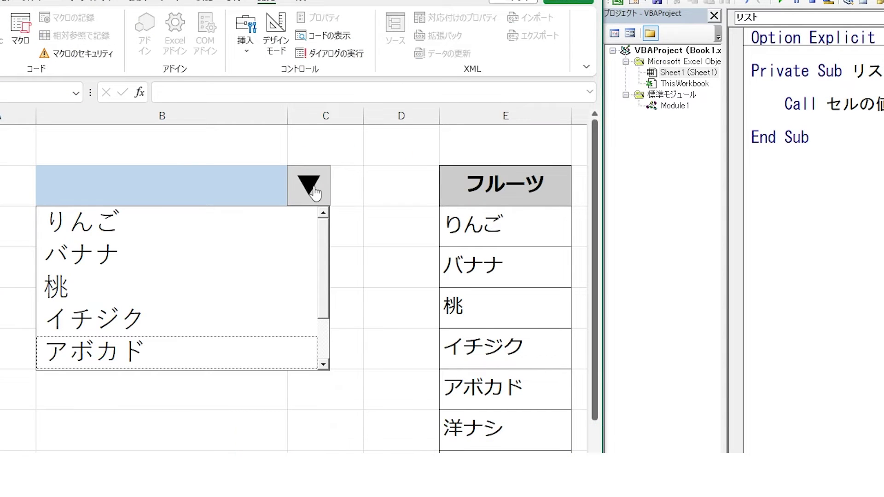
- Select りんご, 桃, アボカド, イチジク and 洋ナシ in the fruit list
click(90, 226)
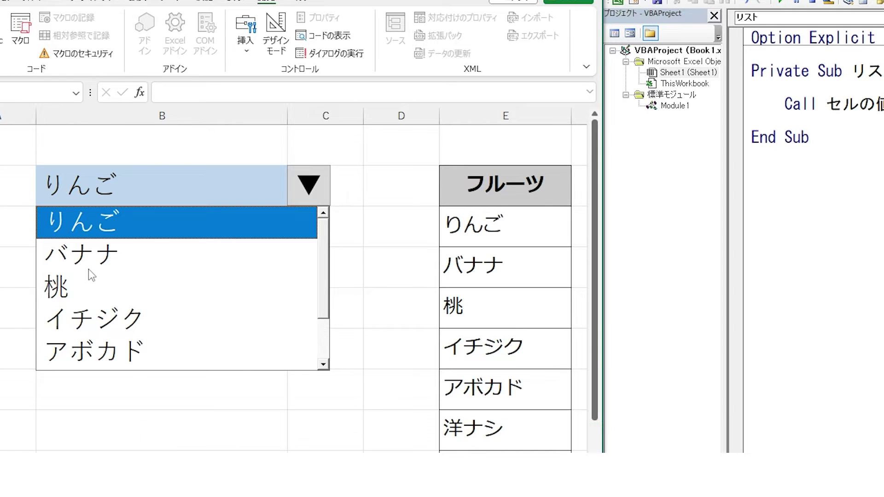
click(88, 282)
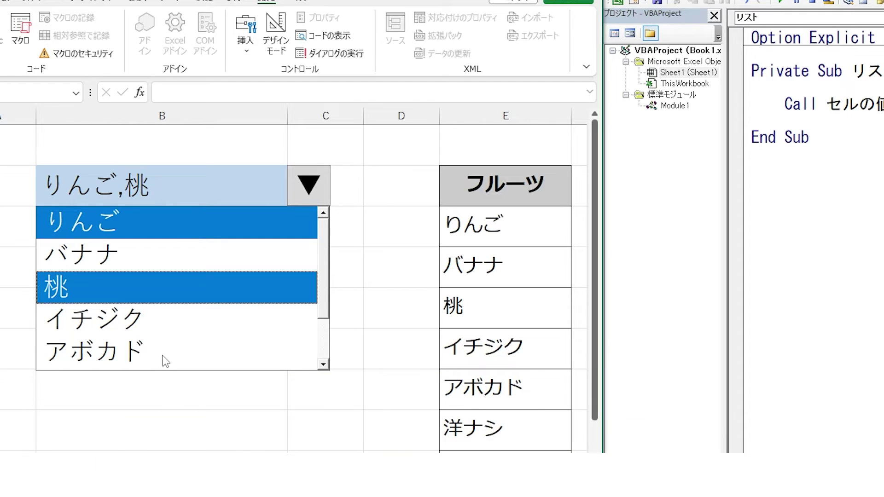
click(163, 352)
scroll(317, 353, down, 1)
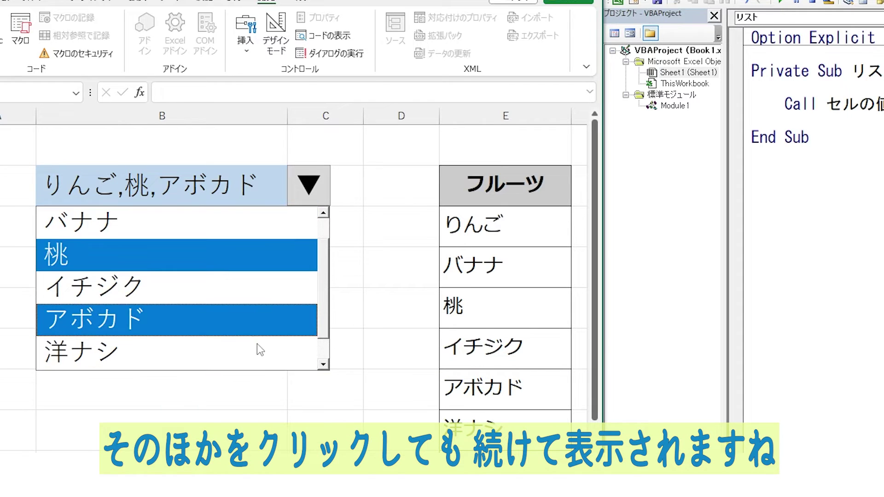
click(274, 286)
click(248, 352)
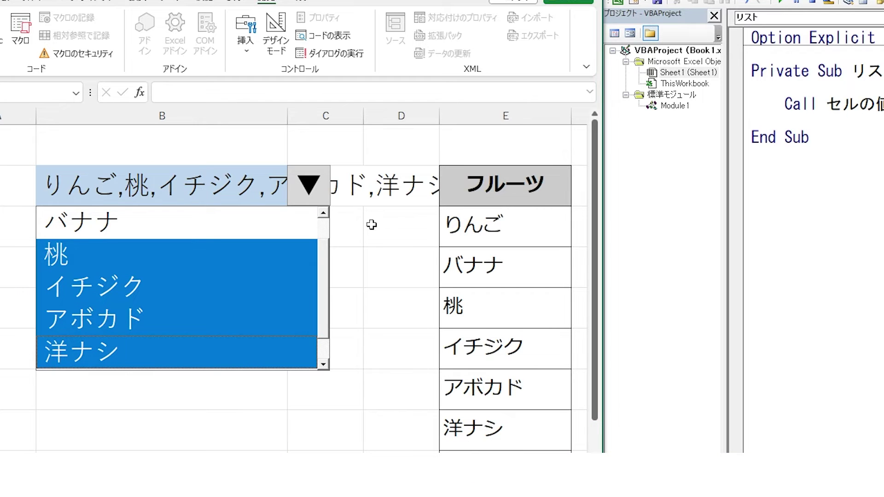
- Turn on Shrink to fit in B2's Alignment formatting
click(212, 189)
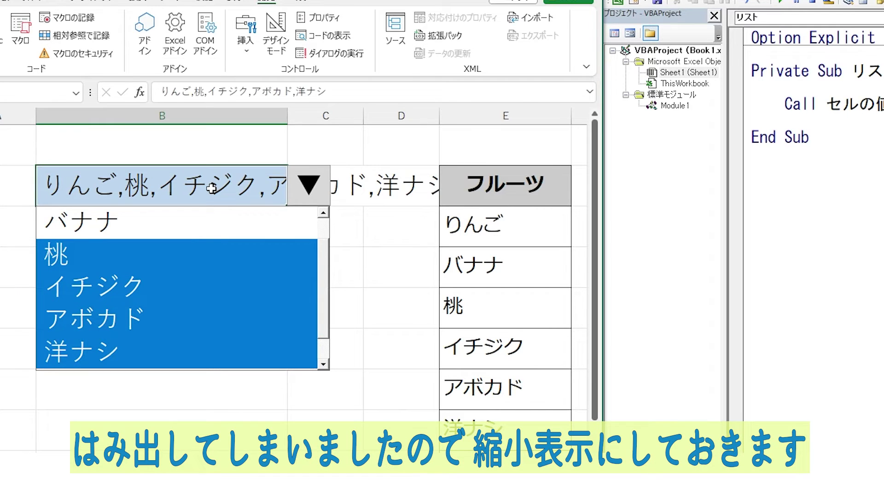
key(ctrl+1)
click(354, 38)
click(305, 192)
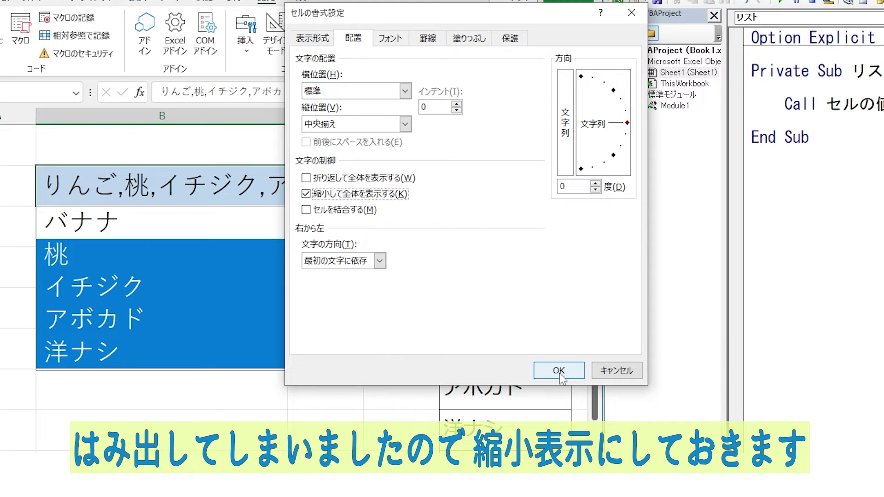
click(558, 371)
click(393, 265)
- Deselect 桃 and イチジク, then reopen the fruit list under B2
click(215, 249)
click(204, 290)
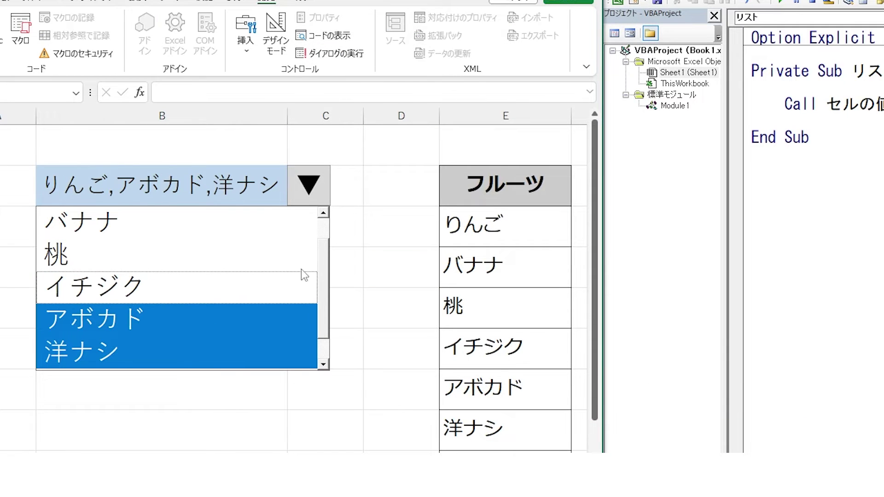
scroll(290, 235, up, 1)
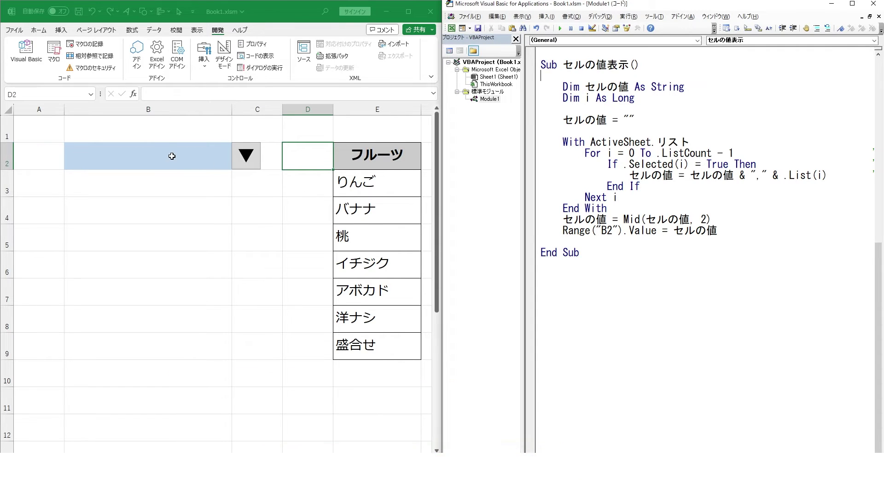
click(245, 165)
- Test selecting and deselecting 桃 and アボカド while clicking cells in column D
click(138, 202)
click(153, 244)
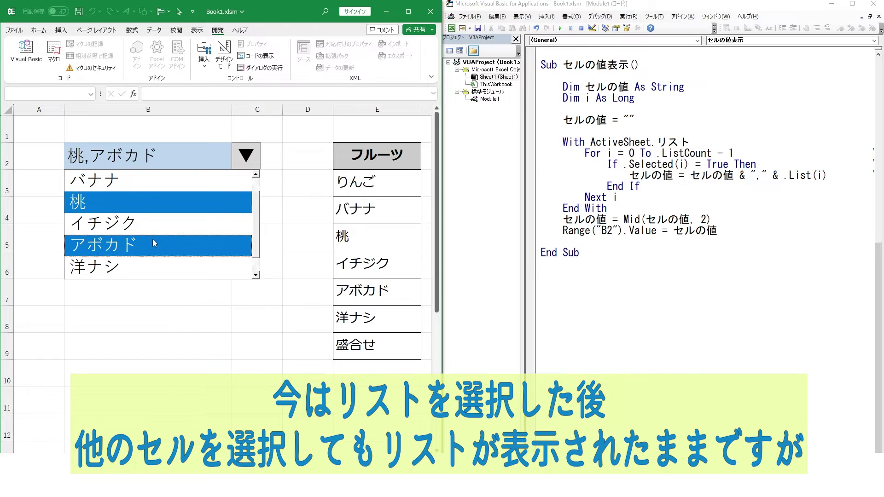
click(297, 182)
click(299, 238)
click(290, 322)
click(305, 205)
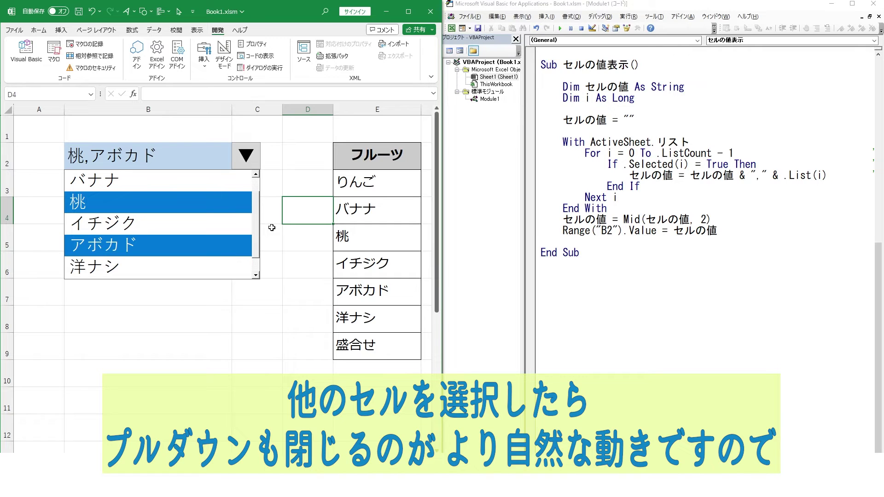
click(213, 245)
click(215, 207)
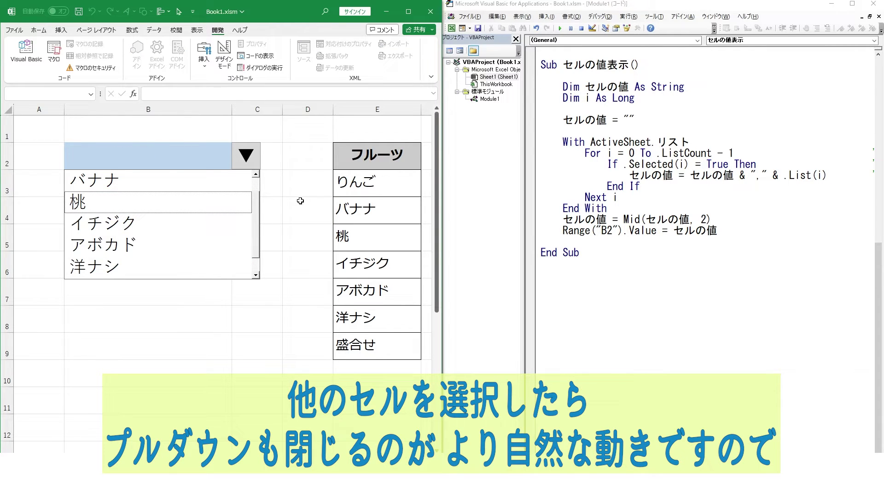
click(300, 201)
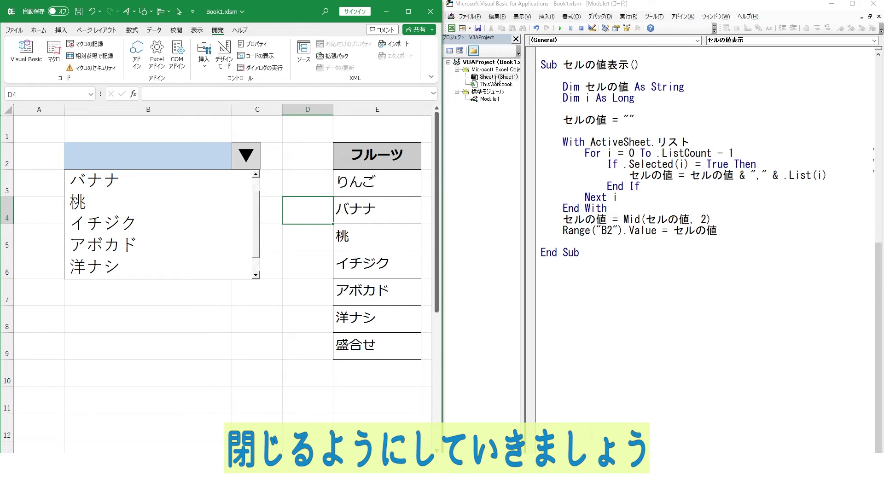
- Create a リスト_LostFocus event procedure in Sheet1's code
double_click(495, 78)
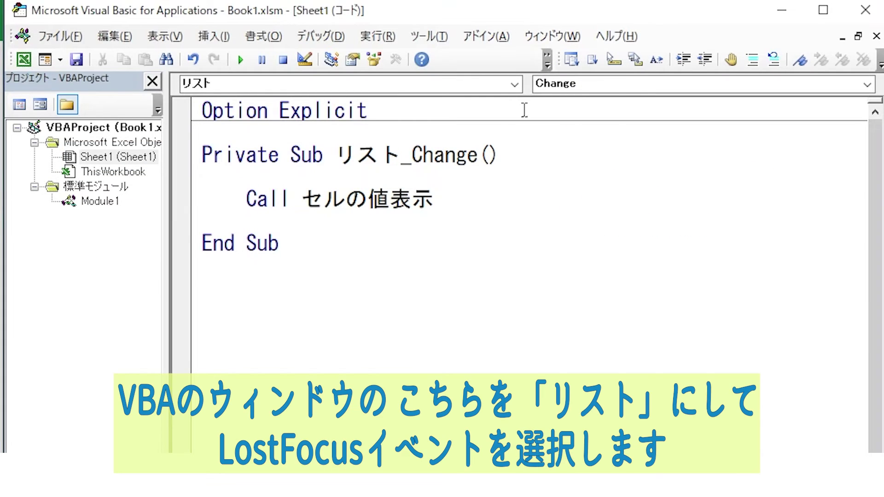
click(521, 90)
click(521, 89)
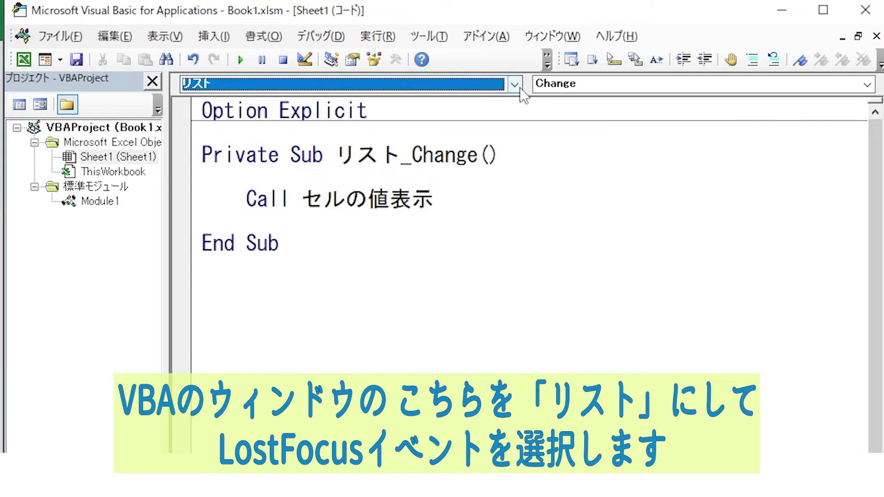
click(576, 87)
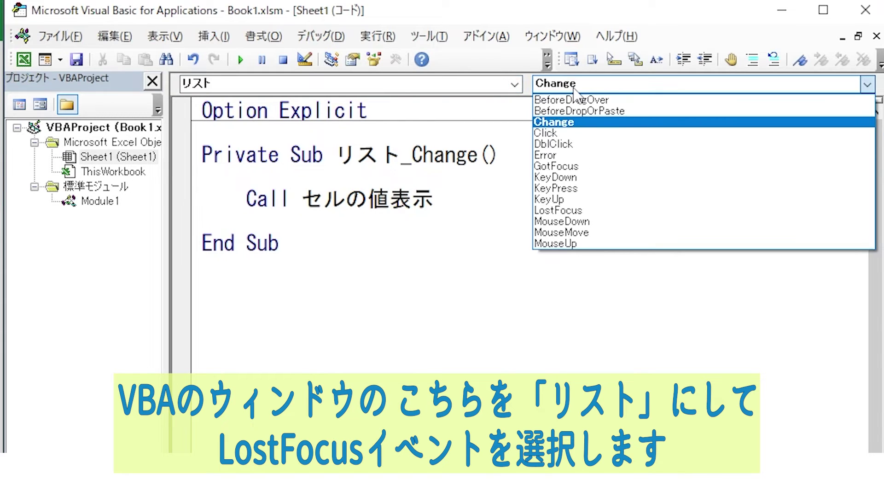
click(575, 210)
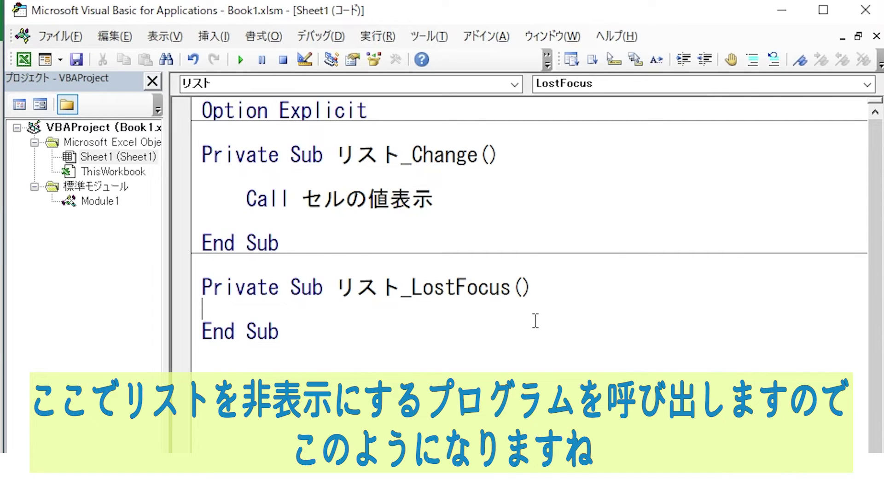
- Write the indented line Call リスト非表示 inside the LostFocus handler
key(Return)
key(Tab)
text(call )
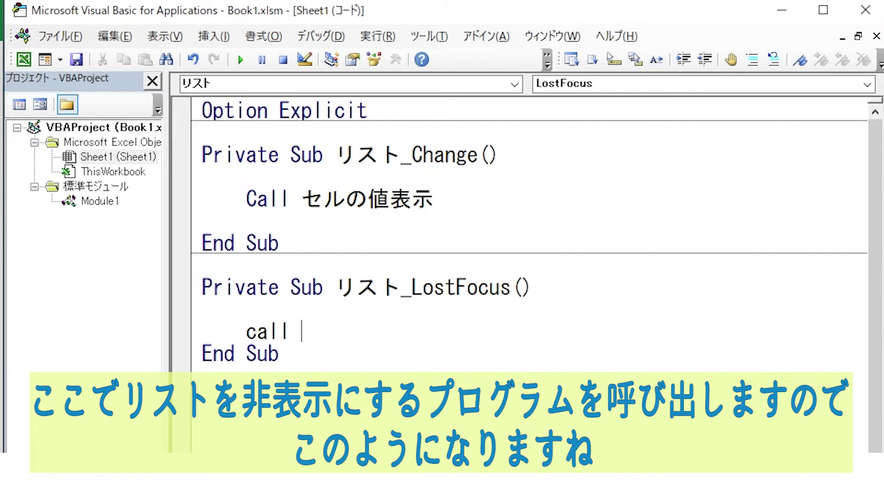
text(risuto)
key(space)
text(hihyouj)
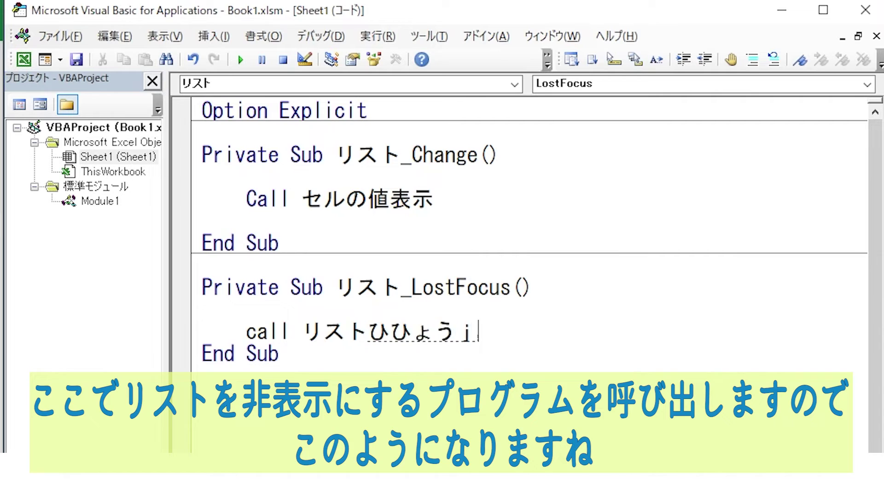
text(i)
key(space)
key(Return)
key(Return)
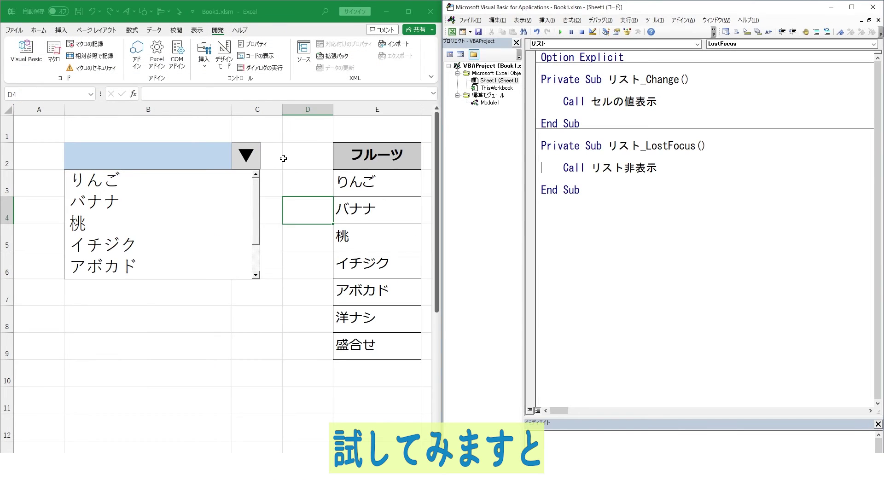
- Pick りんご and 桃, then confirm selecting D2 or D3 closes the list each time
click(285, 159)
click(239, 164)
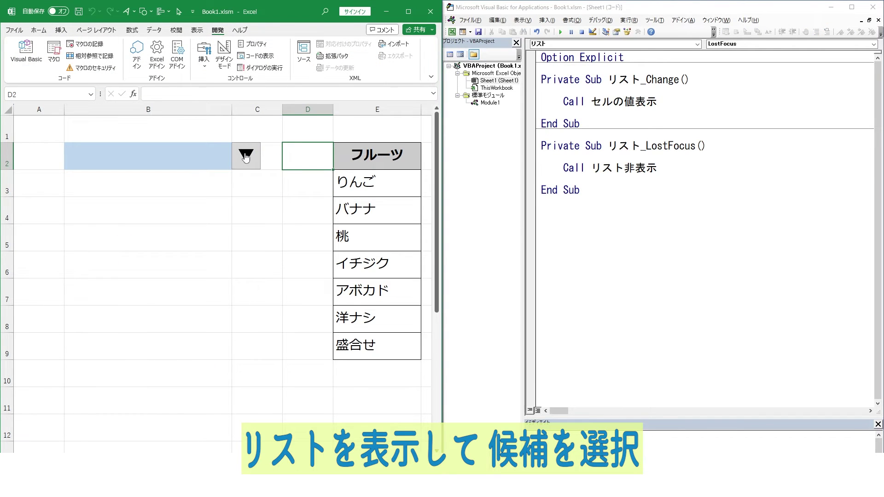
click(186, 189)
click(166, 223)
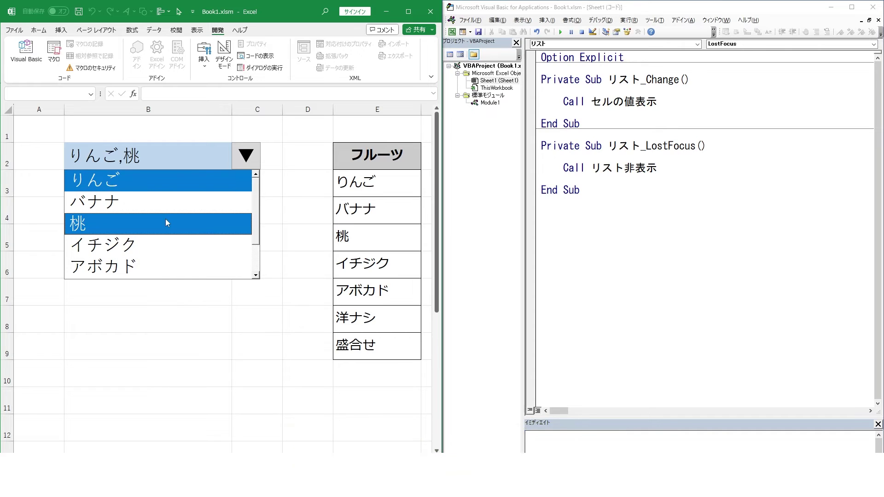
click(309, 158)
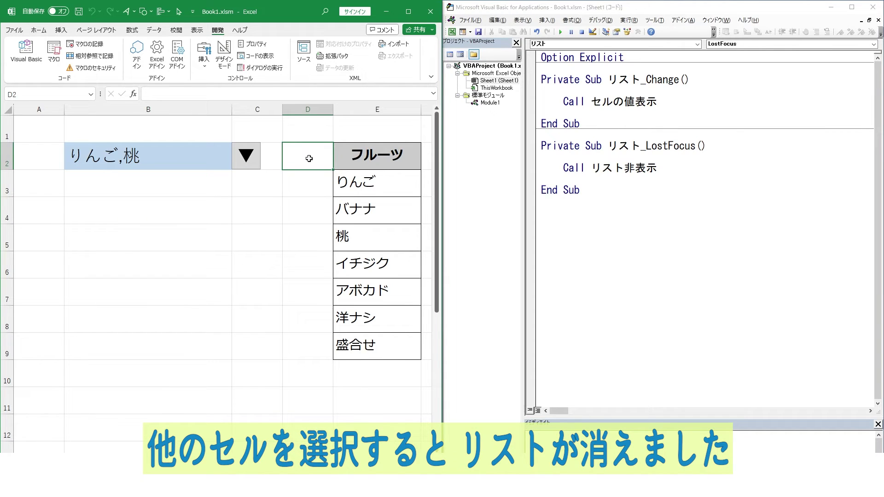
click(253, 162)
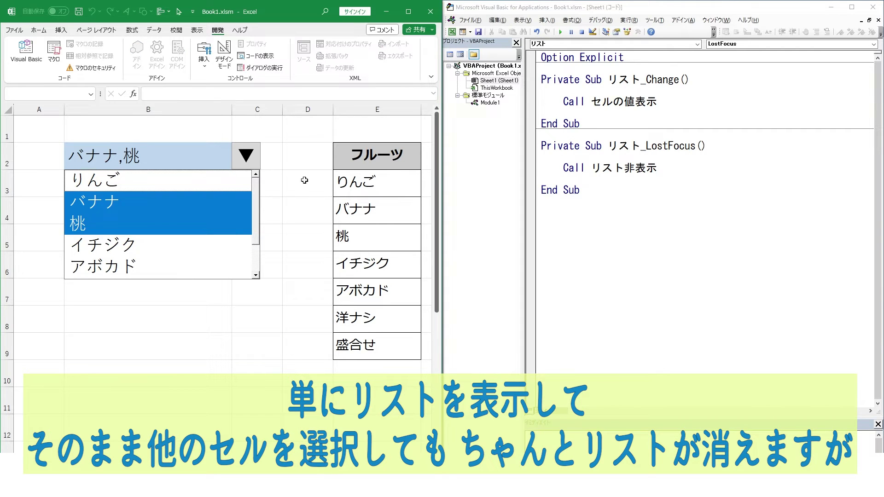
click(304, 181)
click(256, 167)
click(320, 160)
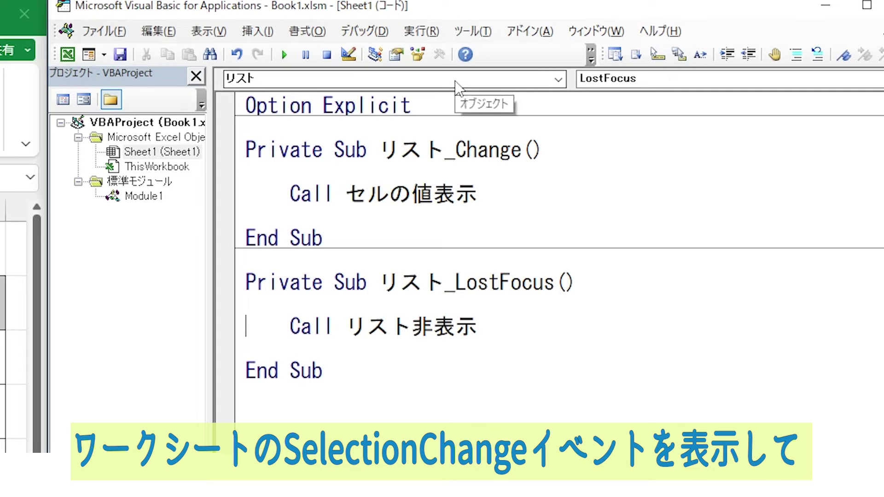
- Insert a Worksheet_SelectionChange handler via the Worksheet object
click(645, 45)
click(458, 107)
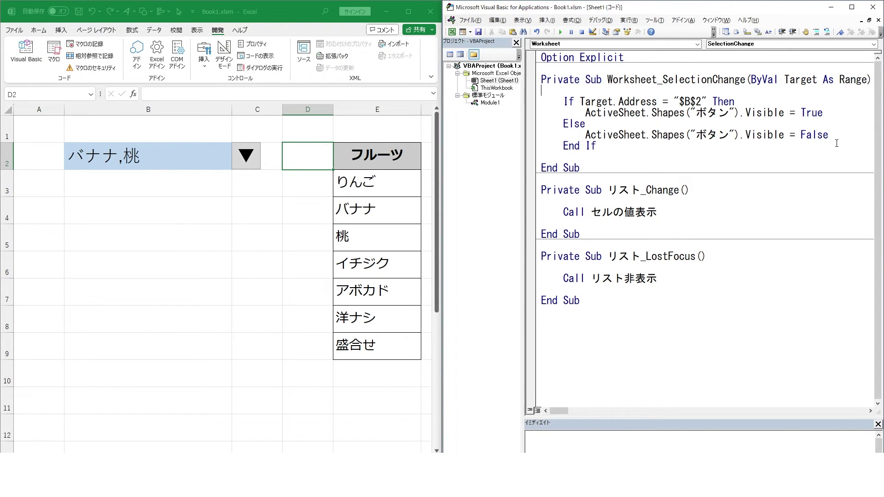
- Confirm the shape is named ボタン and appears only while B2 is selected
right_click(250, 168)
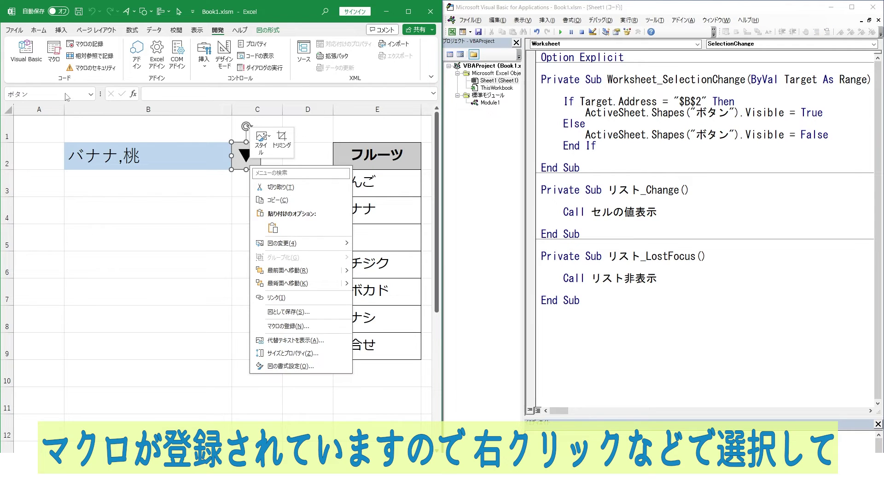
click(66, 94)
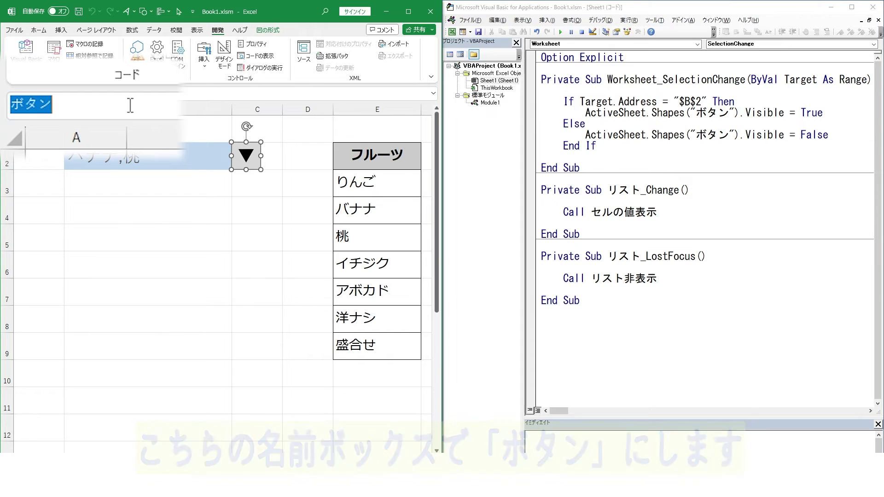
click(185, 153)
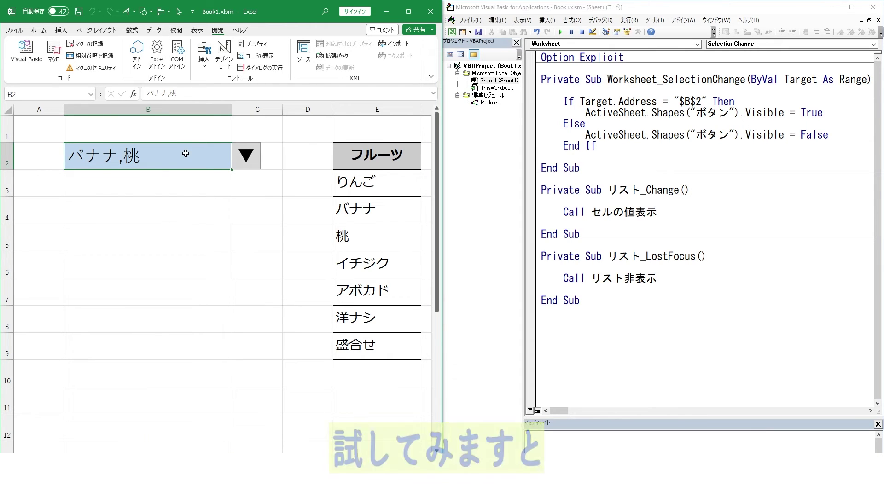
click(272, 237)
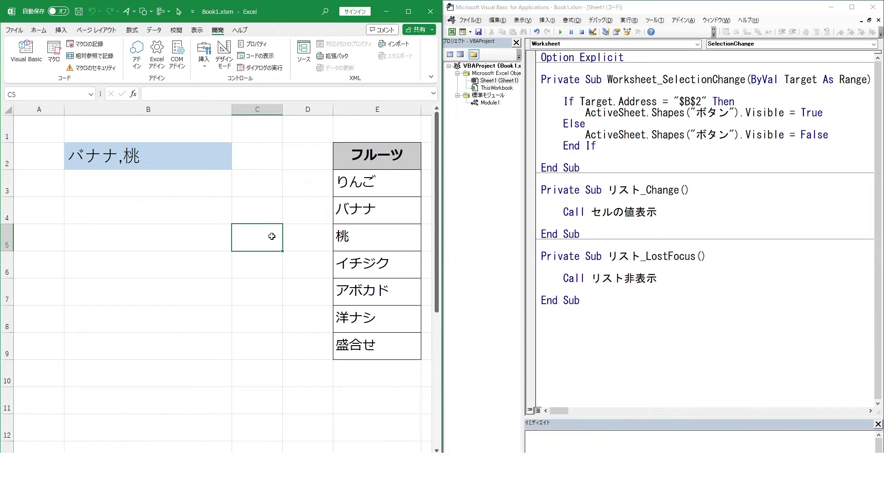
click(194, 156)
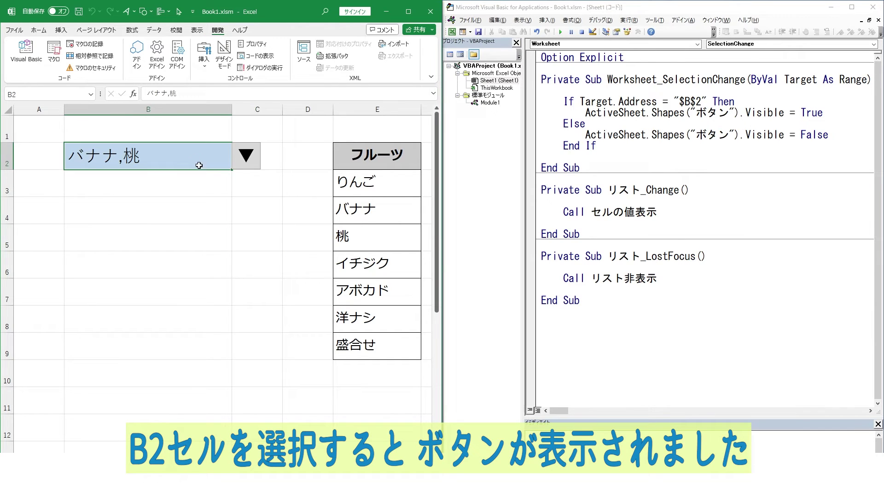
click(240, 193)
click(196, 158)
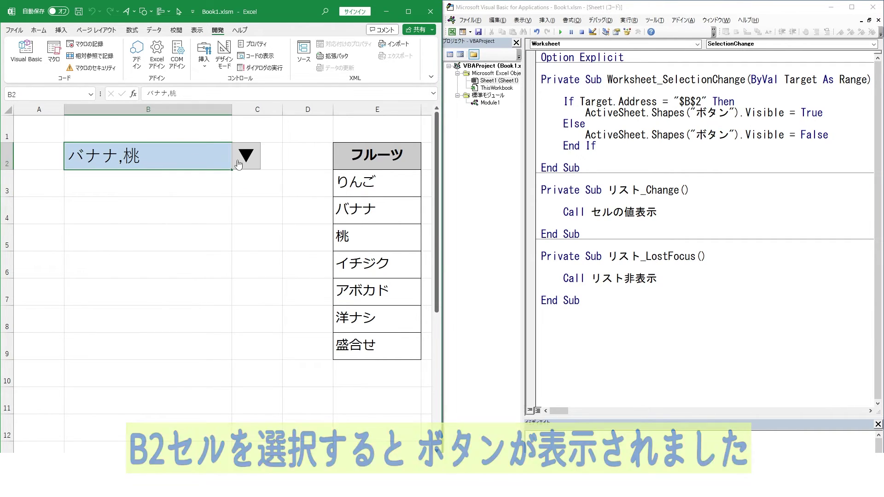
- Change the list picks from バナナ,桃 to りんご and 桃, then close the list
click(245, 157)
click(167, 200)
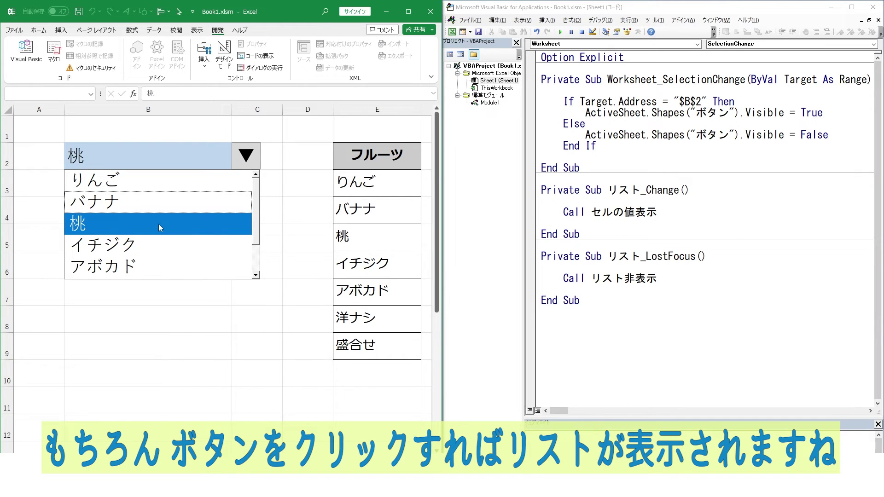
click(160, 225)
click(171, 184)
click(160, 223)
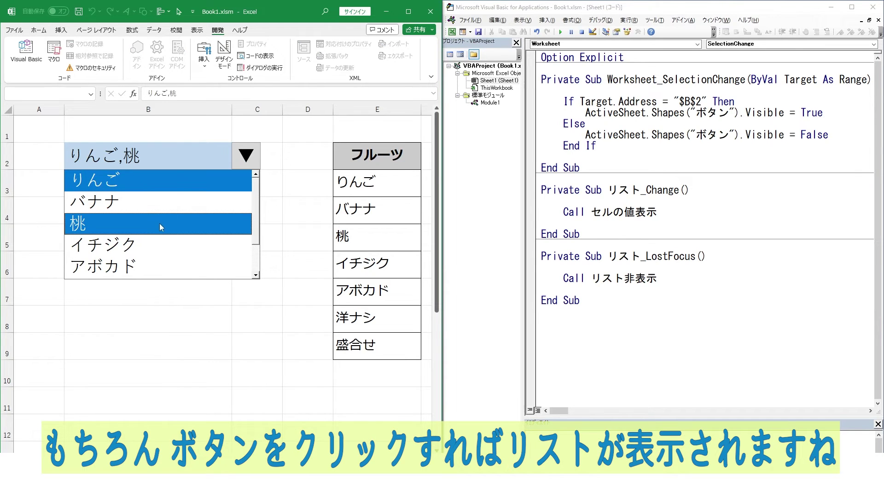
click(189, 154)
click(176, 226)
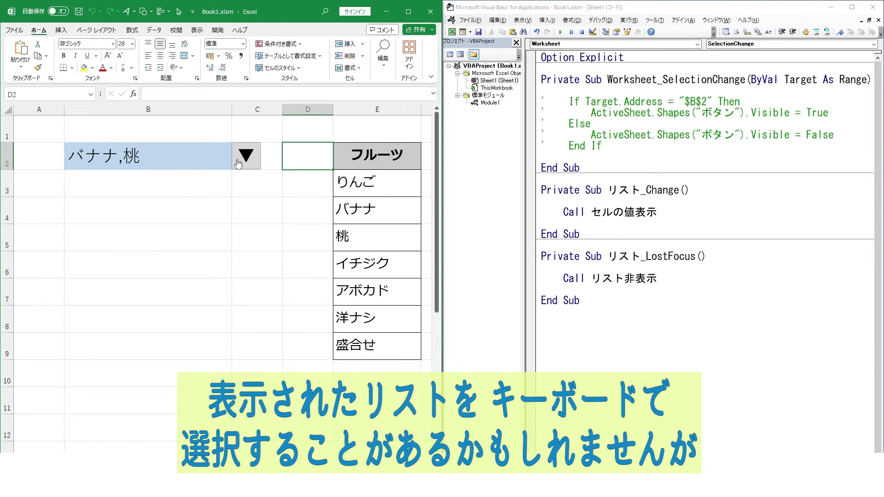
- Use arrow keys and Space in the list so B2 reads りんご,イチジク
click(240, 163)
key(Up)
key(space)
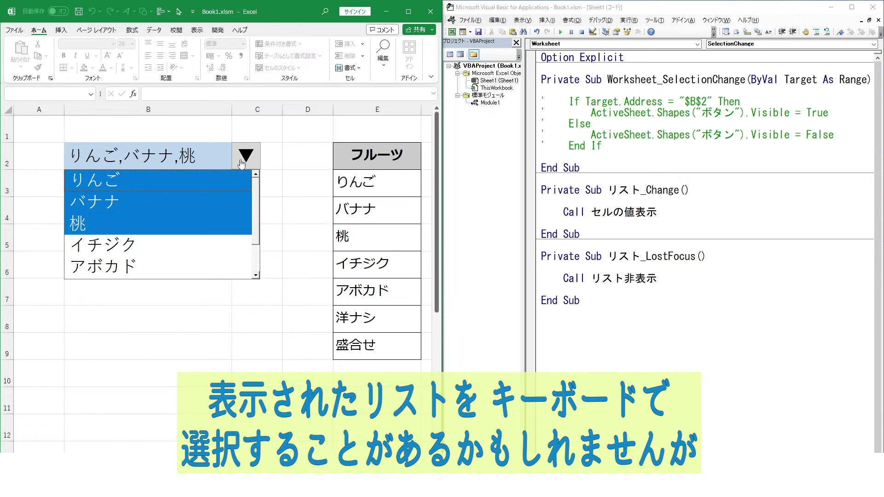
key(space)
key(Down)
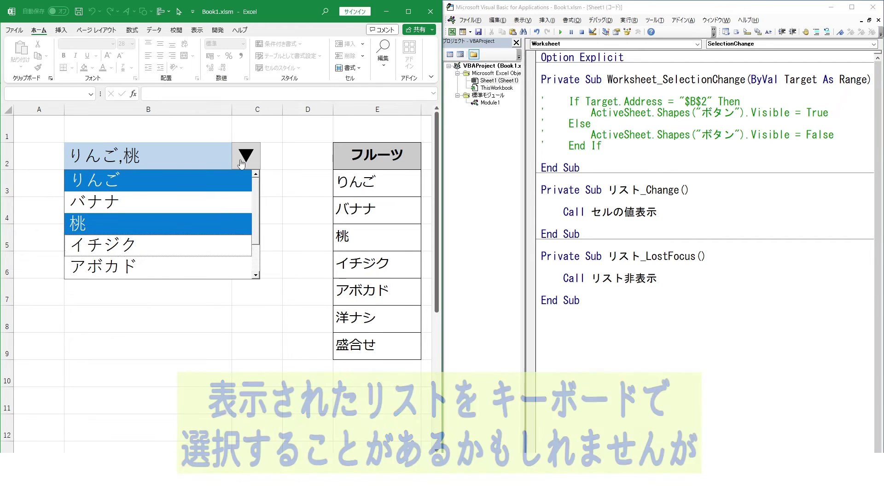
key(space)
key(Up)
key(Down)
key(Down)
key(space)
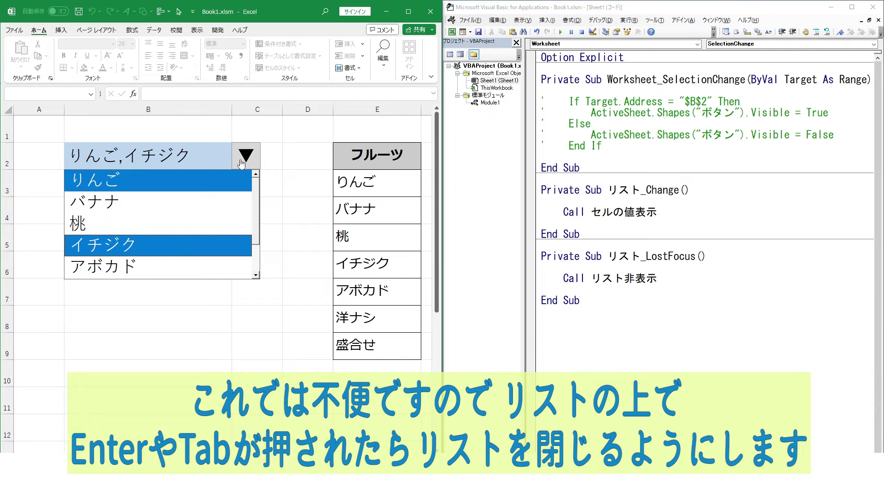
- Close the list by selecting D2 and return to Sheet1's code window
click(241, 162)
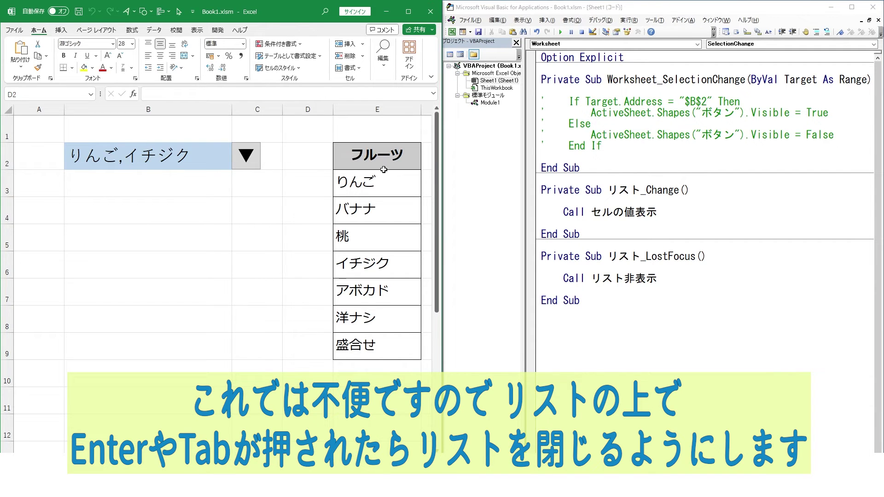
click(586, 165)
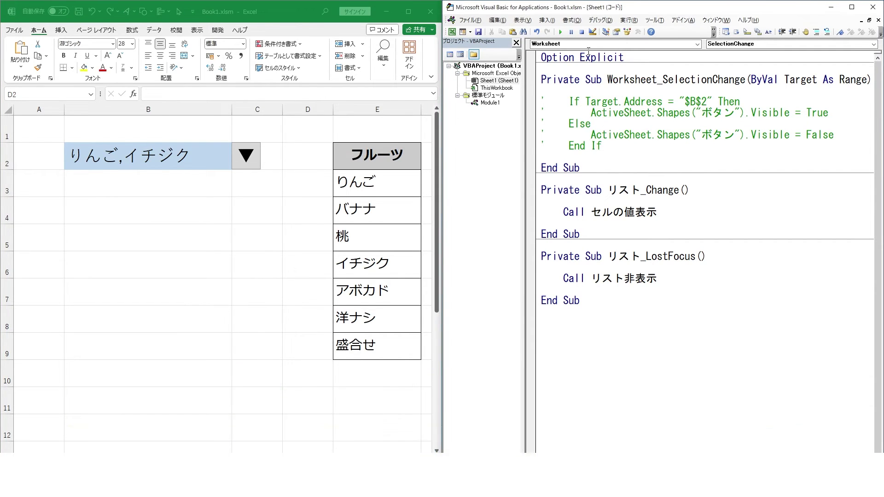
click(589, 45)
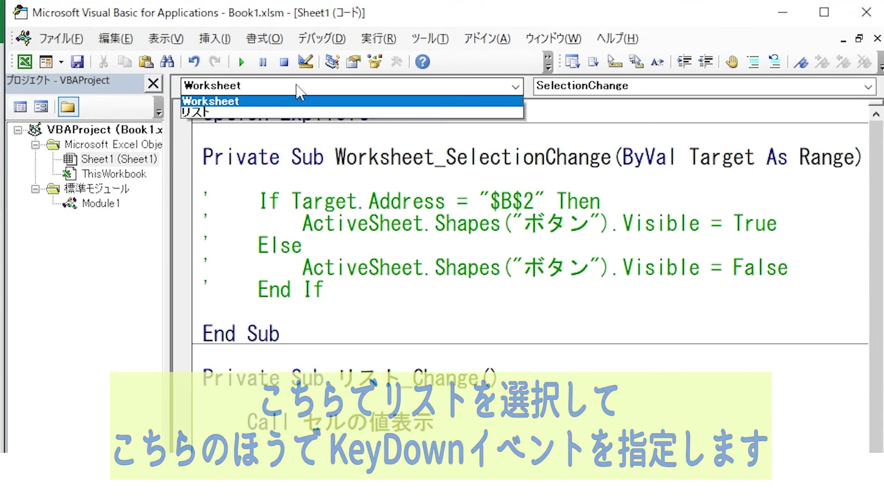
- Create リスト_KeyDown and paste the If KeyCode = vbKeyReturn Or vbKeyTab block
click(586, 64)
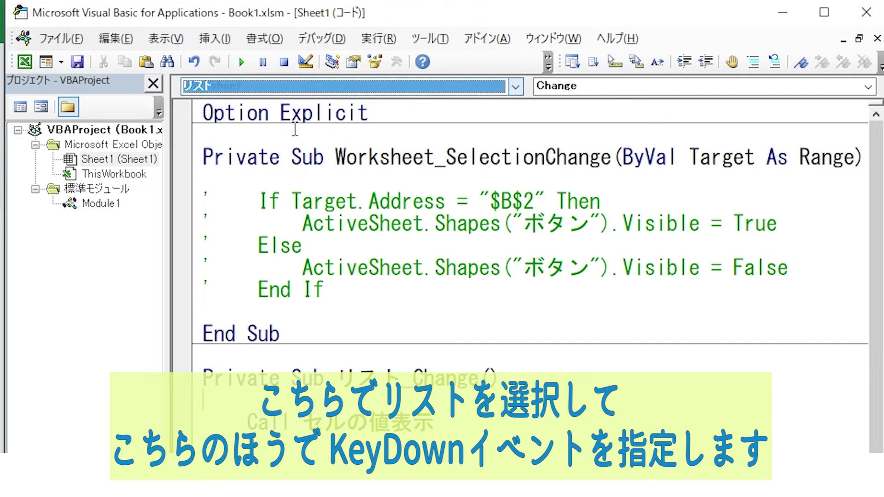
click(601, 87)
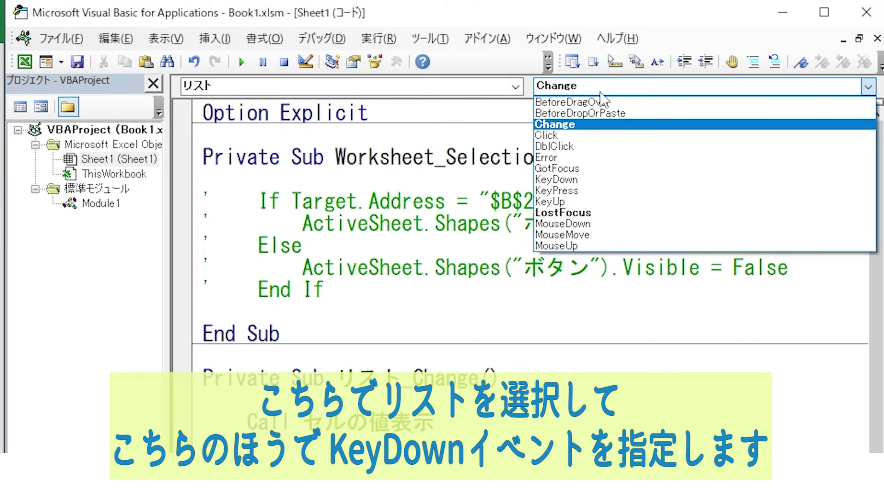
click(604, 183)
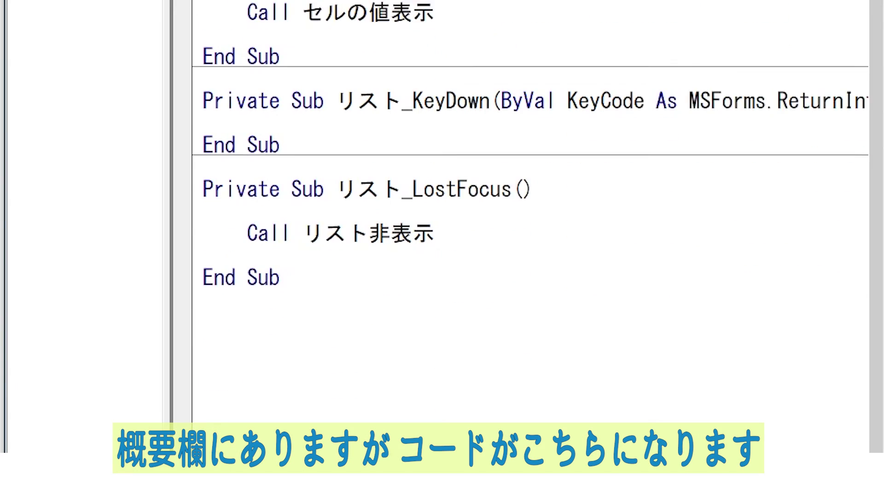
text(If KeyCode = vbKeyReturn Or KeyCode = vbKeyTab Then         Call リスト非表示         KeyCode = 0         Range("B2").Select         Exit Sub     End If)
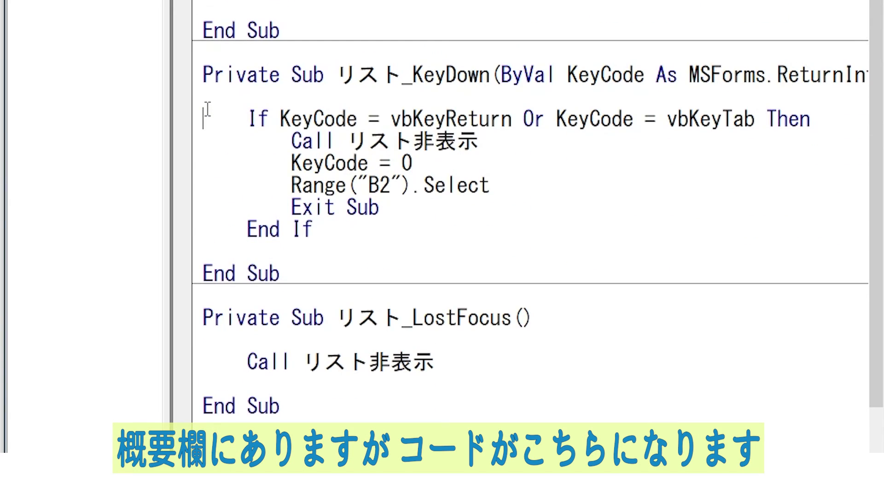
- Highlight KeyCode, vbKeyReturn, vbKeyTab and the hide, KeyCode = 0 and reselect-B2 lines
double_click(625, 75)
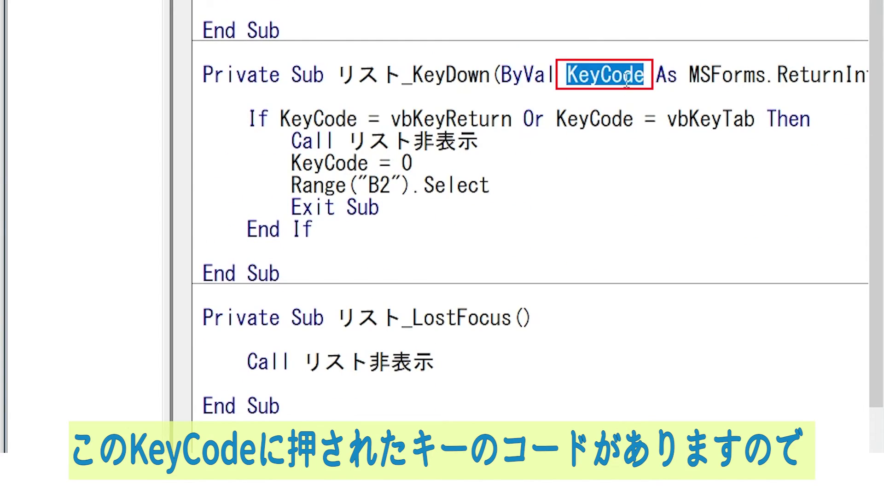
click(656, 78)
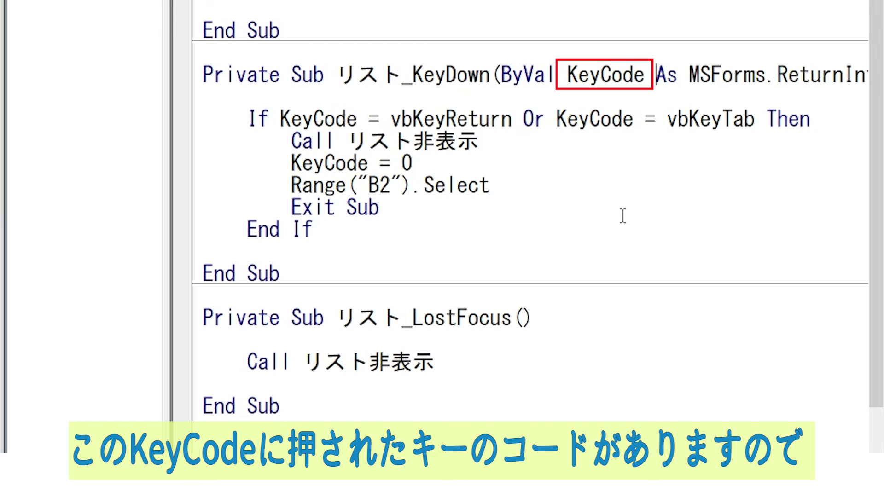
double_click(446, 118)
click(712, 119)
double_click(711, 119)
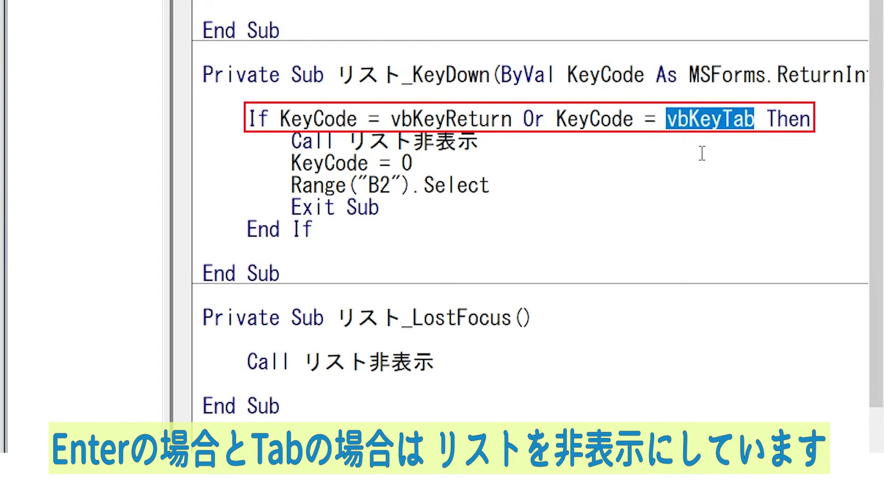
click(522, 140)
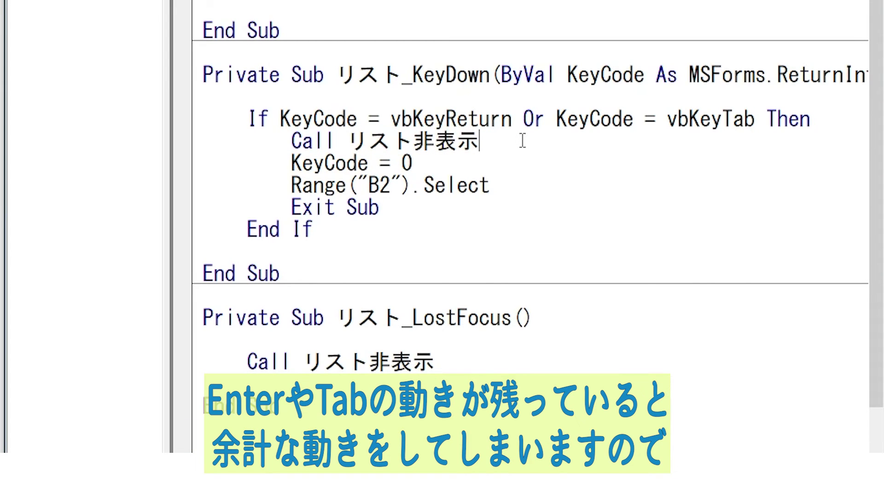
click(516, 170)
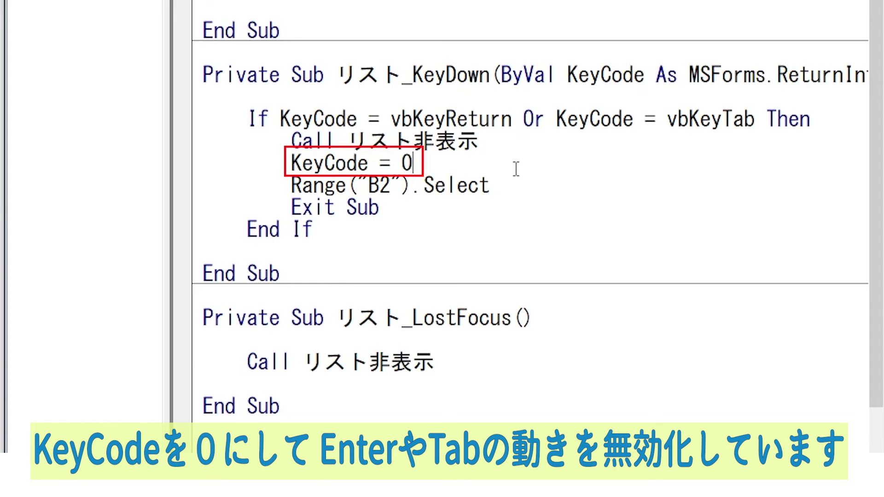
click(519, 188)
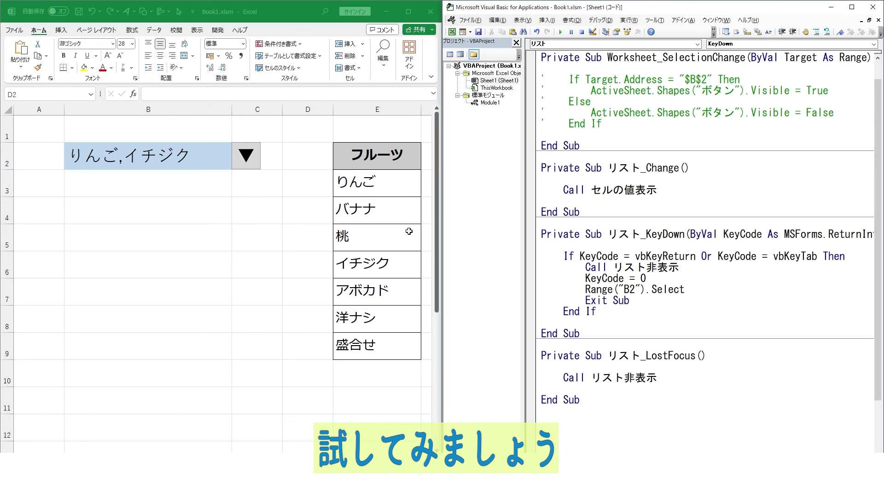
- Pick fruits in the list with the arrow keys and Space, then press Enter to return to B2
click(254, 163)
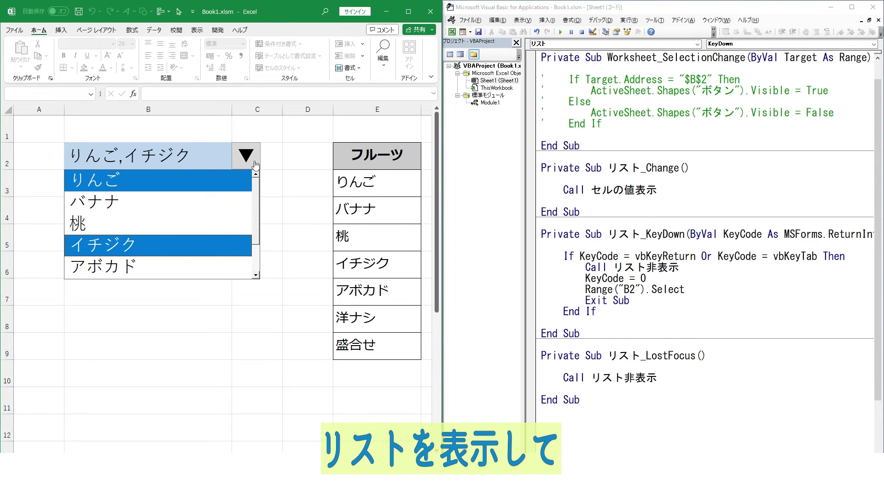
key(Down)
key(Down)
key(Up)
key(Up)
key(Up)
key(Up)
key(Up)
key(Down)
key(space)
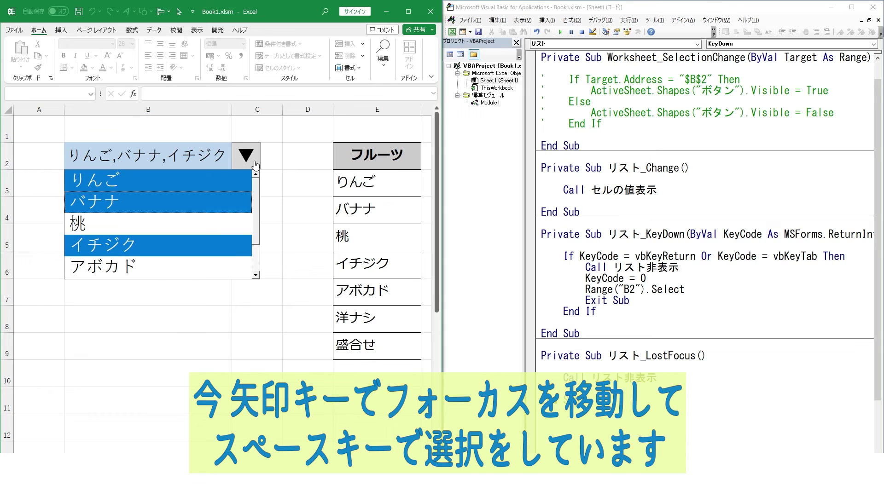
key(space)
key(Down)
key(Down)
key(Down)
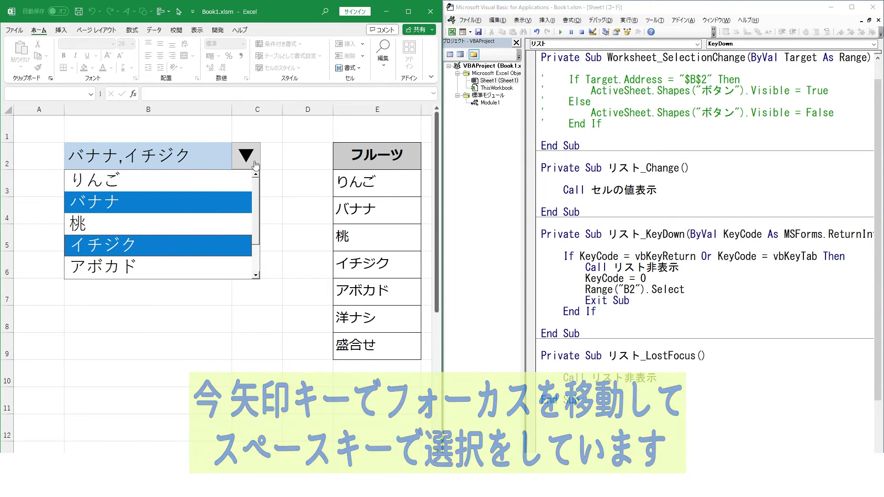
key(Up)
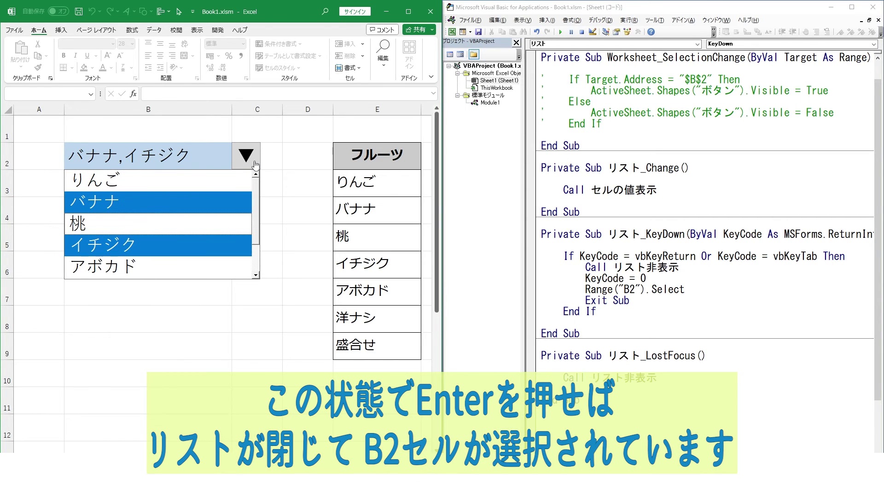
key(Return)
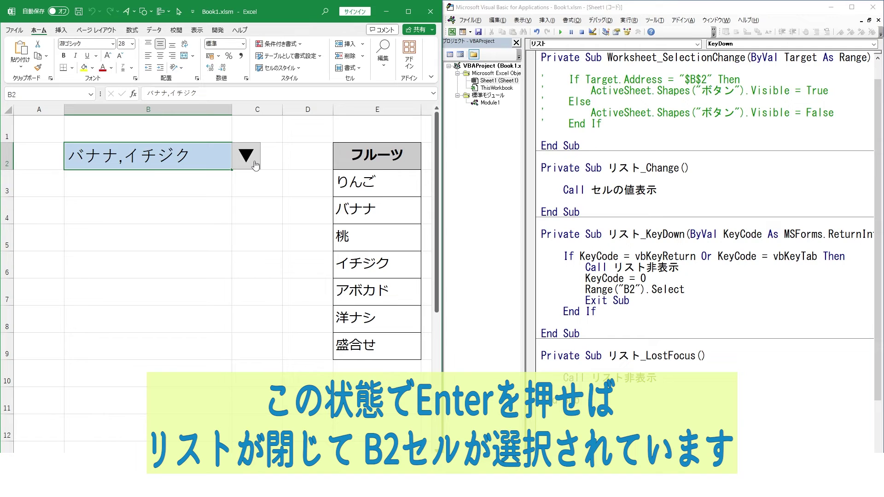
- Reopen the fruit list and deselect イチジク using the keyboard
click(245, 154)
key(space)
key(Up)
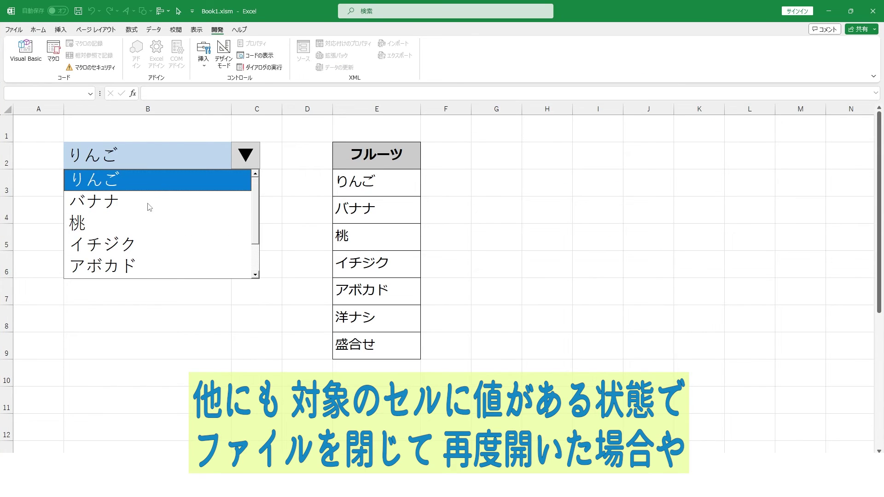
- Close the fruit list, then type 桃,アボカド directly into B2
click(149, 207)
click(286, 234)
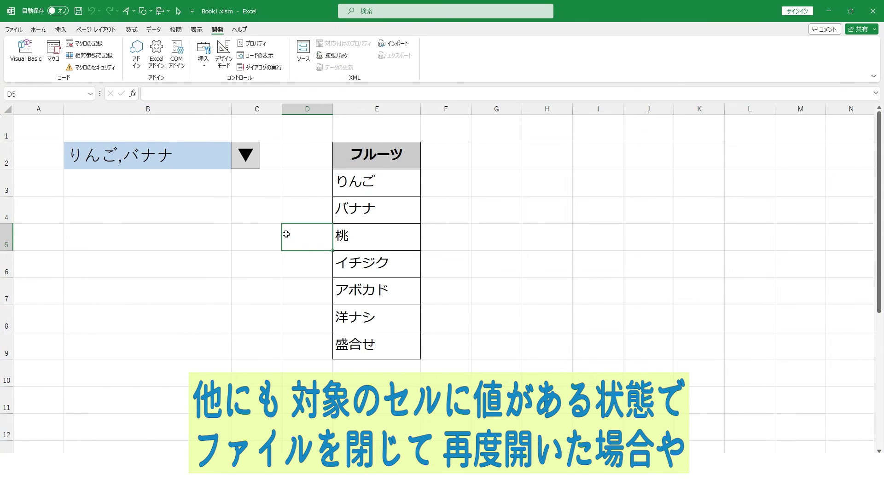
click(139, 154)
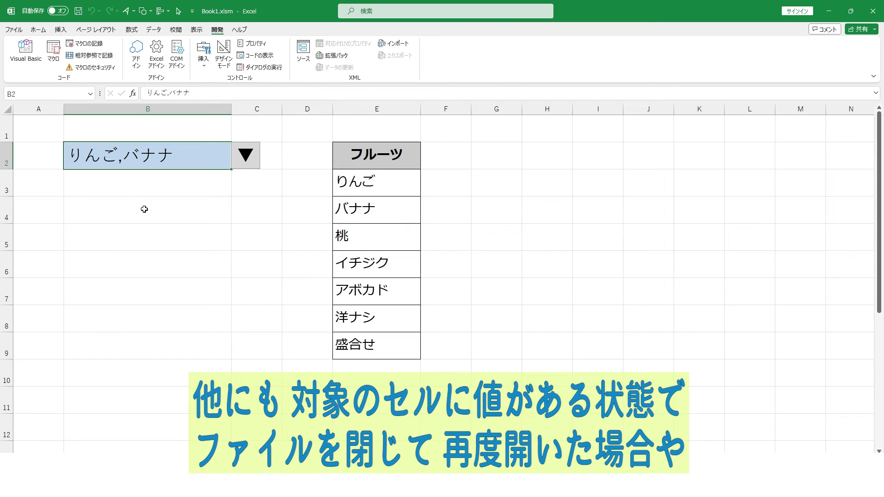
text(もも)
key(space)
text(,あぼかど)
key(space)
key(Return)
key(Return)
- Open the list to compare with B2, toggling りんご, バナナ and イチジク
click(252, 165)
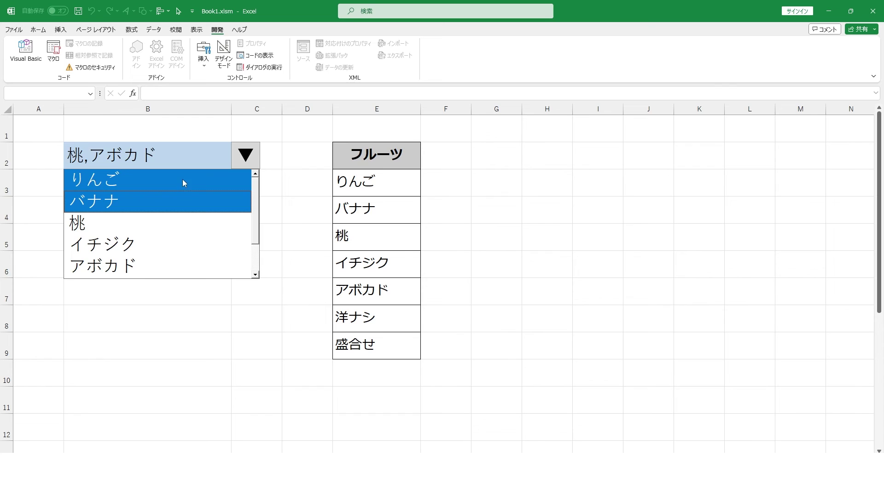
click(182, 180)
click(180, 211)
click(181, 205)
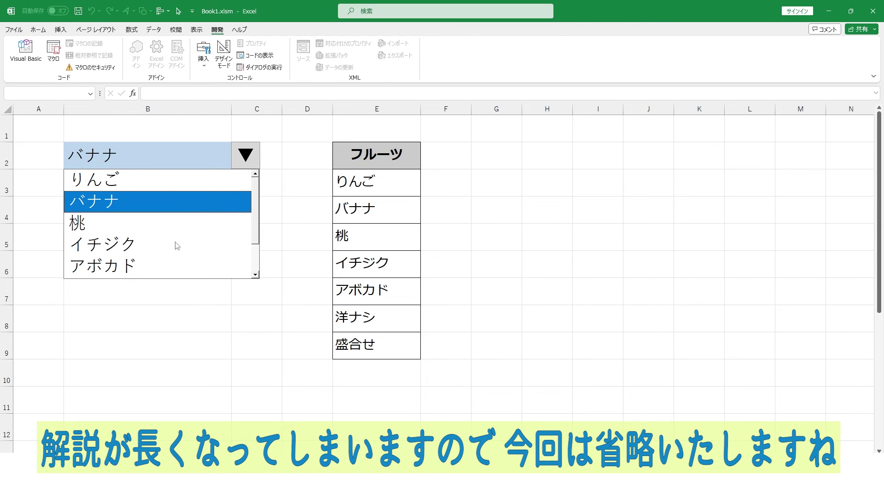
click(177, 246)
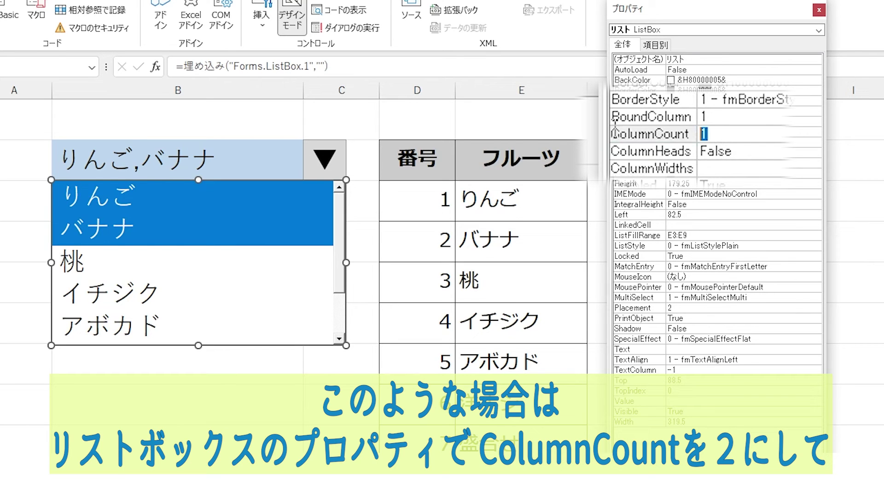
- Change the listbox's ListFillRange from E3:E9 to D3:E9
text(2)
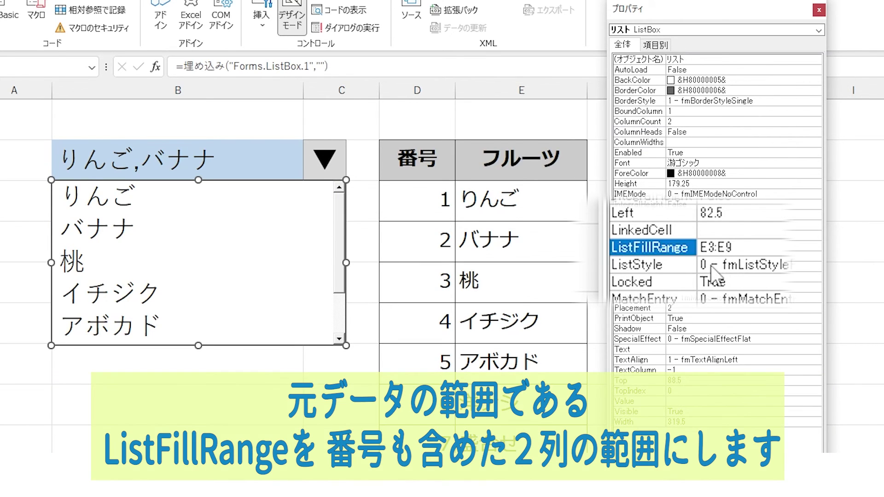
click(709, 247)
key(BackSpace)
key(BackSpace)
key(BackSpace)
text(D3:E9)
key(Return)
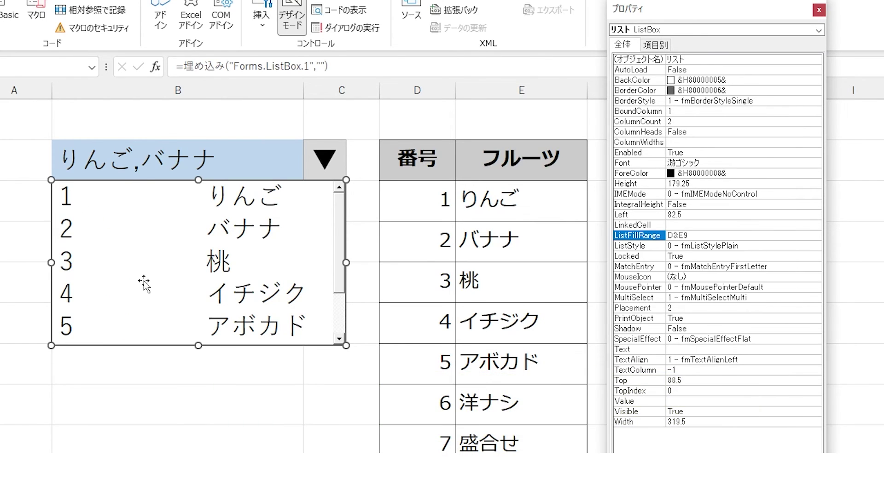
- Set ColumnWidths to 30 pt, then turn off Design Mode
click(747, 155)
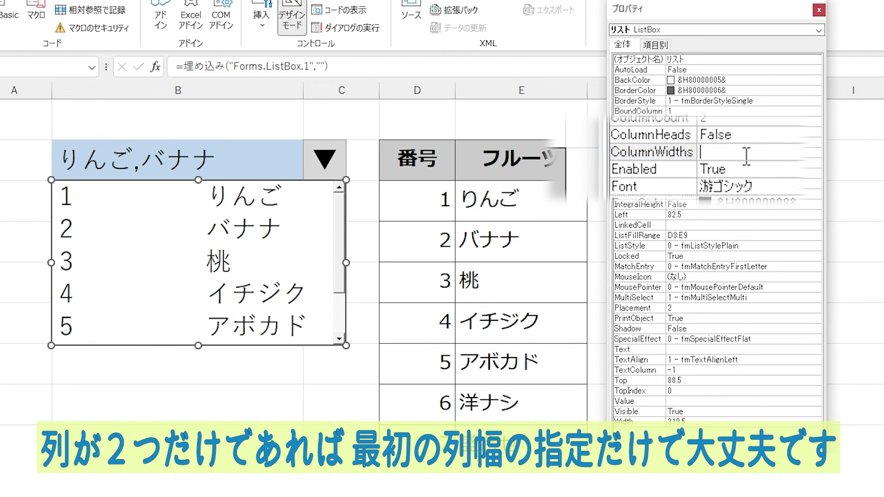
text(30)
key(Return)
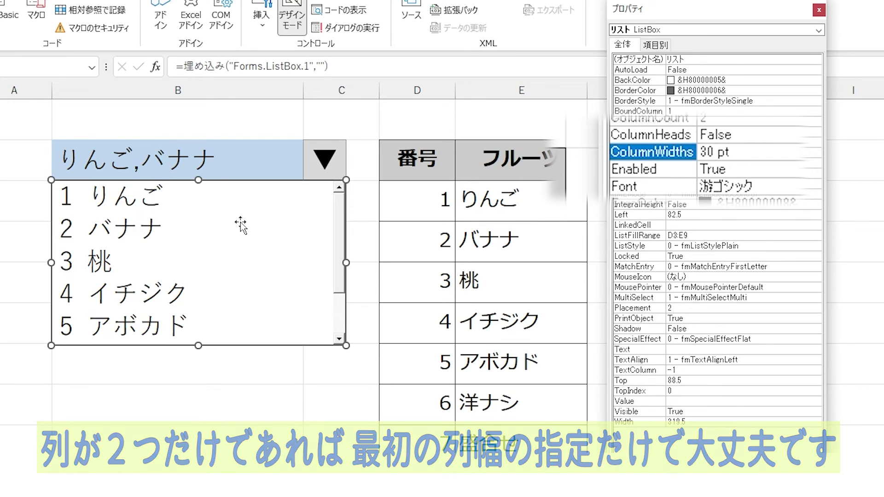
click(300, 5)
click(253, 443)
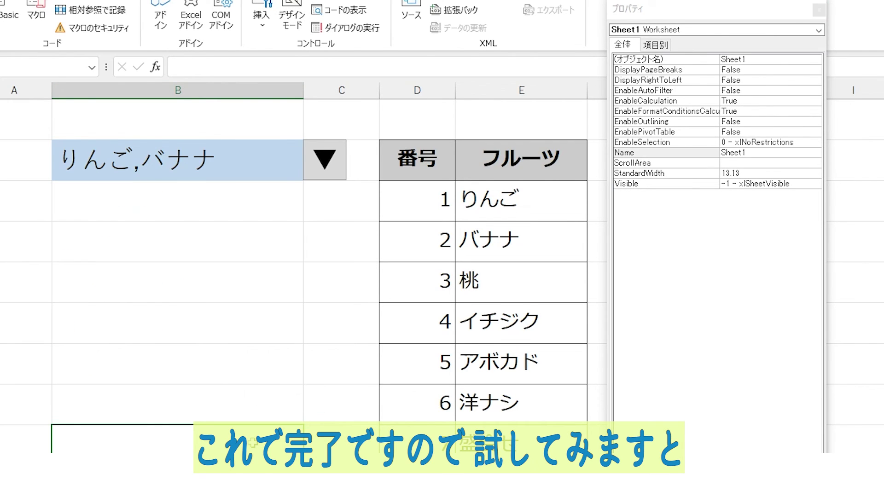
- In the two-column list, toggle 1 りんご, 2 バナナ, 3 桃 and 4 イチジク
click(308, 177)
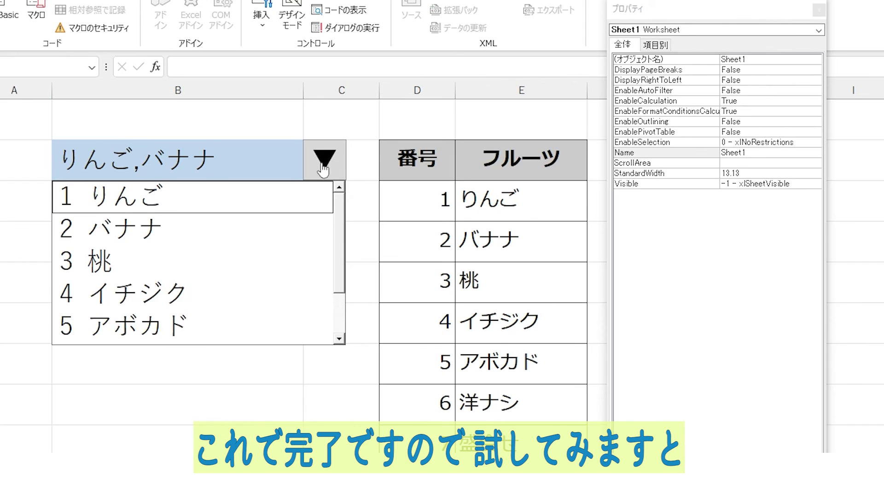
click(185, 241)
click(178, 274)
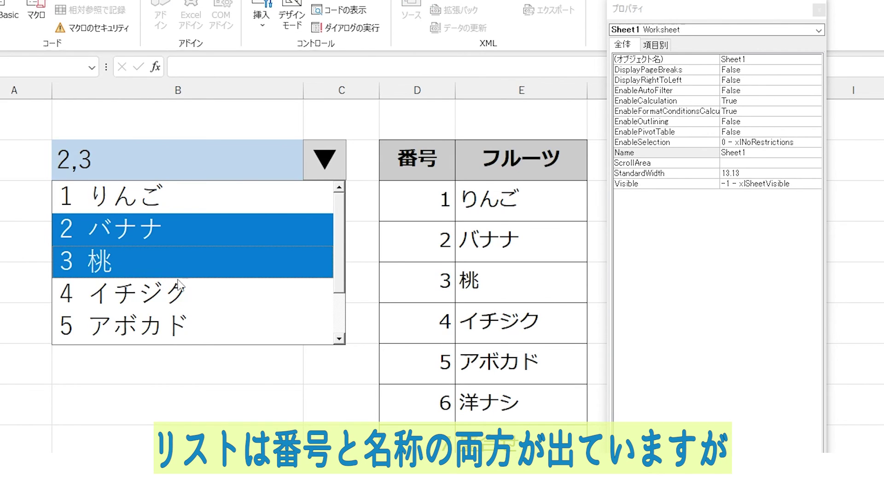
click(186, 297)
click(252, 205)
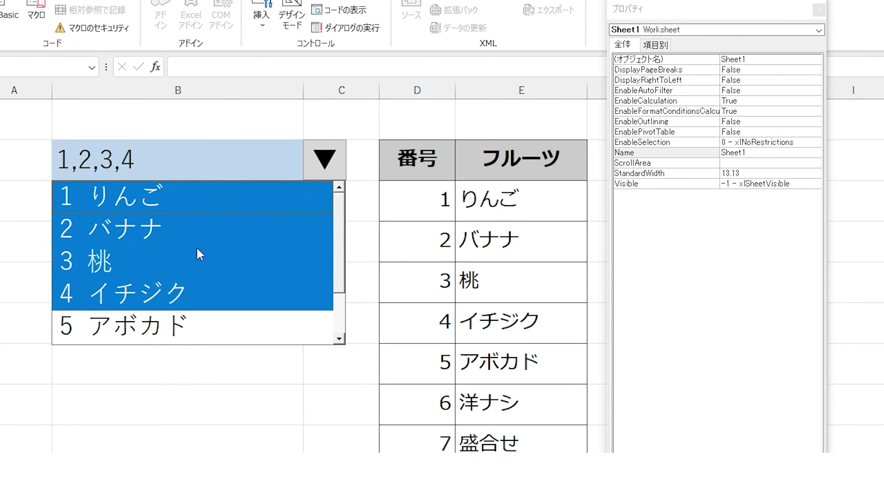
click(176, 256)
click(196, 223)
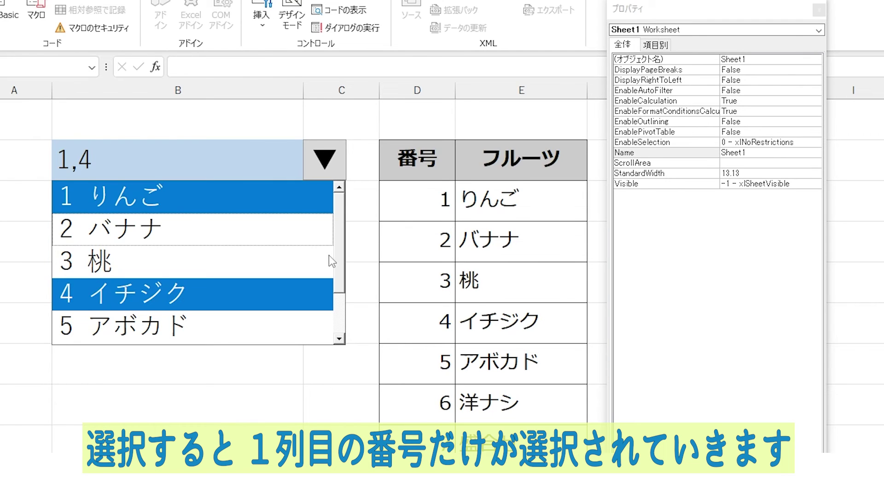
- Add 6 洋ナシ and 2 バナナ, then close and reopen the list to check
drag(345, 260, 339, 318)
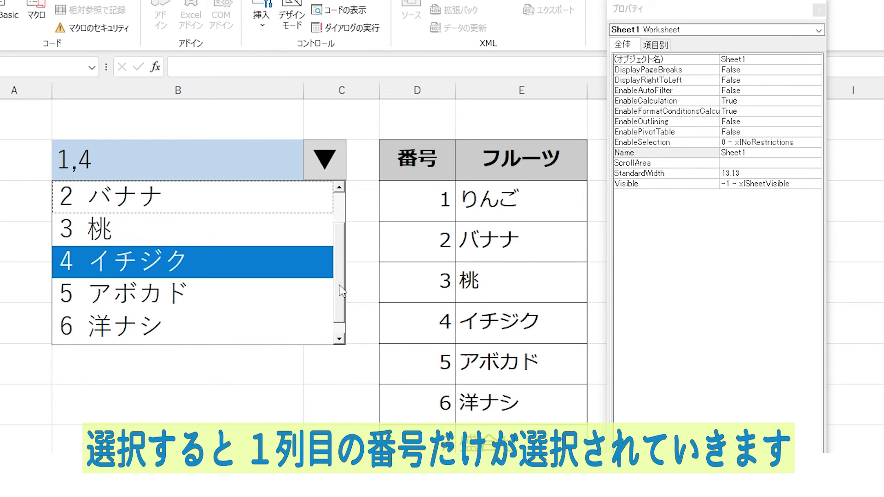
click(148, 329)
click(212, 208)
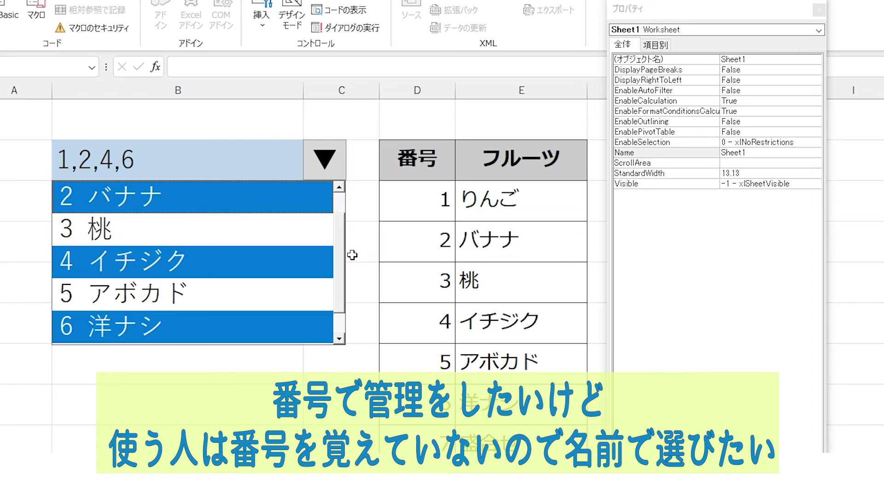
drag(337, 270, 348, 218)
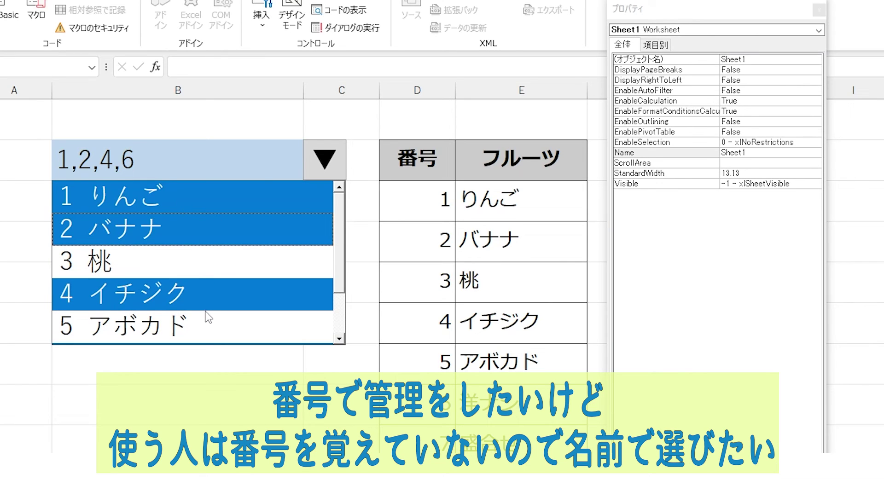
click(221, 164)
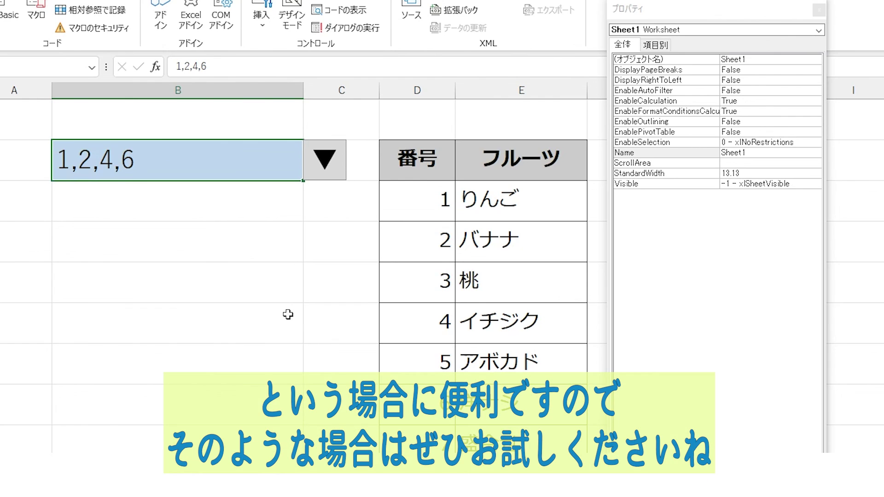
click(343, 167)
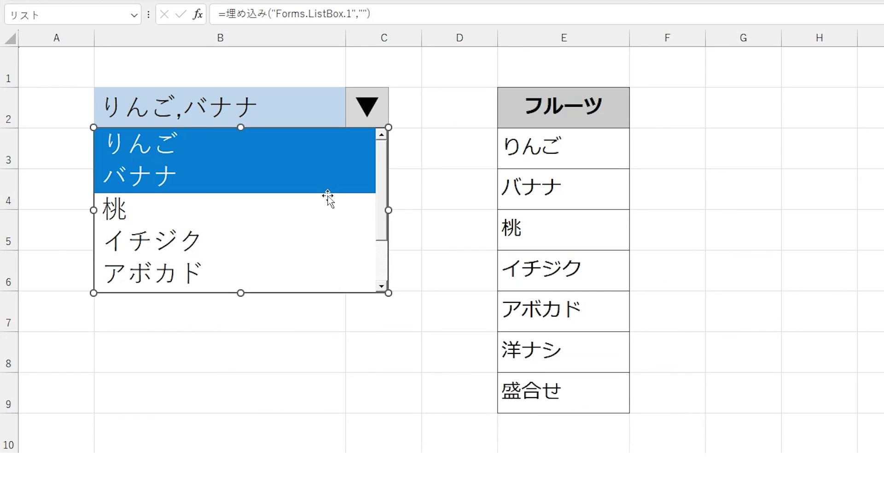
- Review the listbox's Properties, then turn off Design Mode and deselect the listbox
right_click(328, 196)
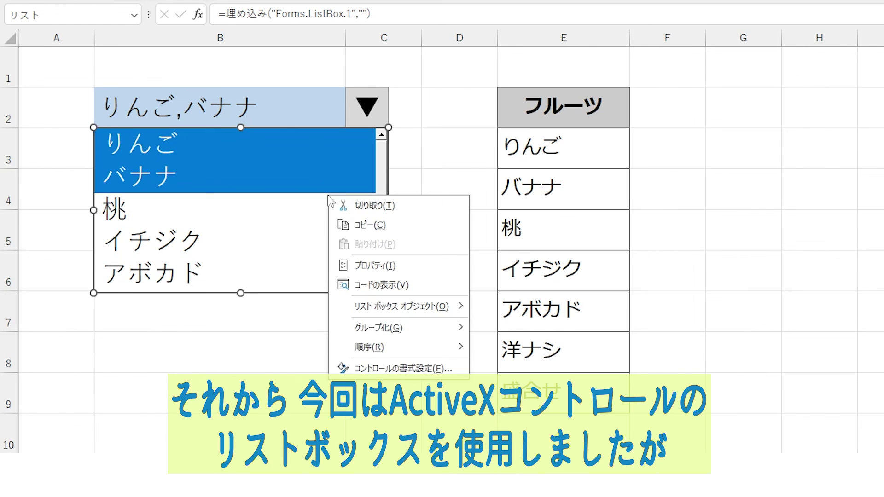
click(401, 268)
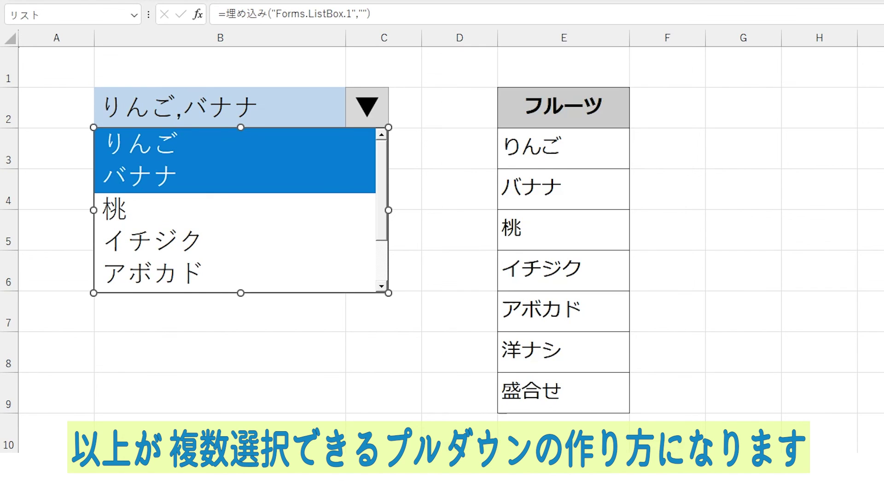
click(430, 192)
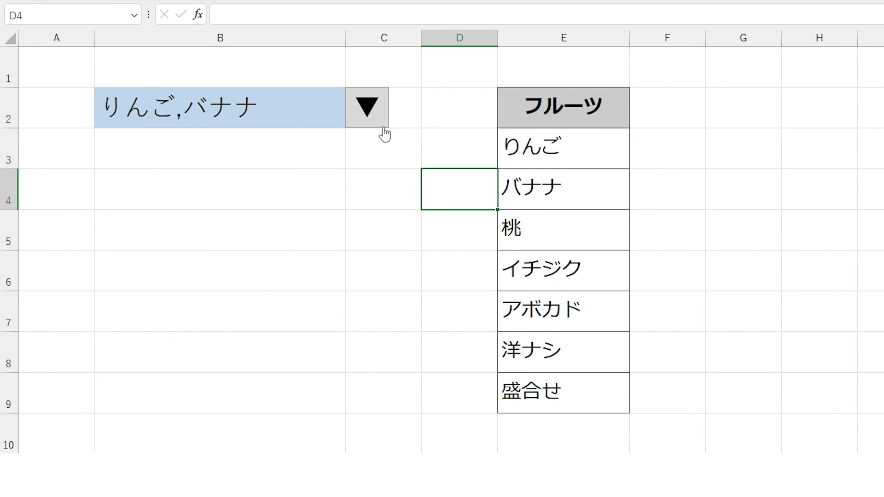
- Open the fruit dropdown and toggle イチジク, バナナ, りんご and アボカド
click(373, 113)
click(225, 240)
click(233, 175)
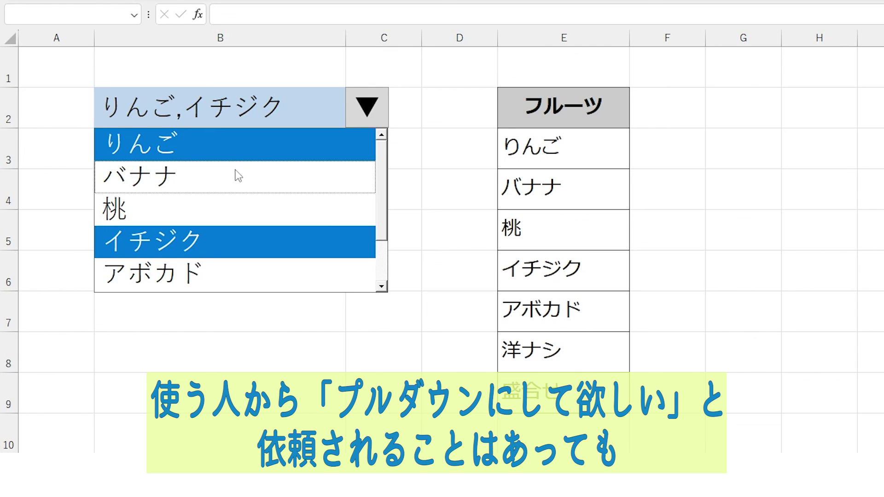
click(244, 147)
click(242, 182)
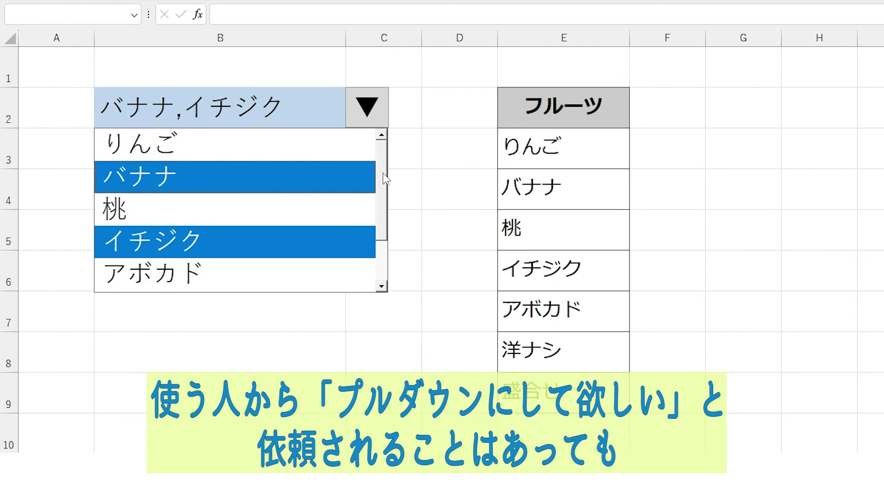
click(380, 261)
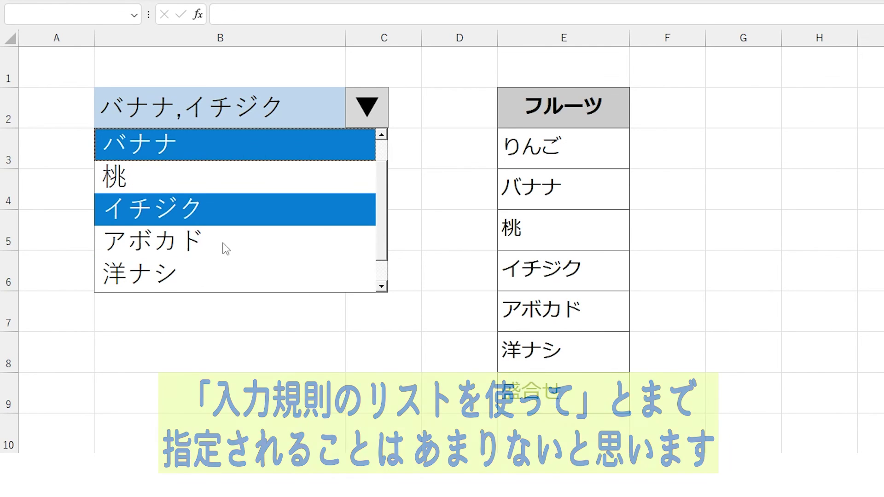
click(227, 244)
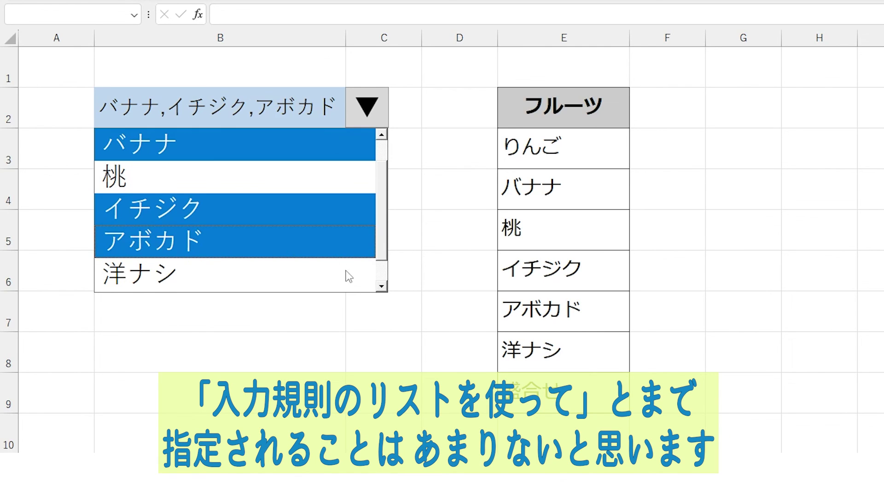
click(386, 157)
- Leave only りんご, 桃 and アボカド selected, closing and reopening the list to verify
click(325, 138)
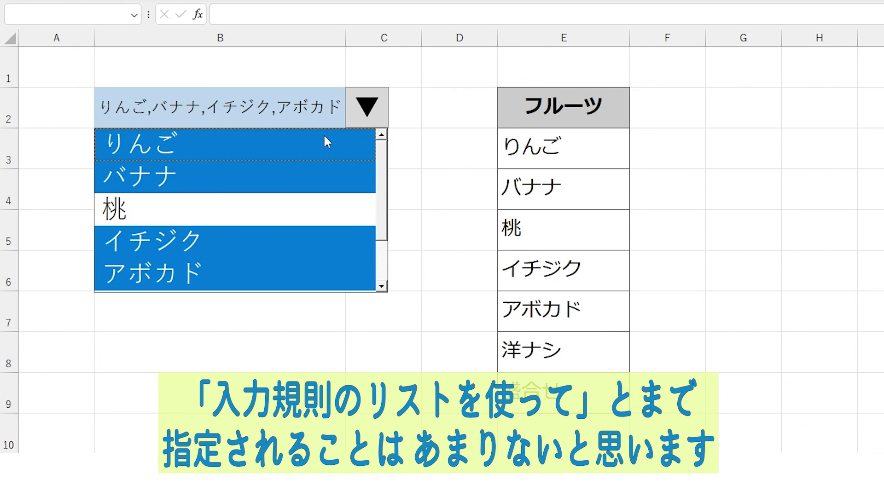
click(281, 191)
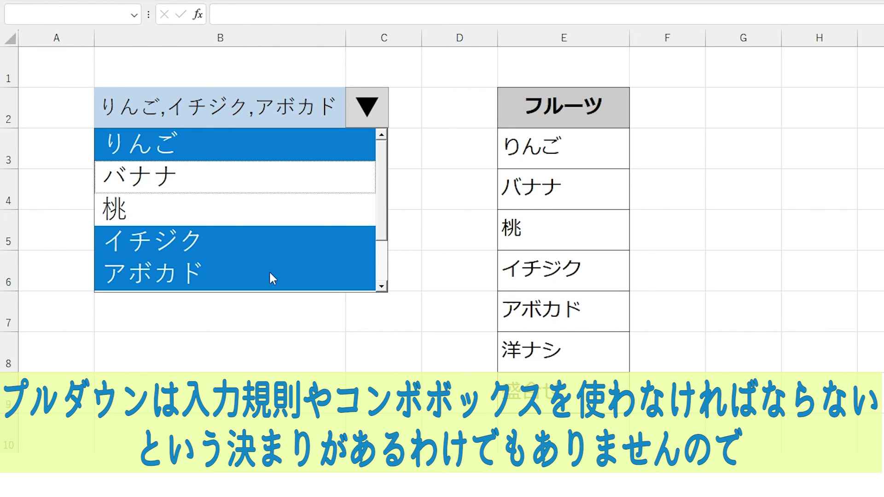
click(267, 267)
click(268, 234)
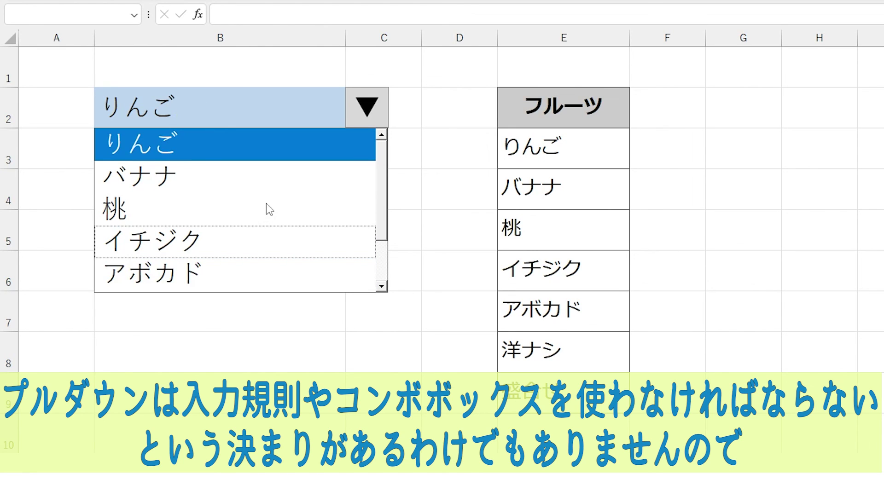
click(266, 204)
click(443, 156)
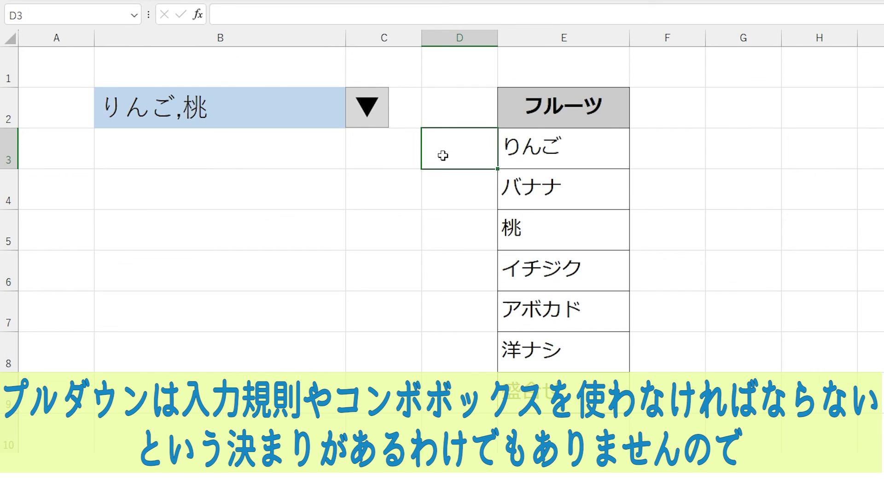
click(371, 107)
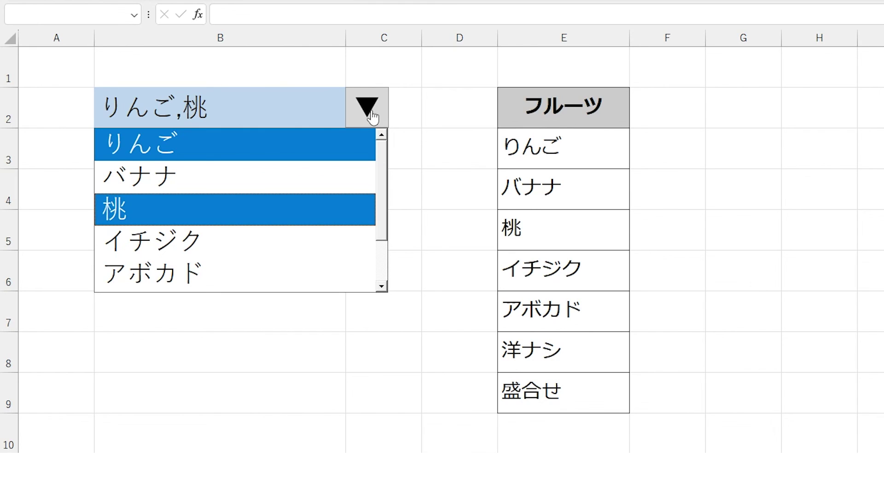
click(253, 274)
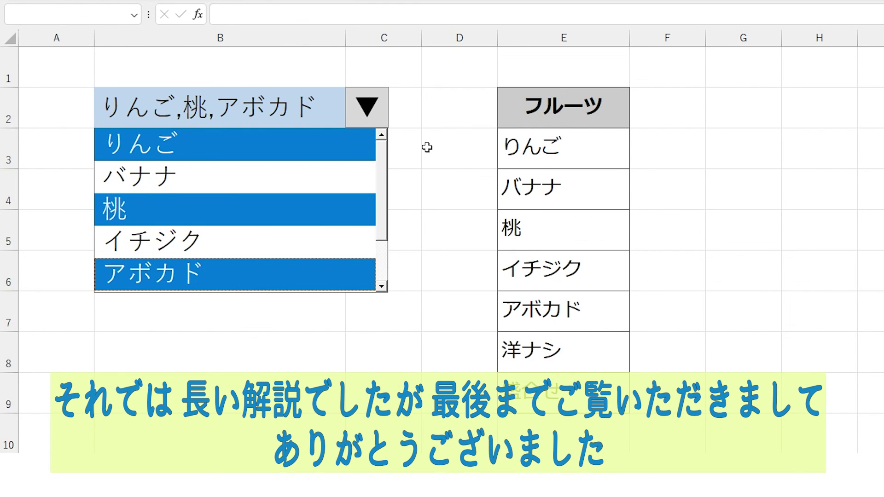